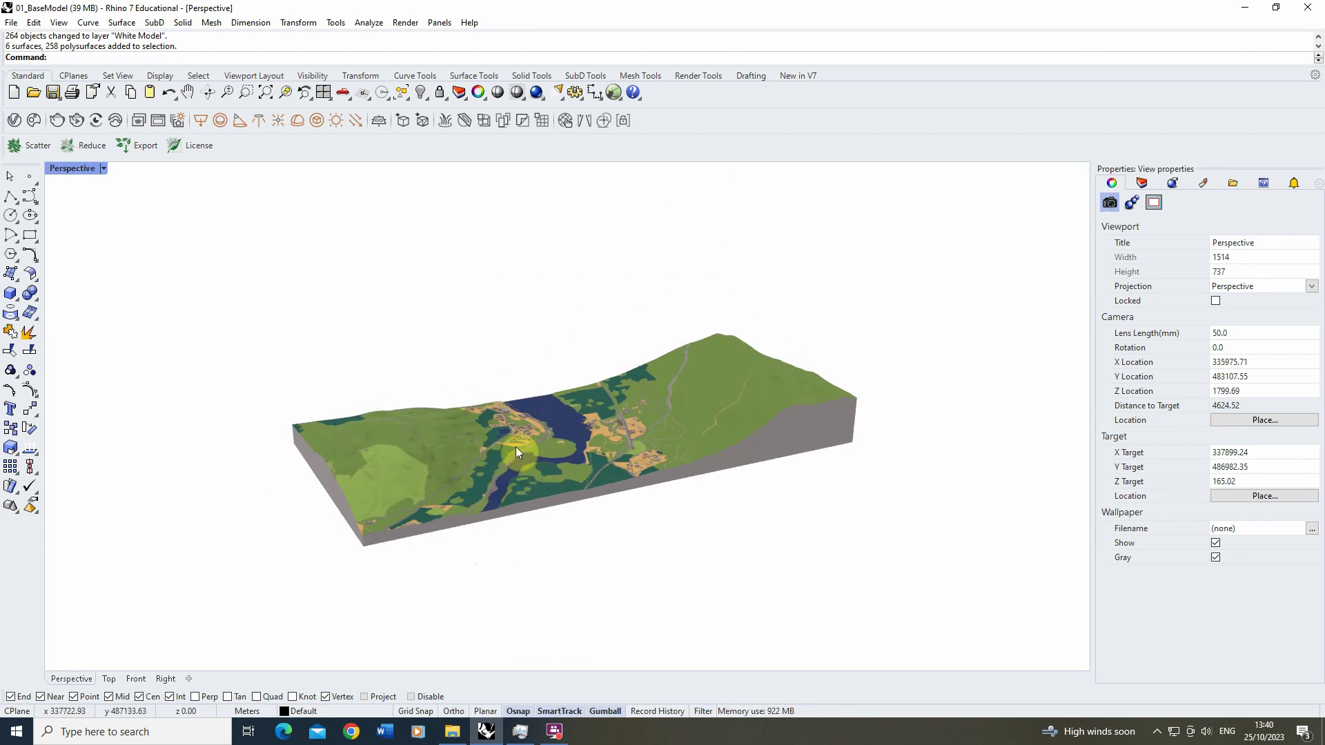
Step: Zoom and orbit the perspective view to see the terrain from a steeper angle
scroll(440, 464, up, 2)
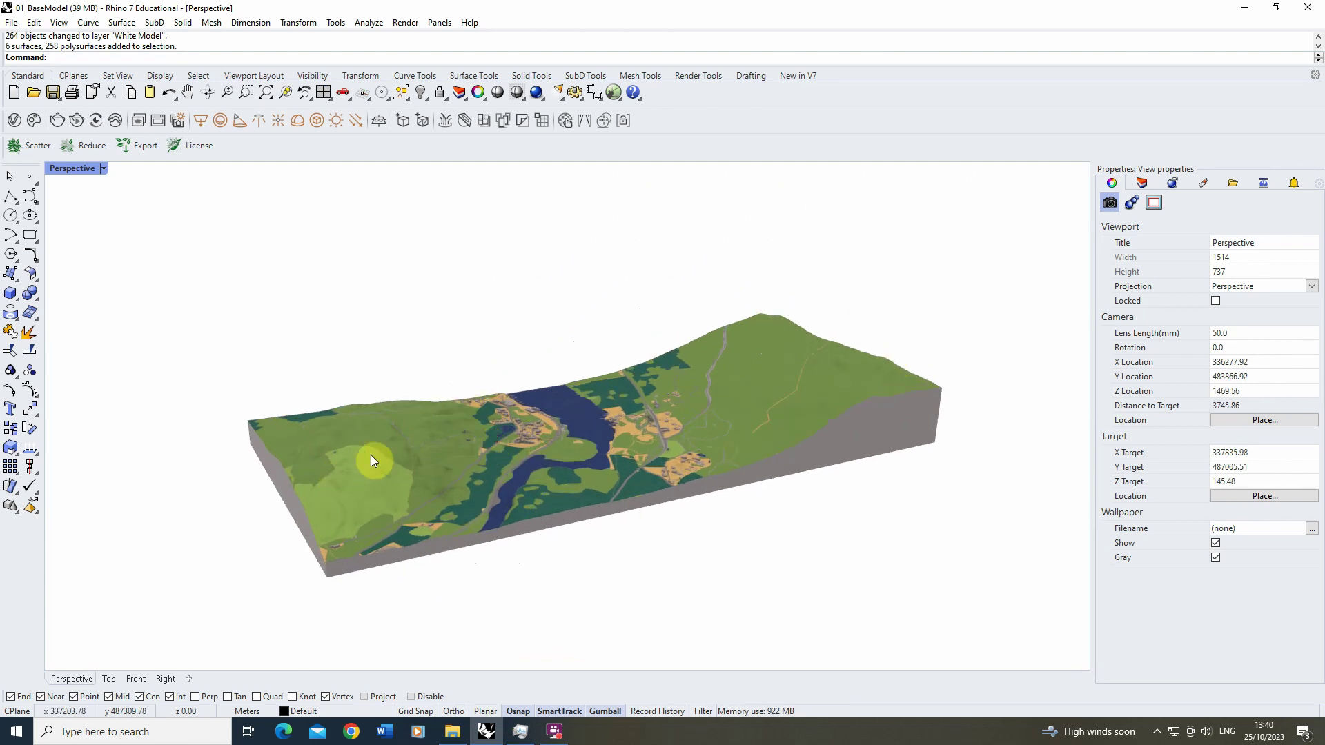
scroll(524, 447, up, 10)
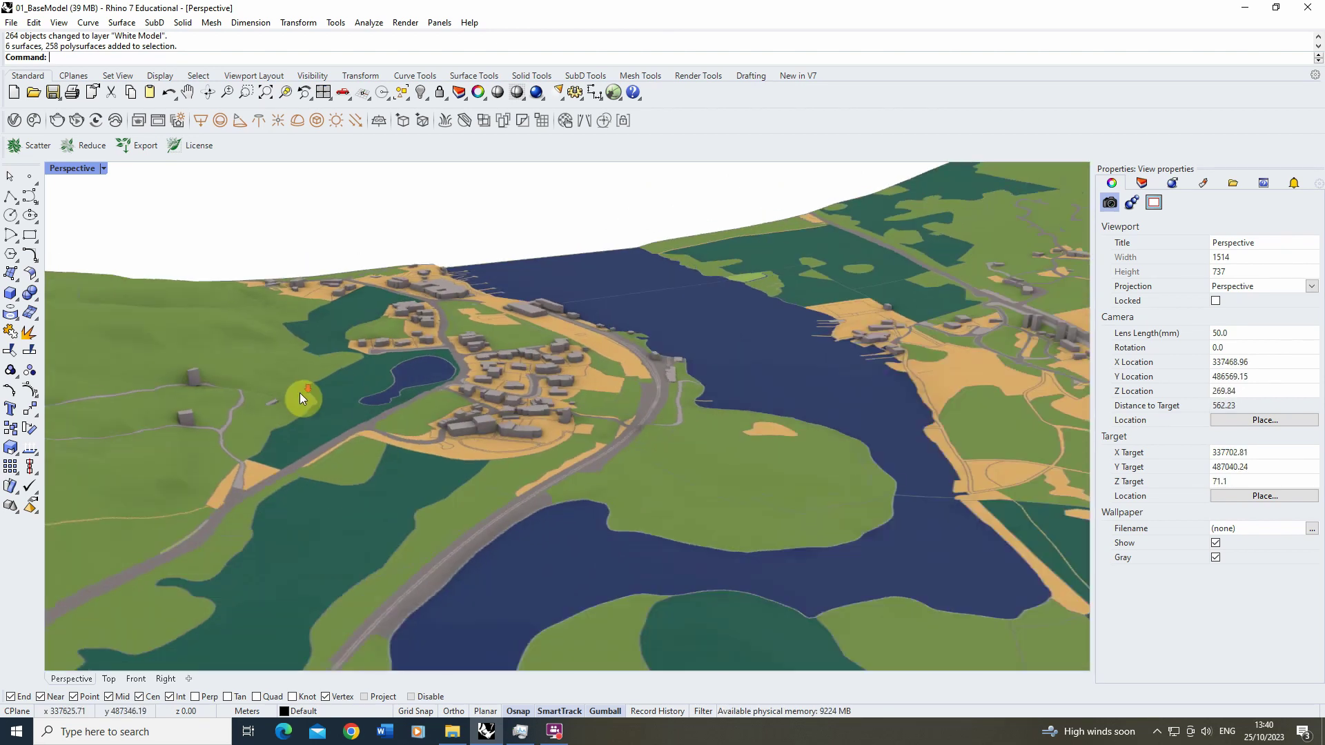
scroll(843, 337, down, 2)
scroll(567, 421, down, 2)
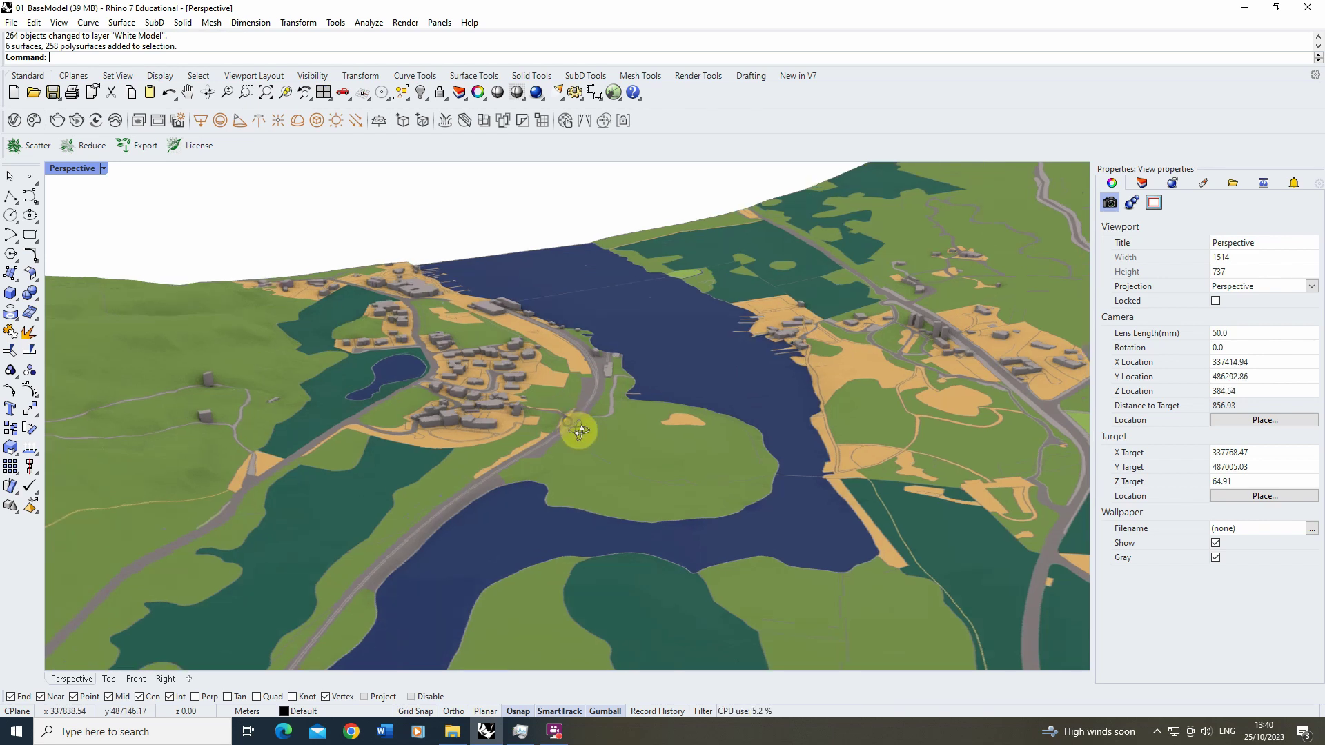
mouse_move(572, 427)
right_down()
mouse_move(538, 432)
mouse_move(563, 423)
right_up()
scroll(563, 424, down, 2)
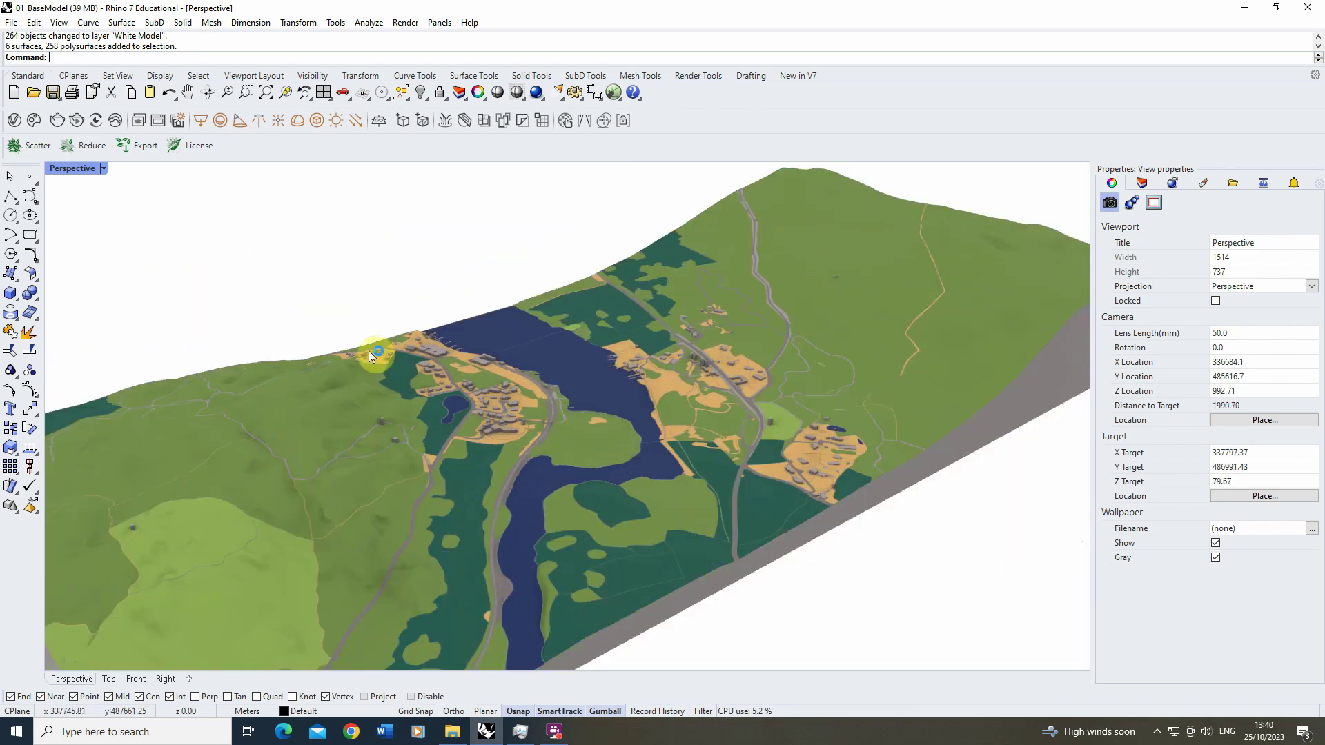
scroll(368, 351, down, 2)
right_drag(413, 371, 378, 388)
scroll(525, 323, down, 1)
right_drag(488, 336, 517, 349)
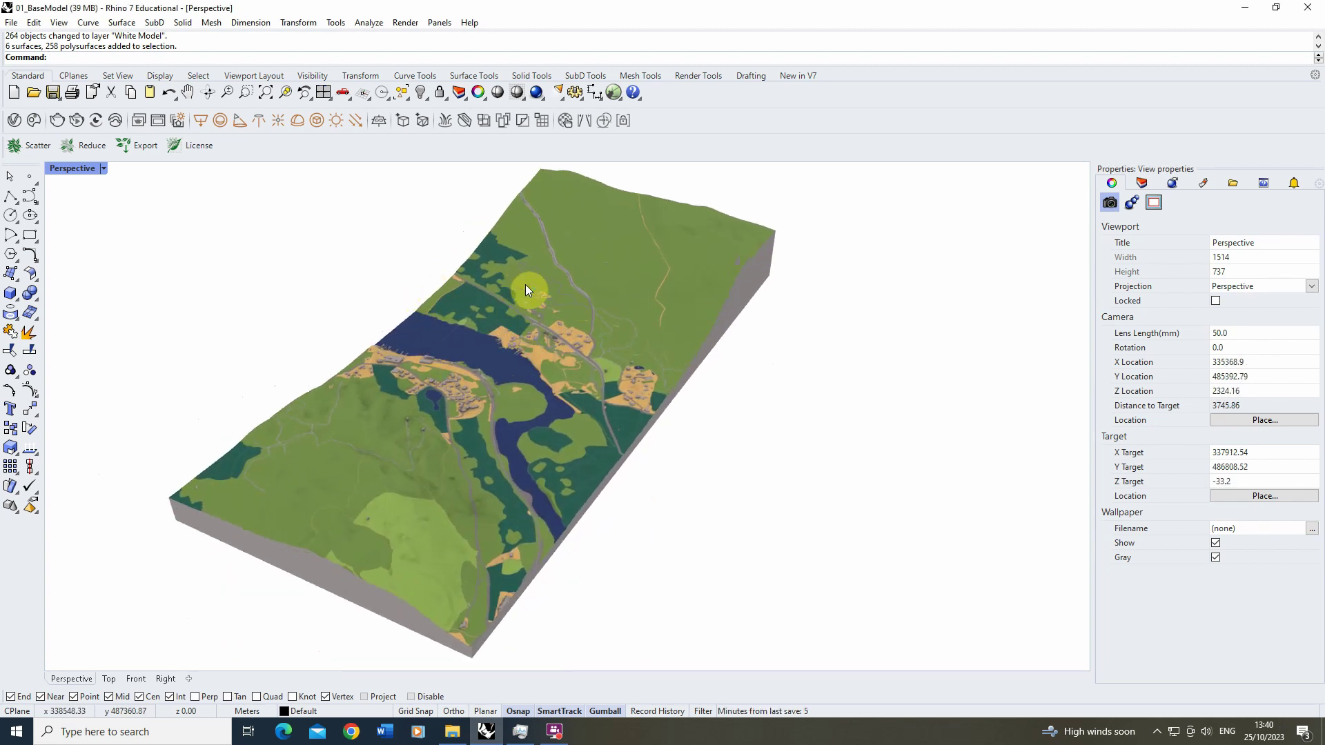
scroll(497, 337, down, 1)
right_drag(512, 355, 455, 345)
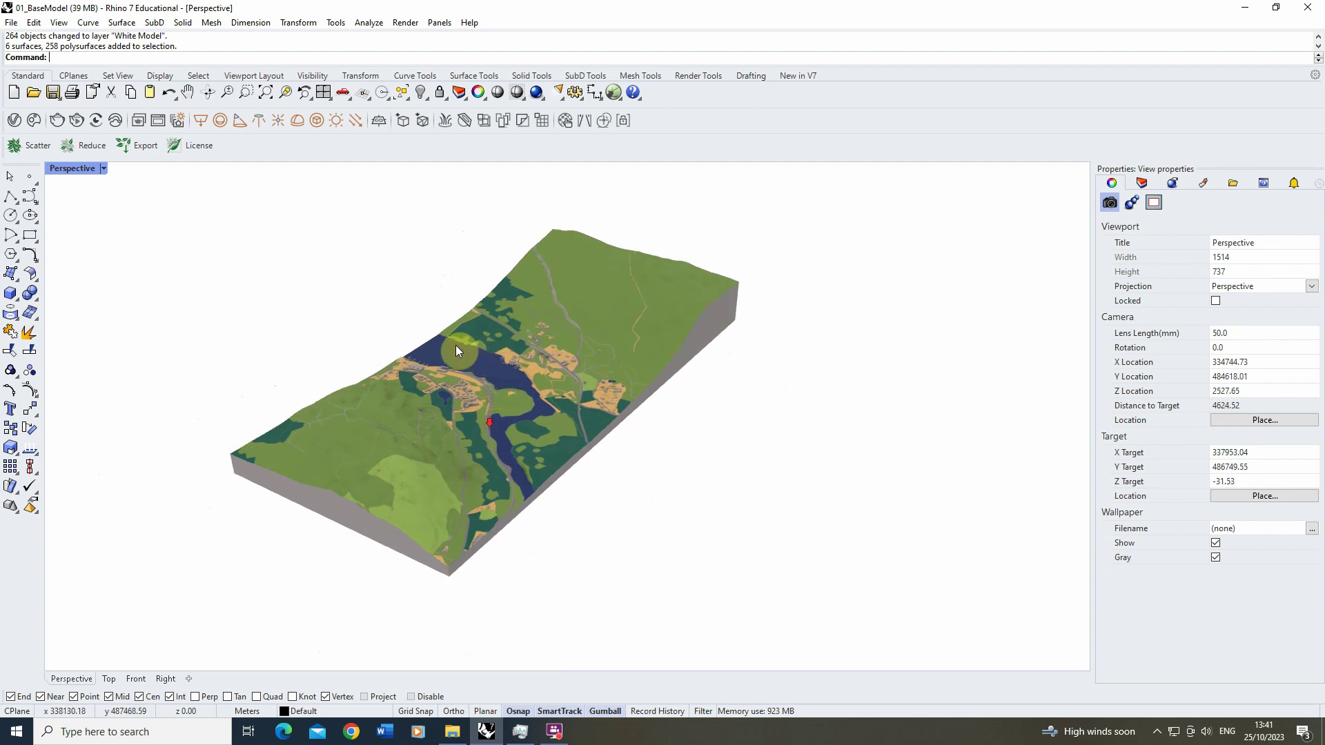
scroll(456, 349, up, 1)
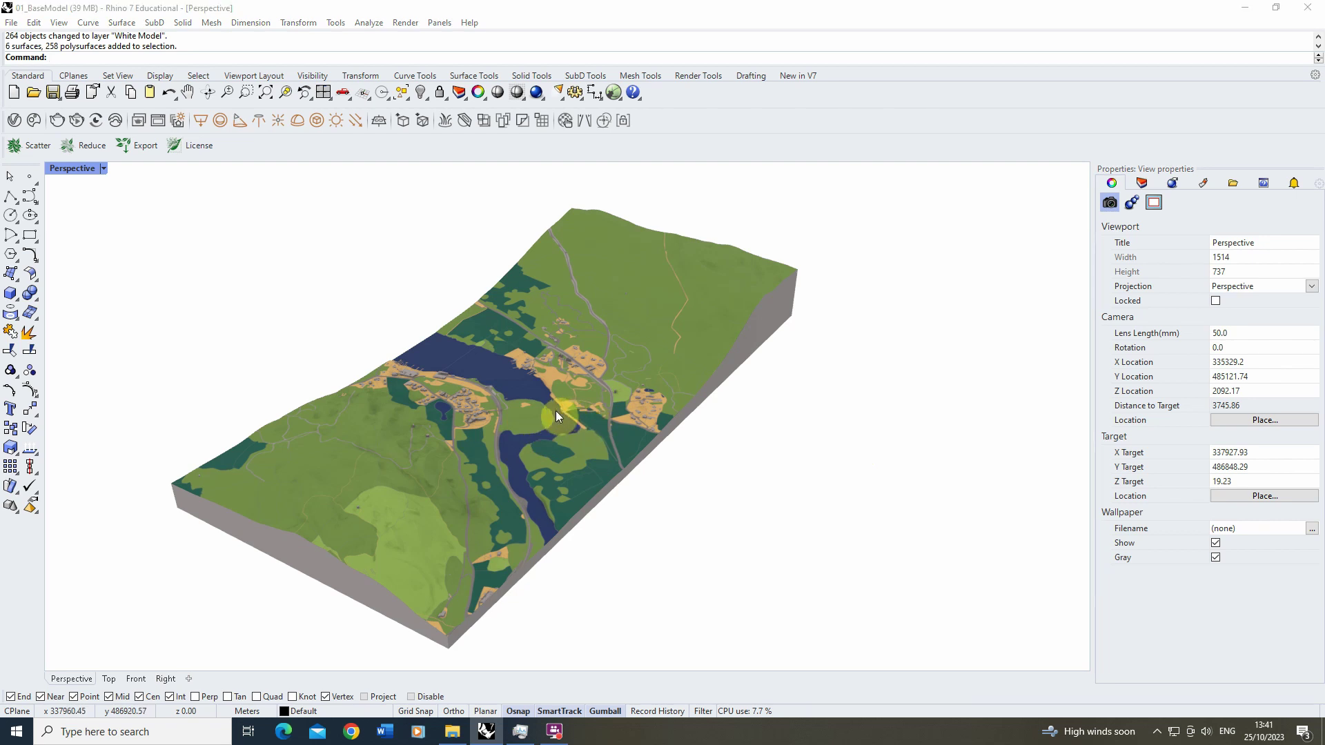
click(476, 416)
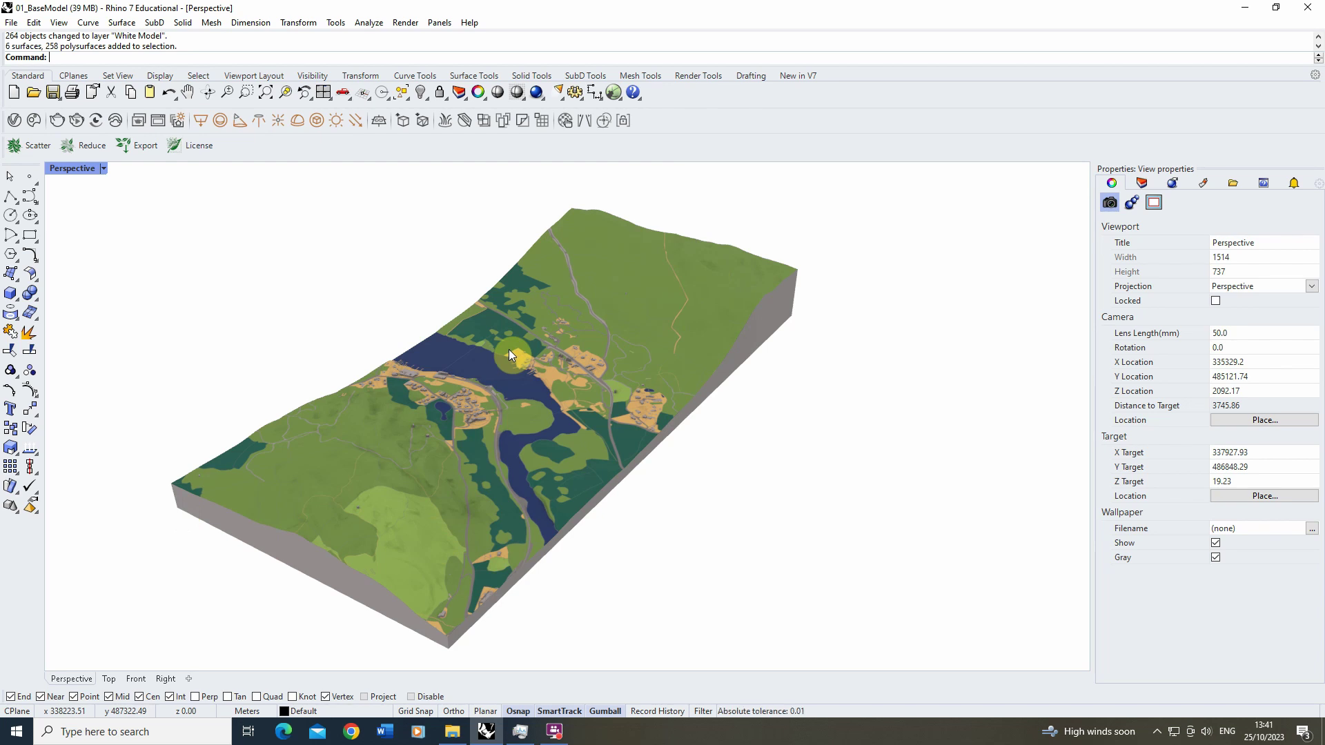
Step: In Render Properties keep Legacy Rhino Render, turn Skylight off and Sun on
click(405, 23)
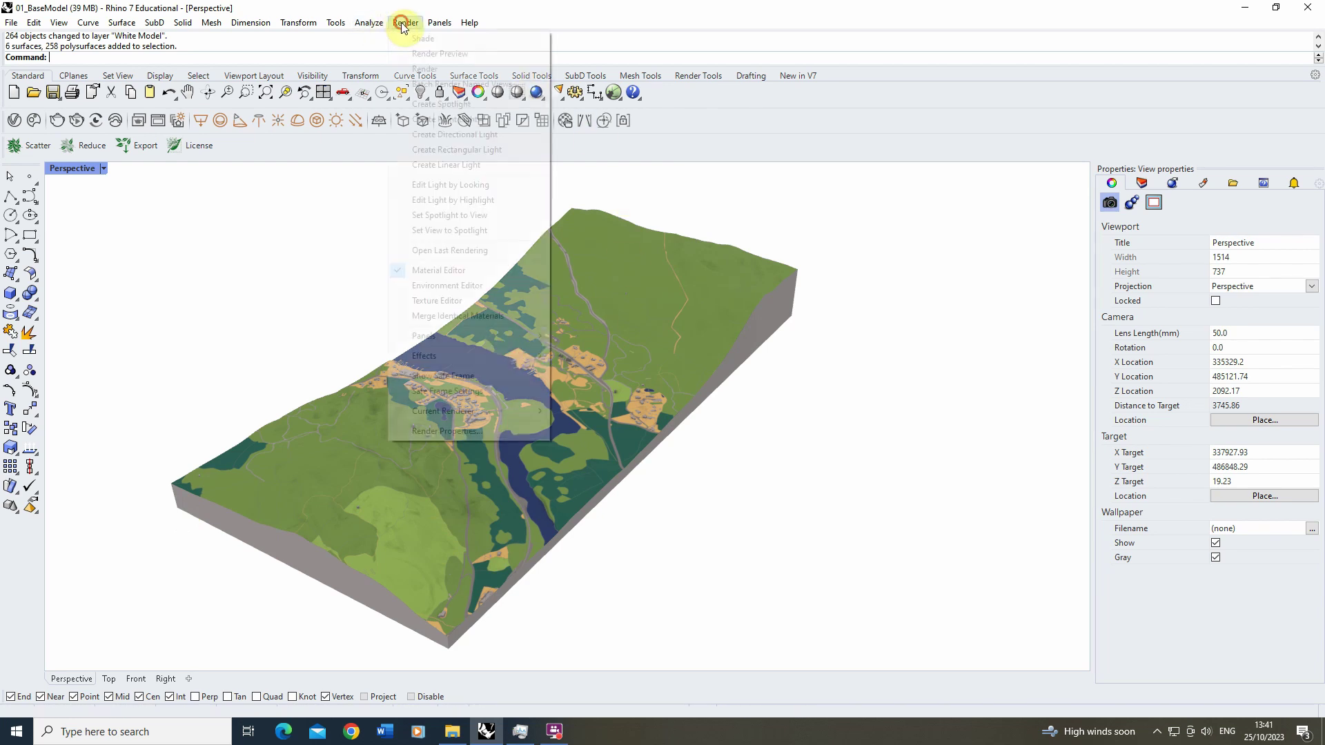
click(457, 430)
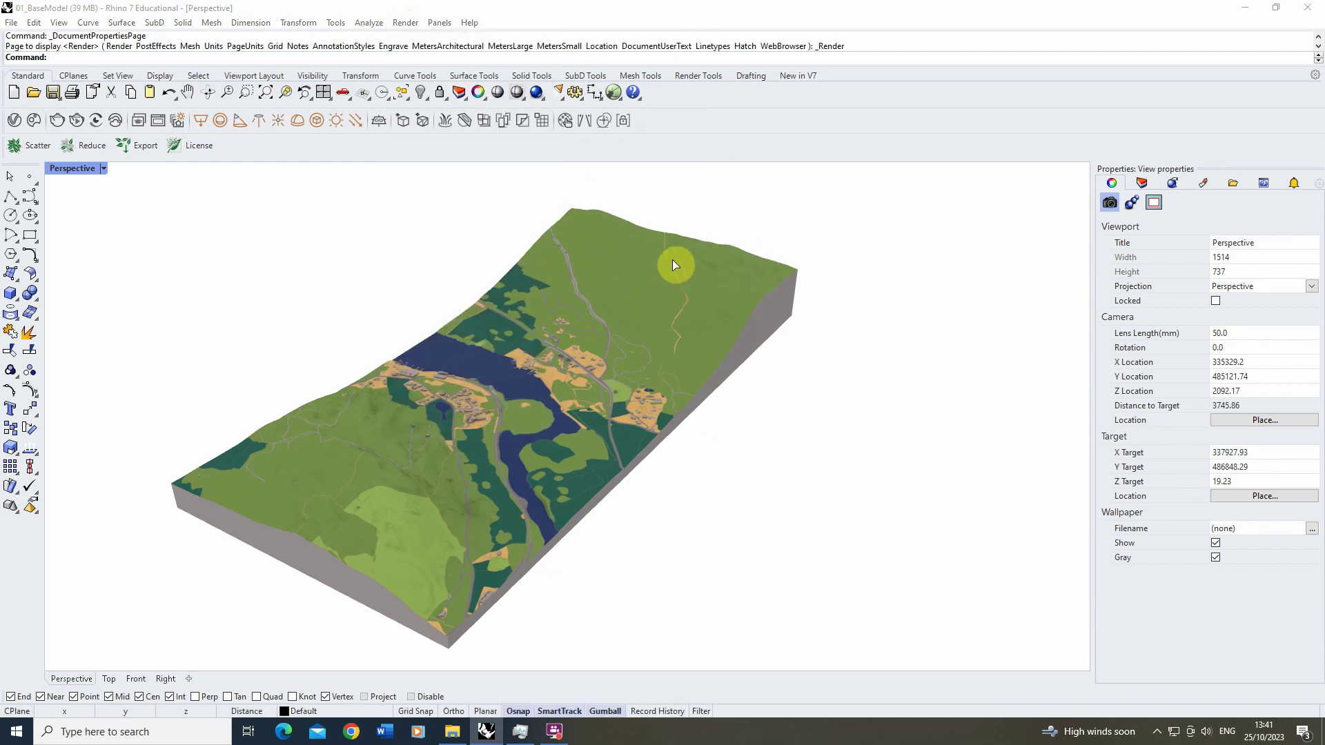
drag(322, 34, 583, 71)
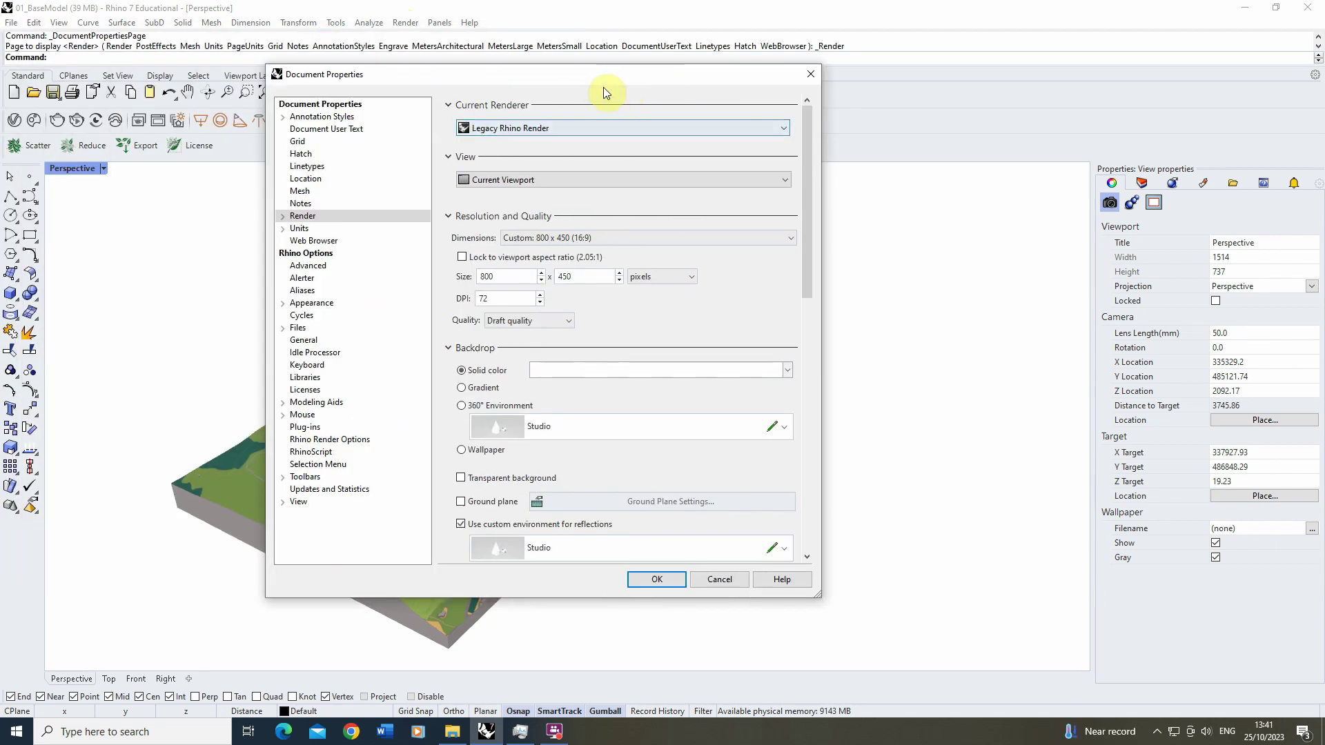
click(585, 130)
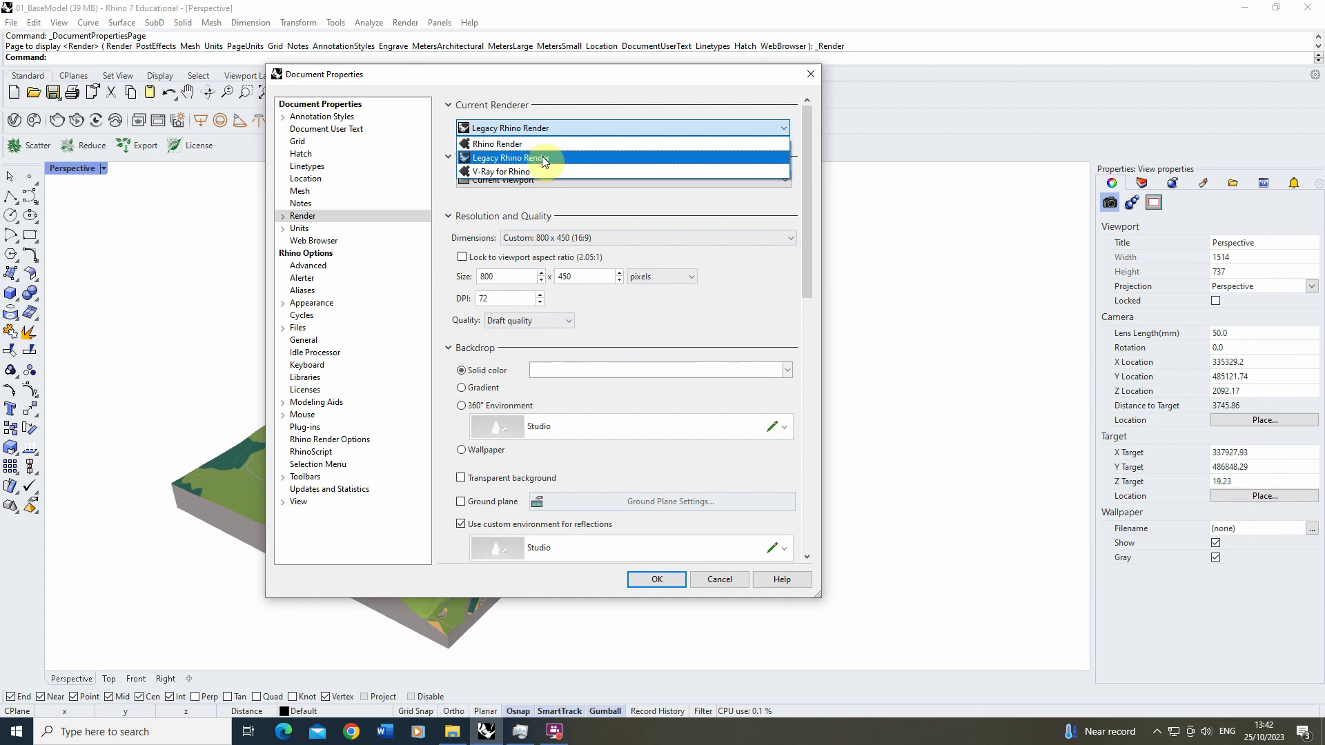
click(541, 158)
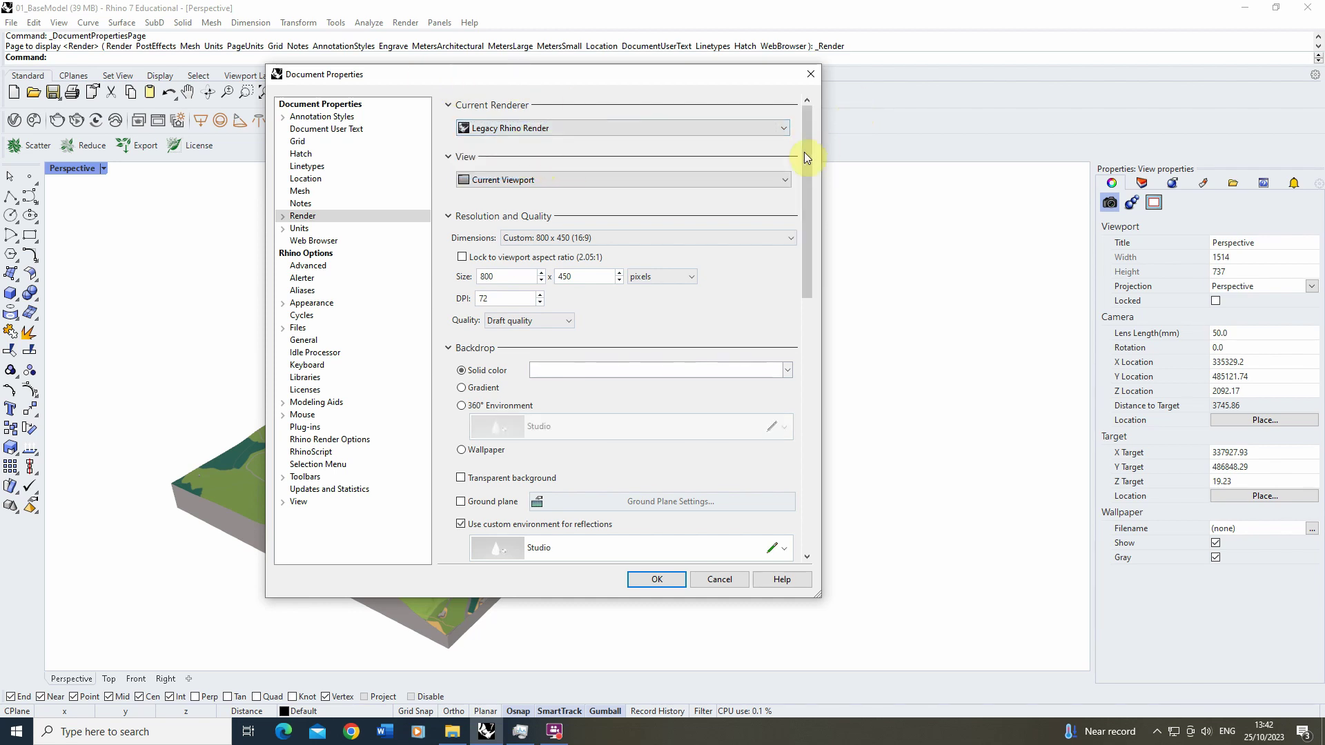
drag(808, 143, 825, 294)
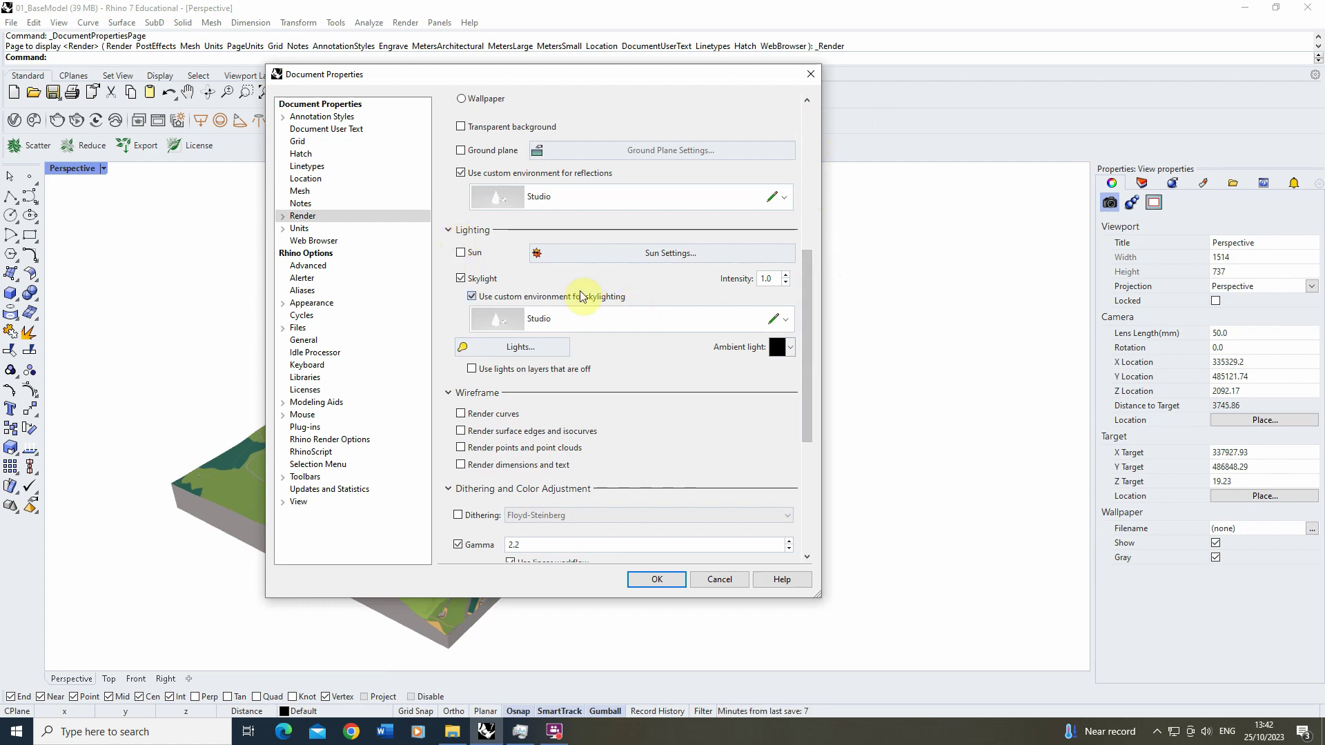
click(461, 279)
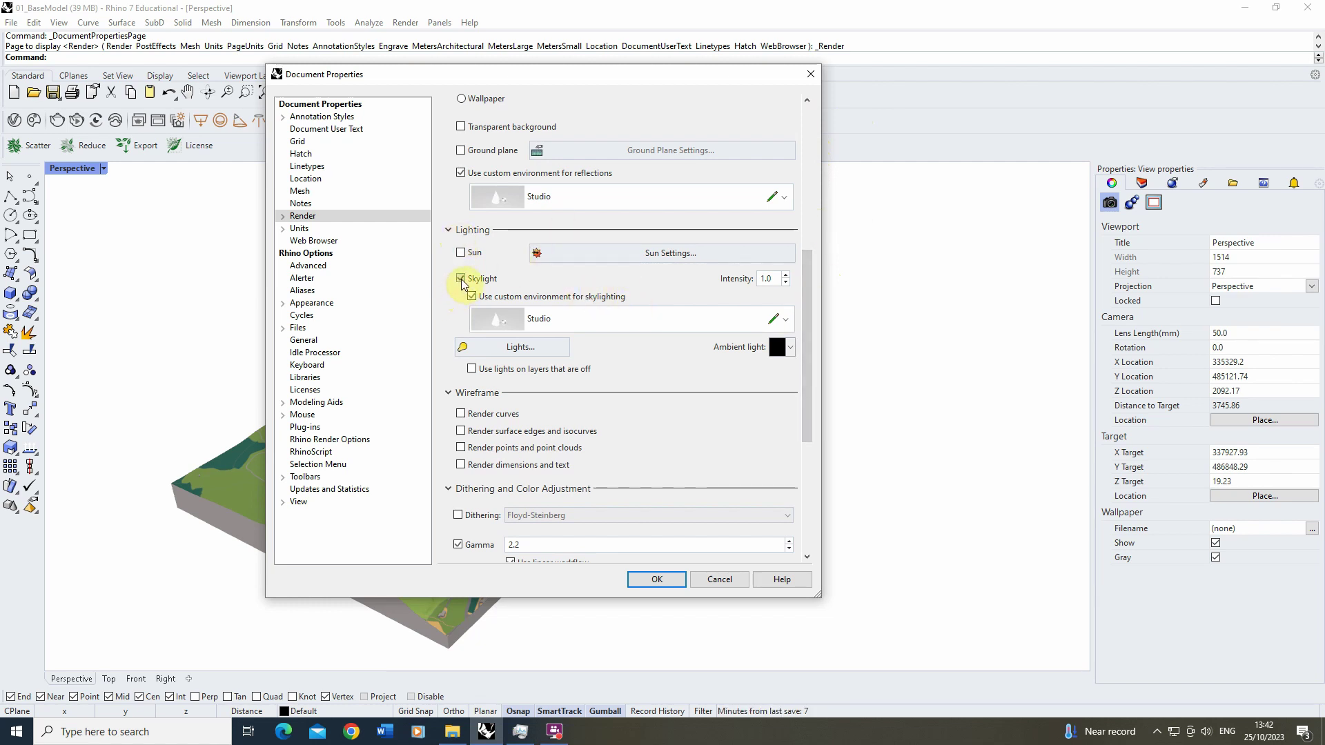
click(466, 257)
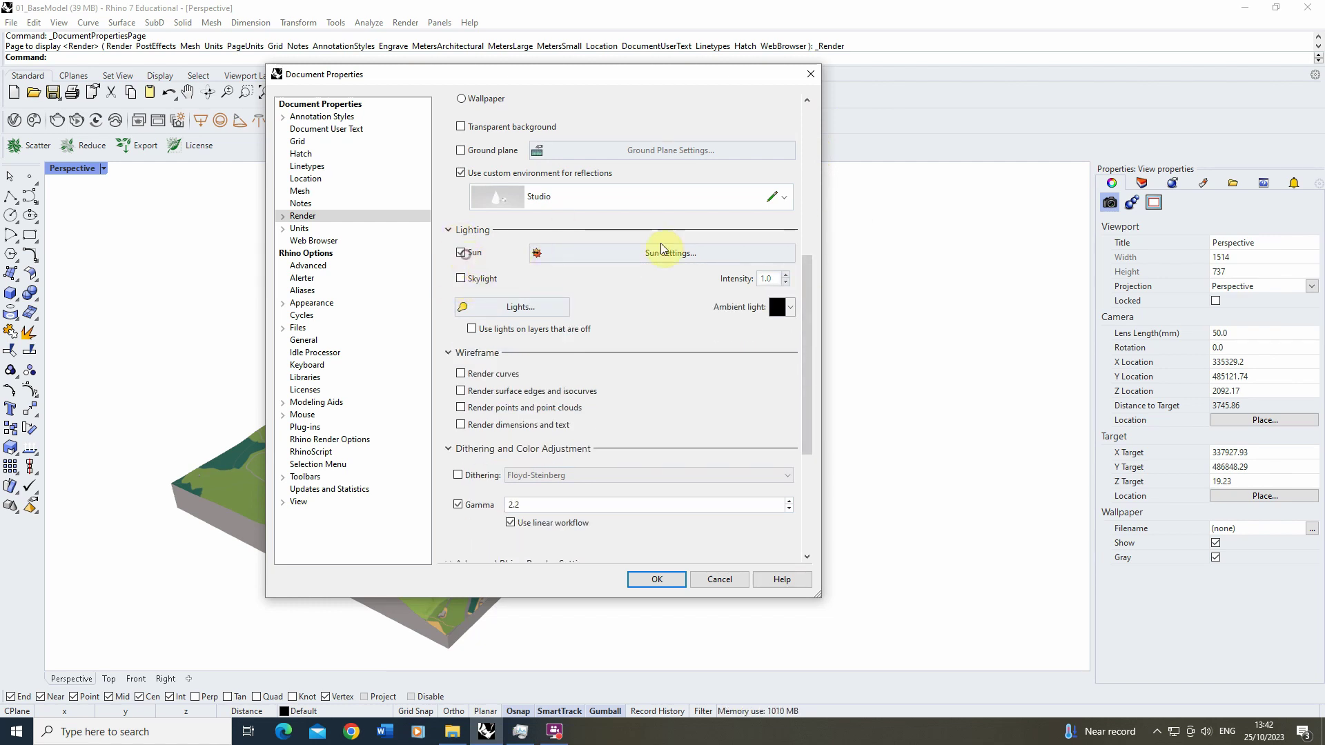
click(652, 580)
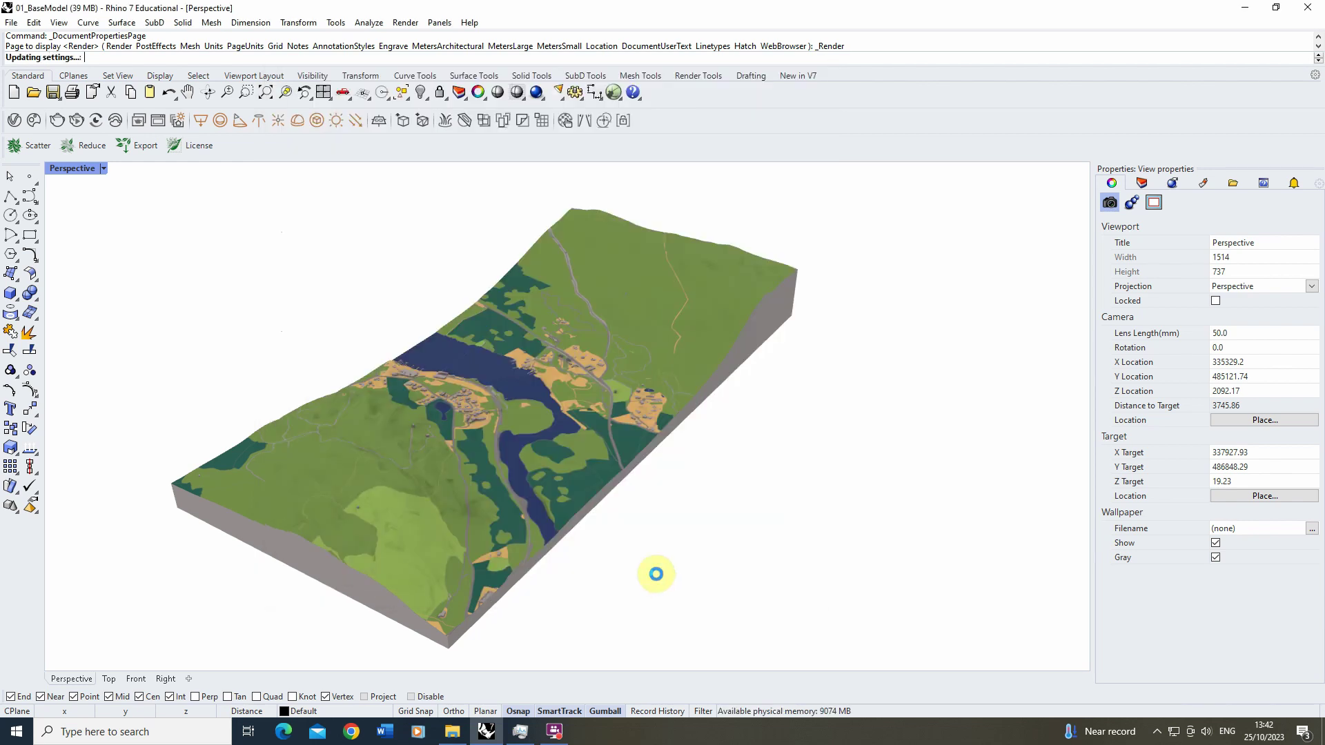
Step: Keep the rendered display and enable manual sun control in the Render Tools sun panel
click(102, 169)
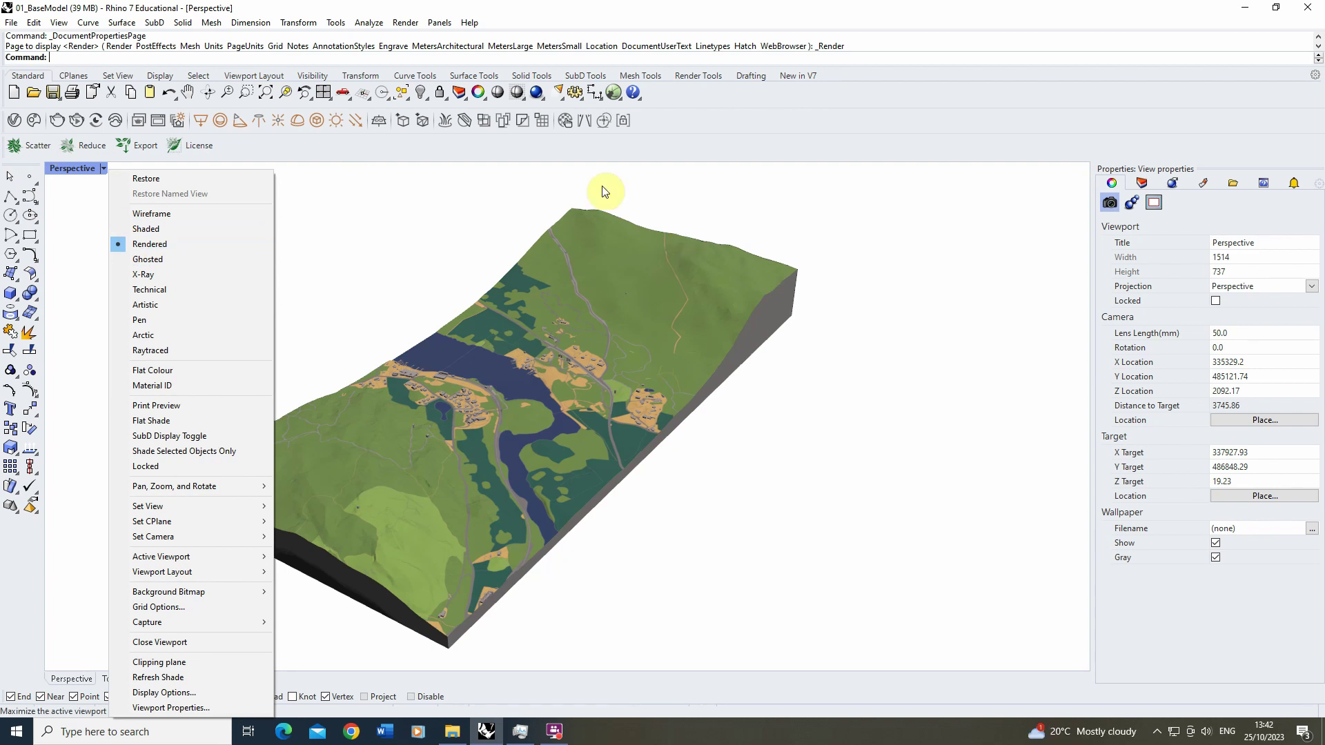
click(561, 202)
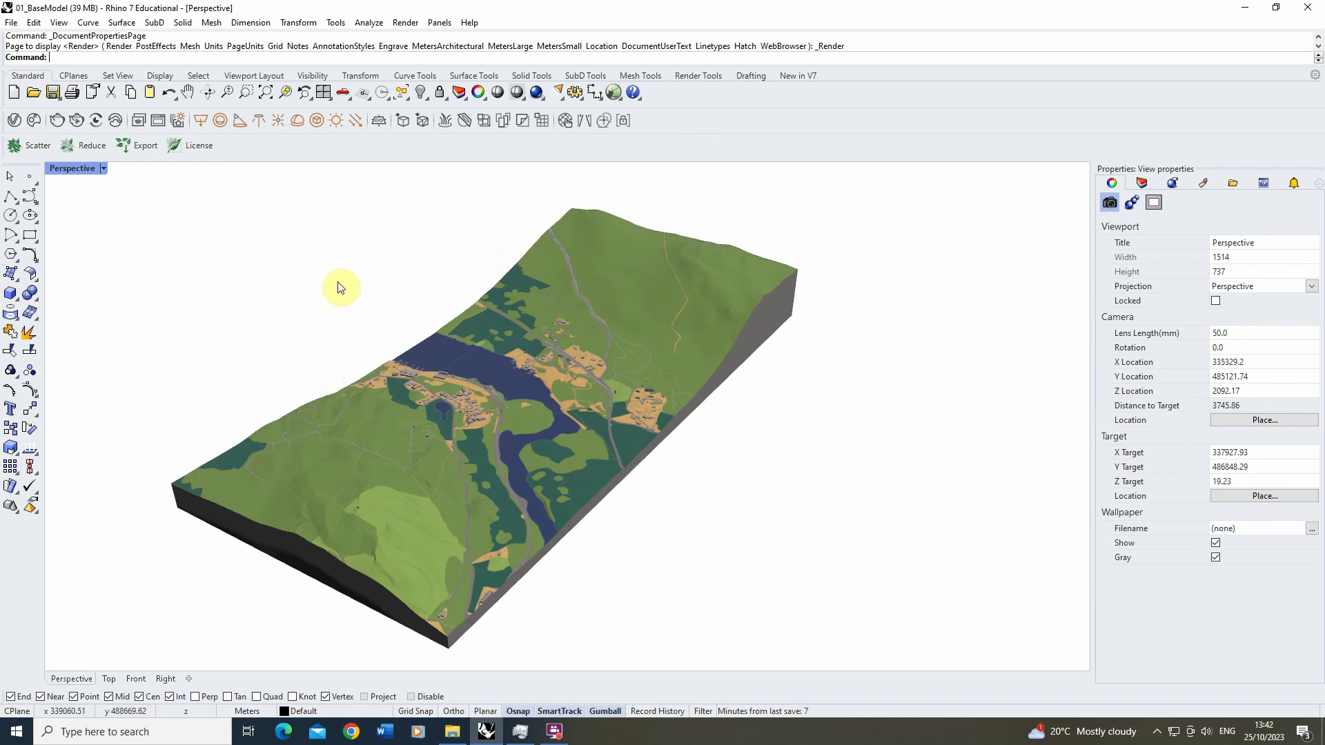
click(699, 78)
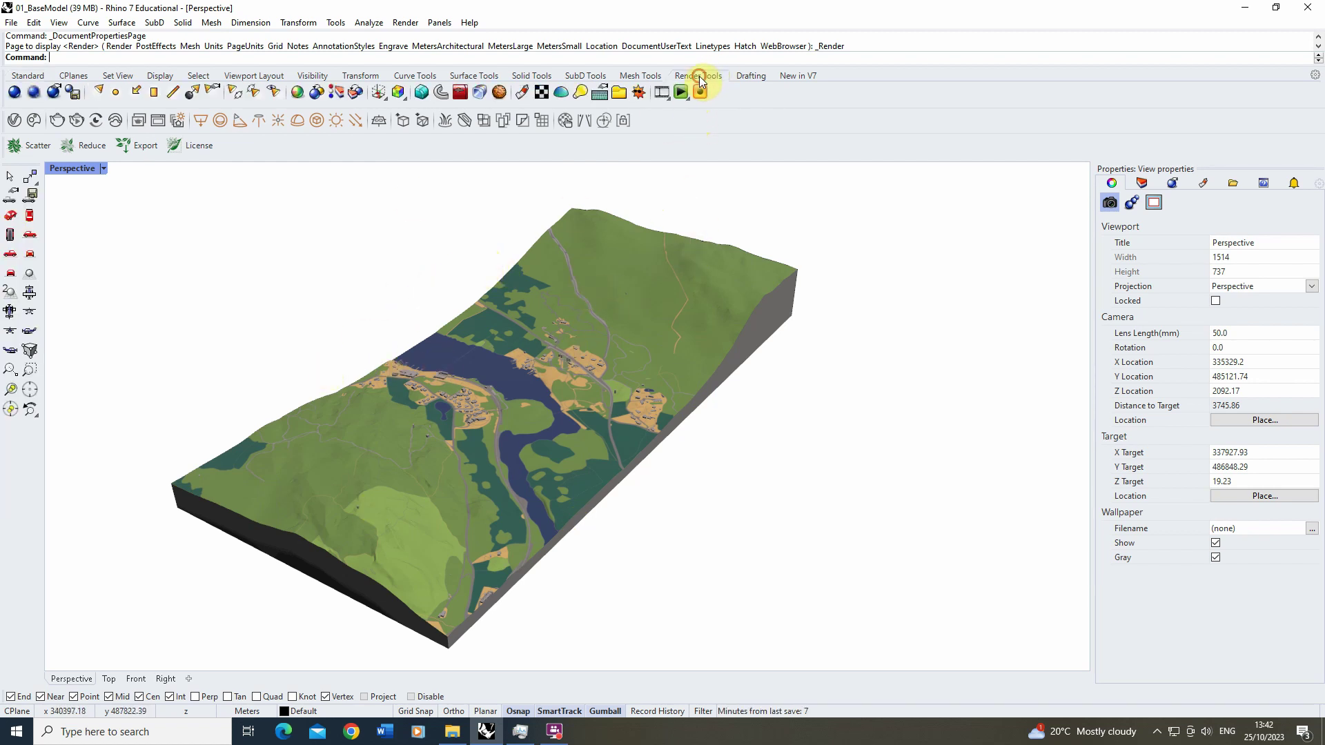
click(638, 94)
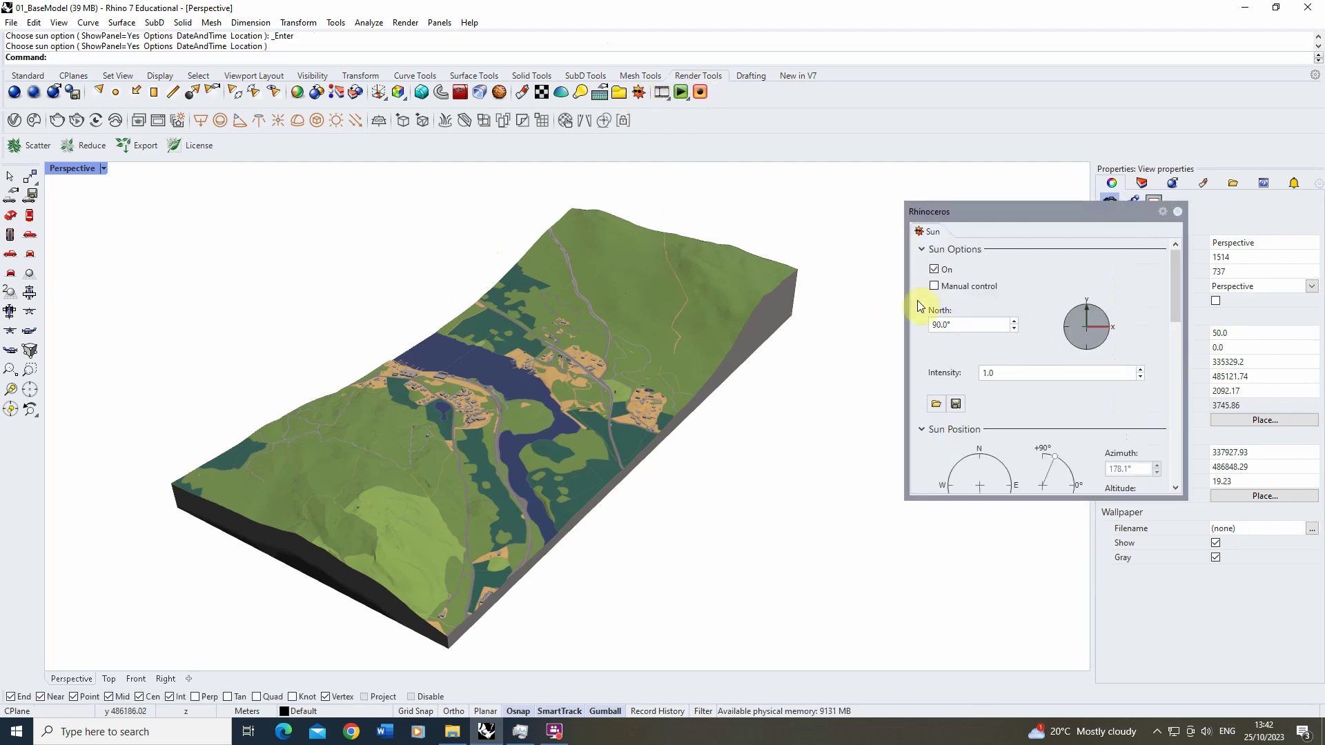
click(934, 285)
Step: Position the sun at about 149.5° azimuth and 17.1° altitude, then close the panel
drag(980, 211, 930, 190)
drag(1055, 475, 1050, 545)
mouse_move(948, 480)
mouse_down()
mouse_move(892, 483)
mouse_move(972, 491)
mouse_up()
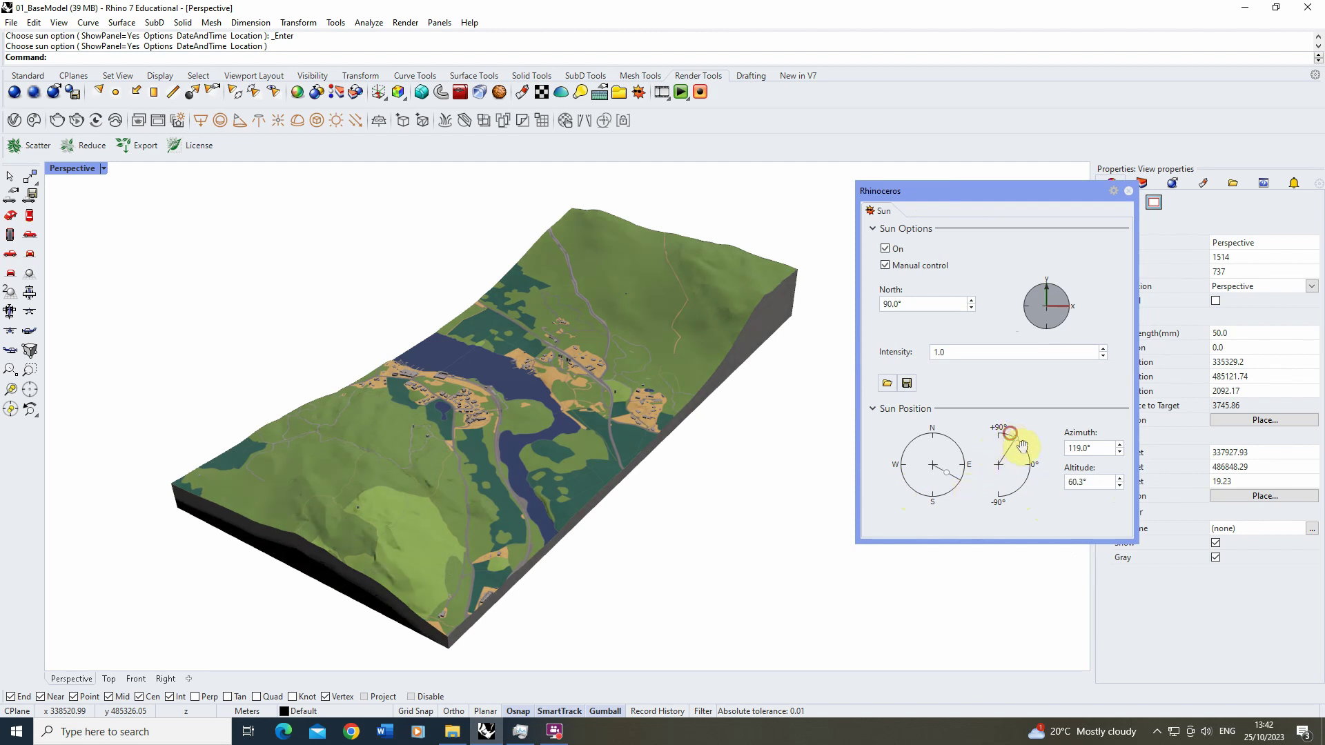
mouse_move(1011, 436)
mouse_down()
mouse_move(1038, 468)
mouse_move(1014, 443)
mouse_move(1015, 458)
mouse_move(929, 482)
mouse_move(881, 447)
mouse_move(892, 488)
mouse_move(949, 433)
mouse_move(939, 450)
mouse_move(873, 453)
mouse_move(904, 503)
mouse_move(967, 482)
mouse_move(890, 478)
mouse_move(934, 462)
mouse_move(925, 476)
mouse_up()
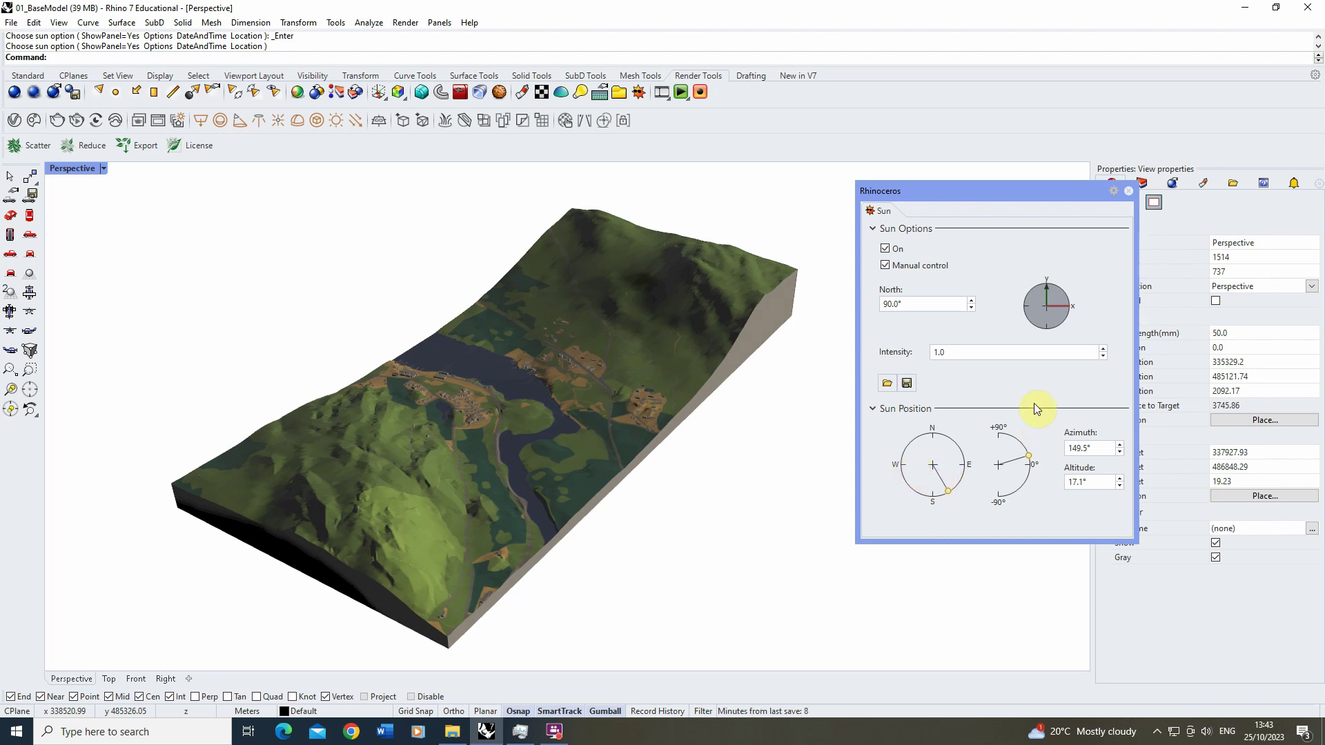
click(1128, 190)
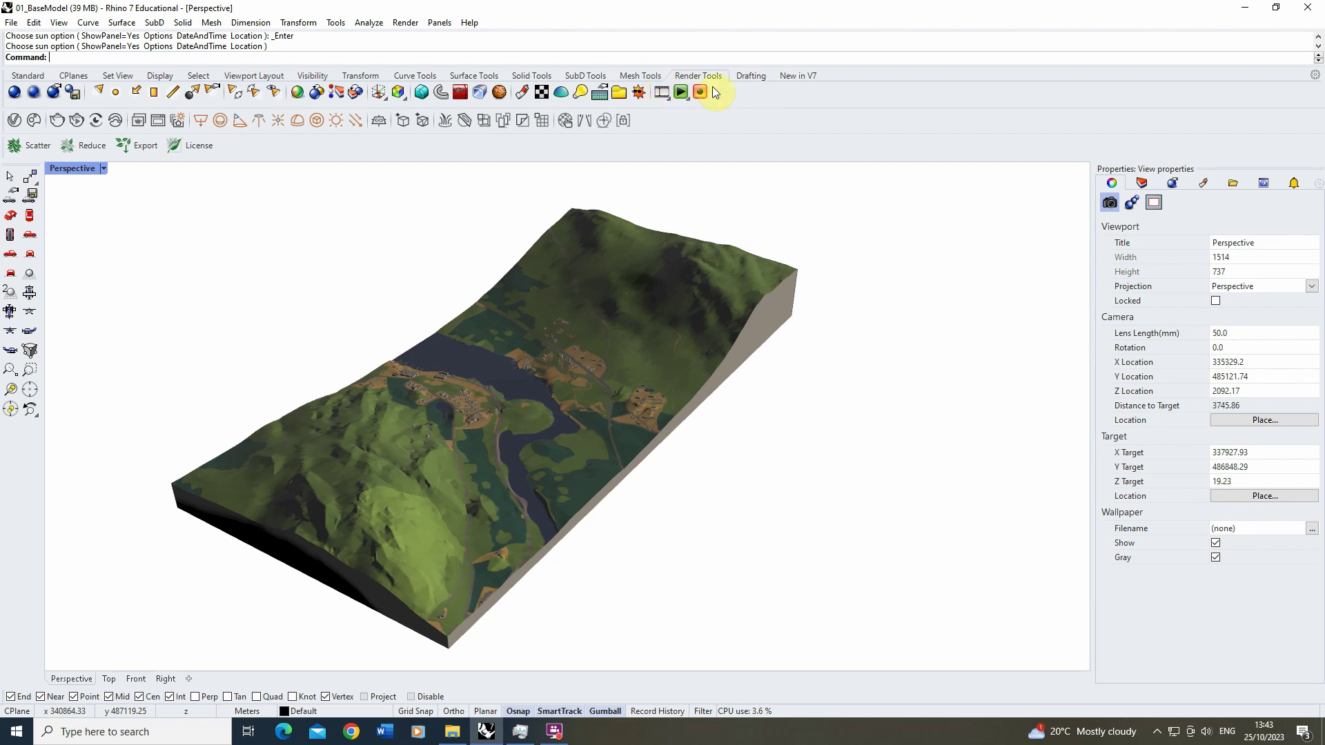
Step: Start the One Day Sun Animation setup with London, United Kingdom as the location
click(668, 104)
drag(681, 109, 691, 157)
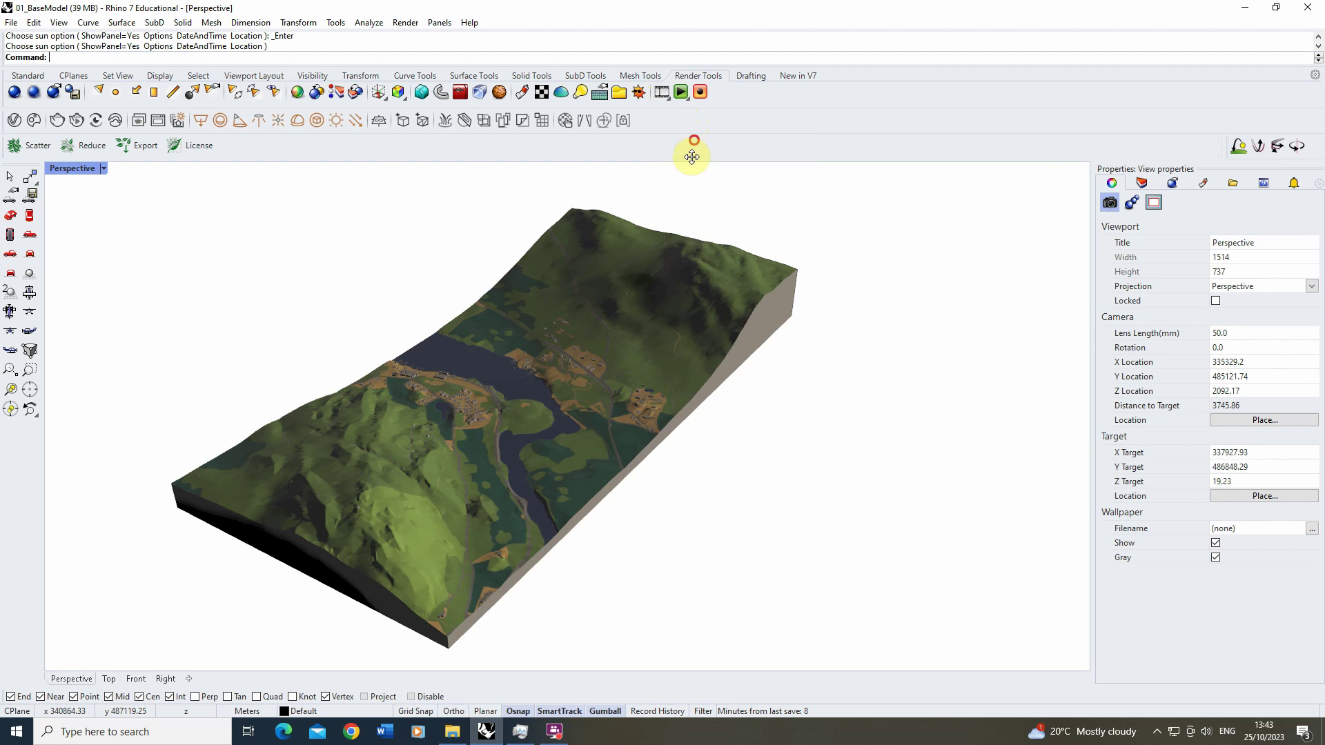
click(663, 93)
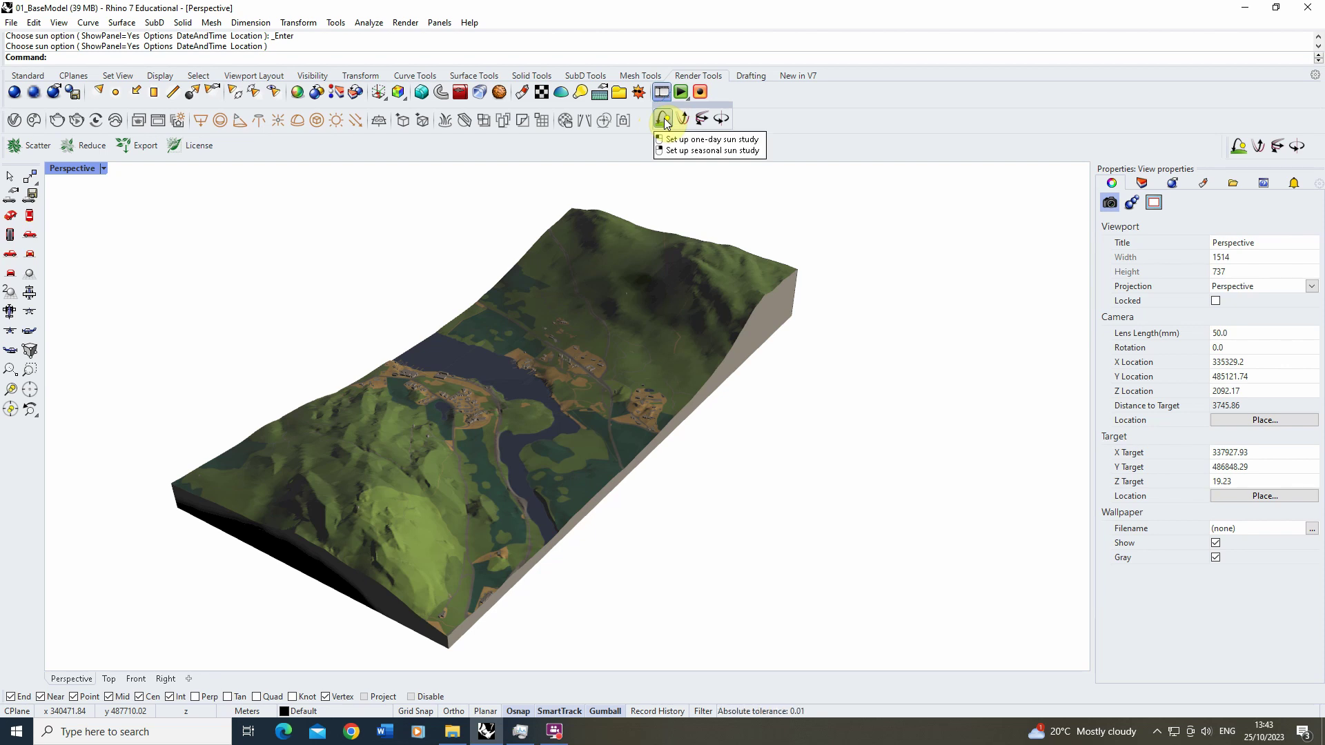
click(664, 120)
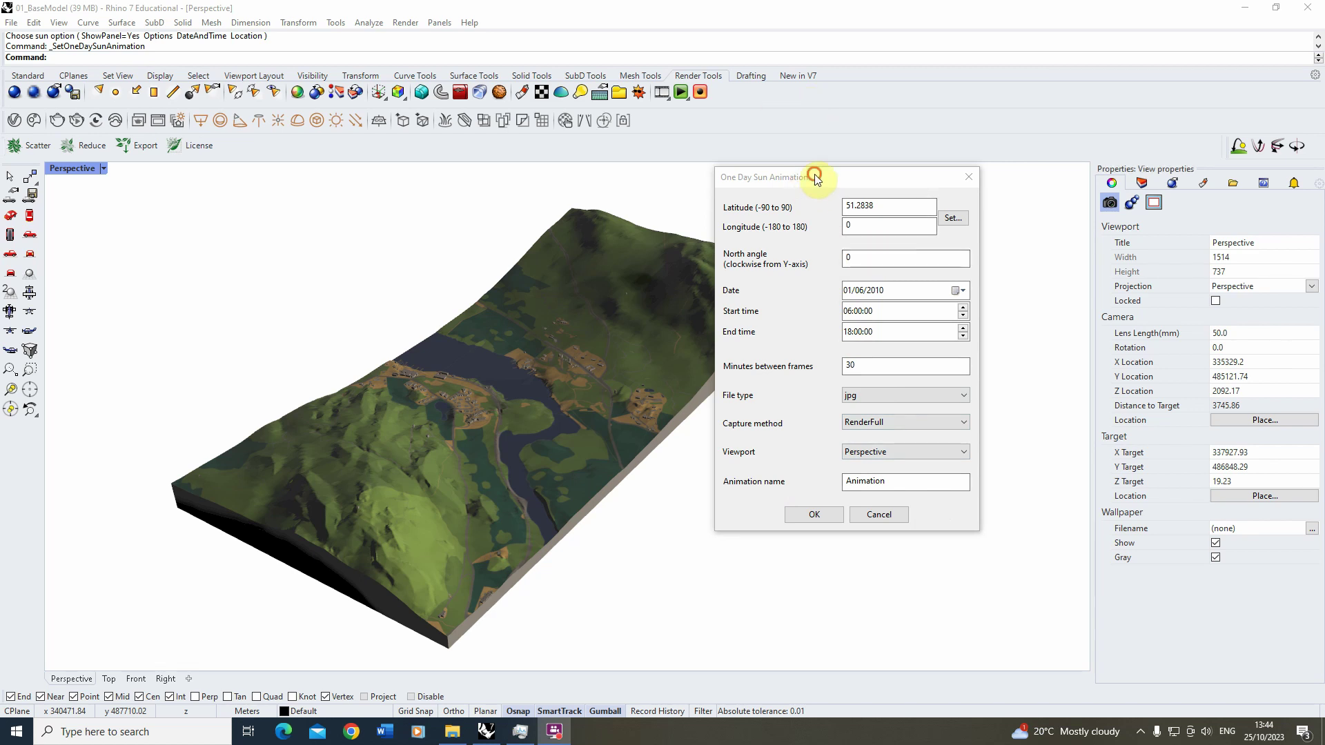
drag(817, 177, 816, 194)
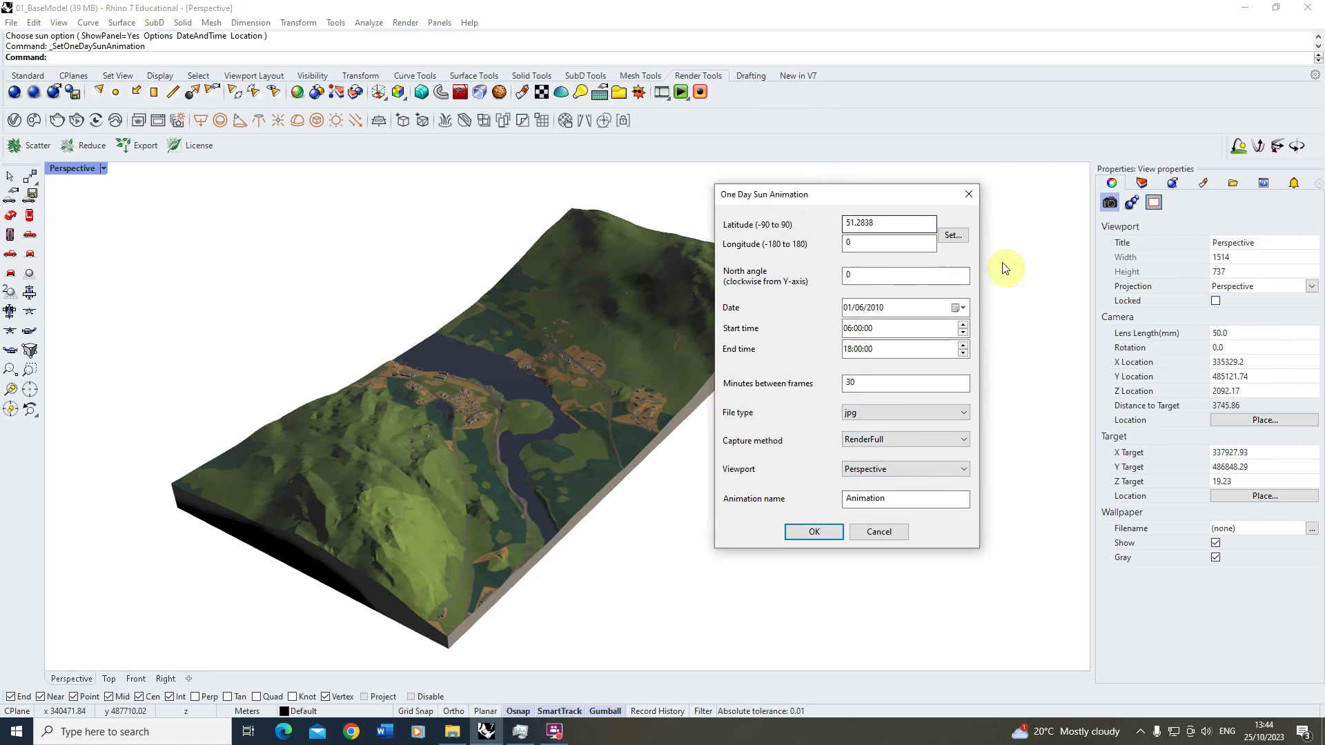
click(954, 237)
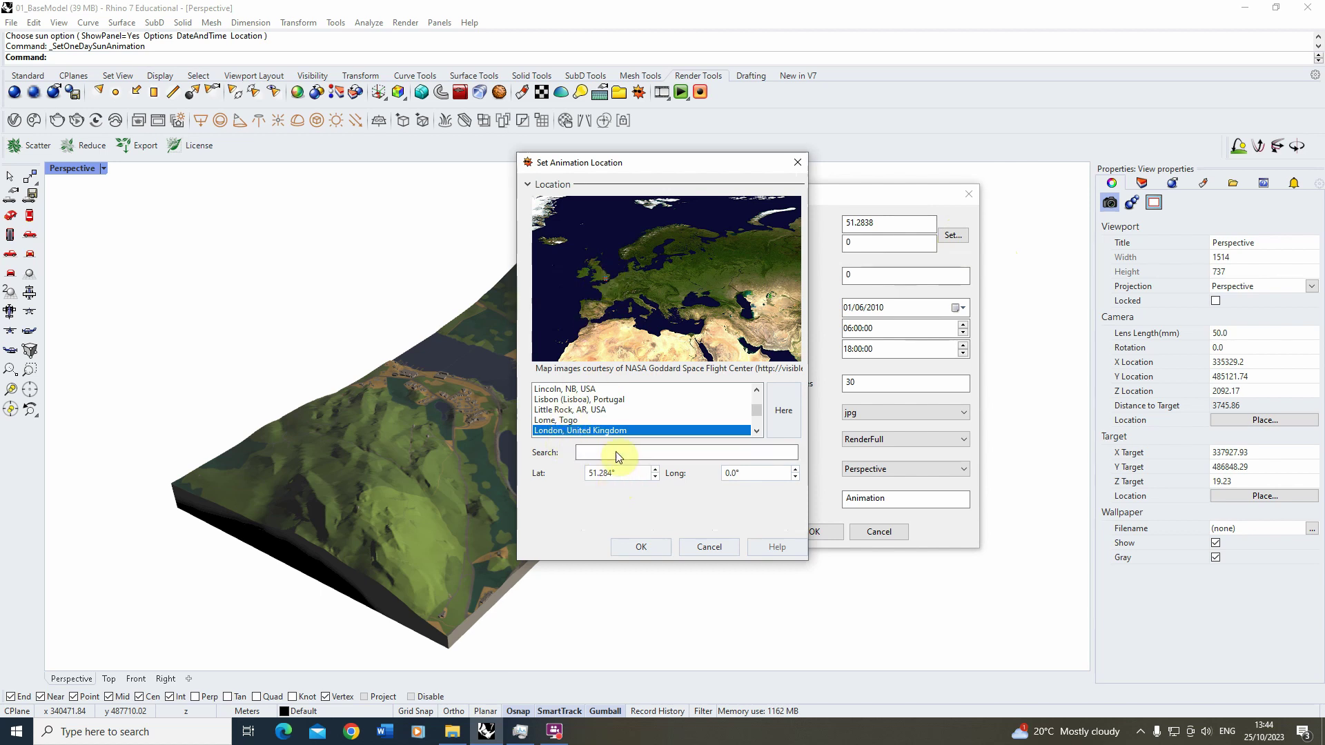
click(640, 546)
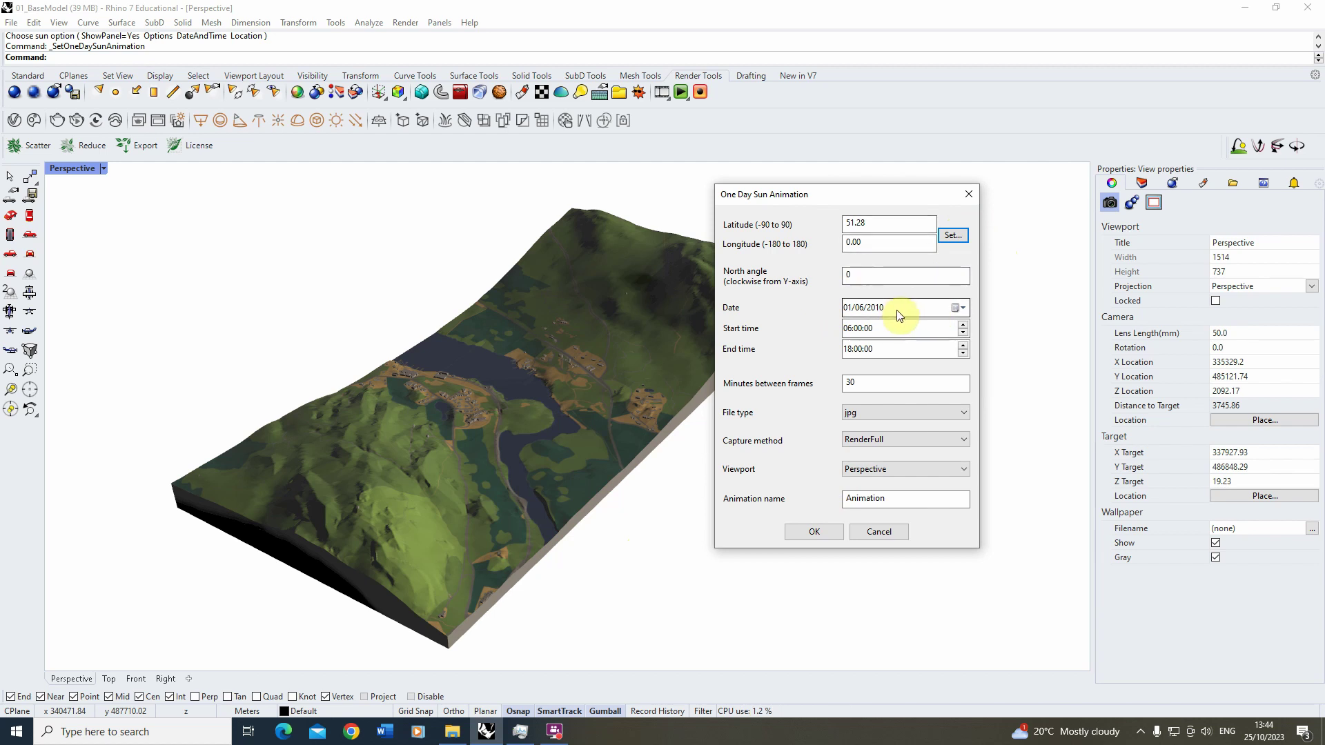
Step: Set the end time to 21:00:00 with 5 minutes between frames and confirm
click(851, 350)
text(21)
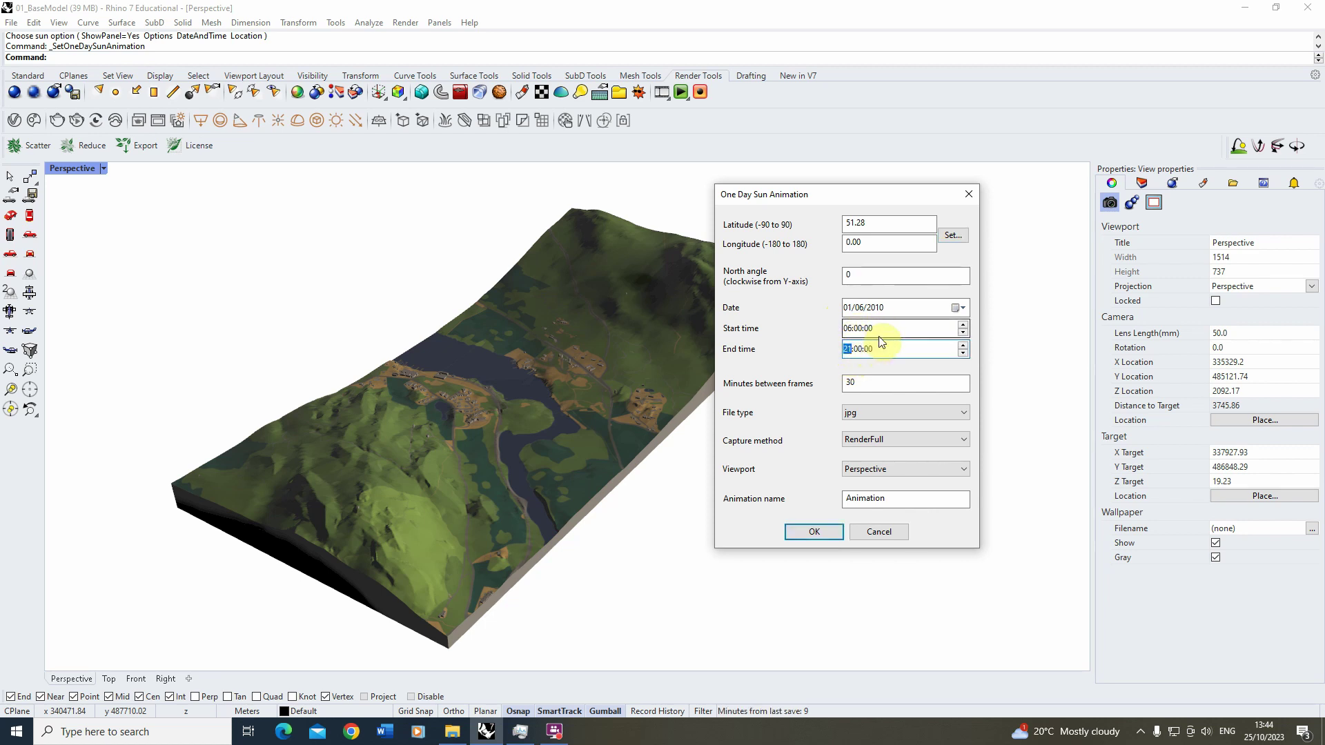
click(877, 331)
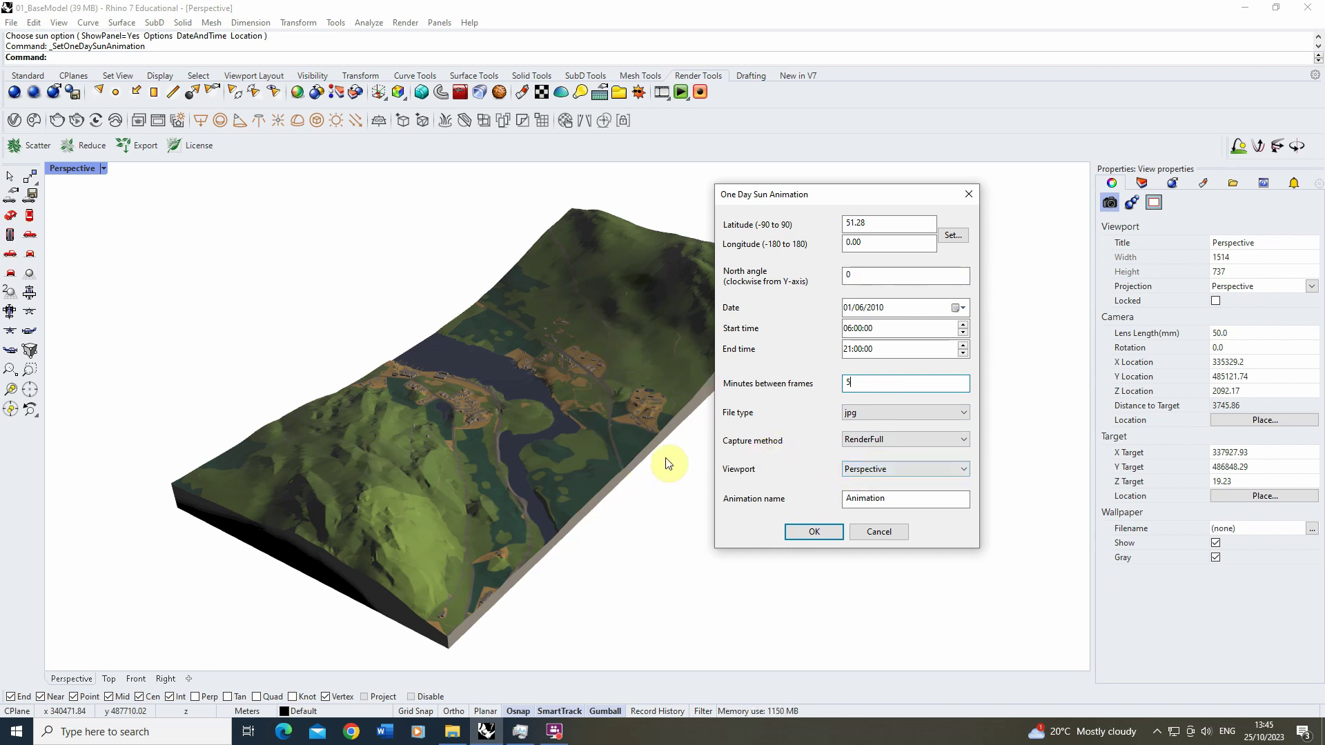
click(816, 532)
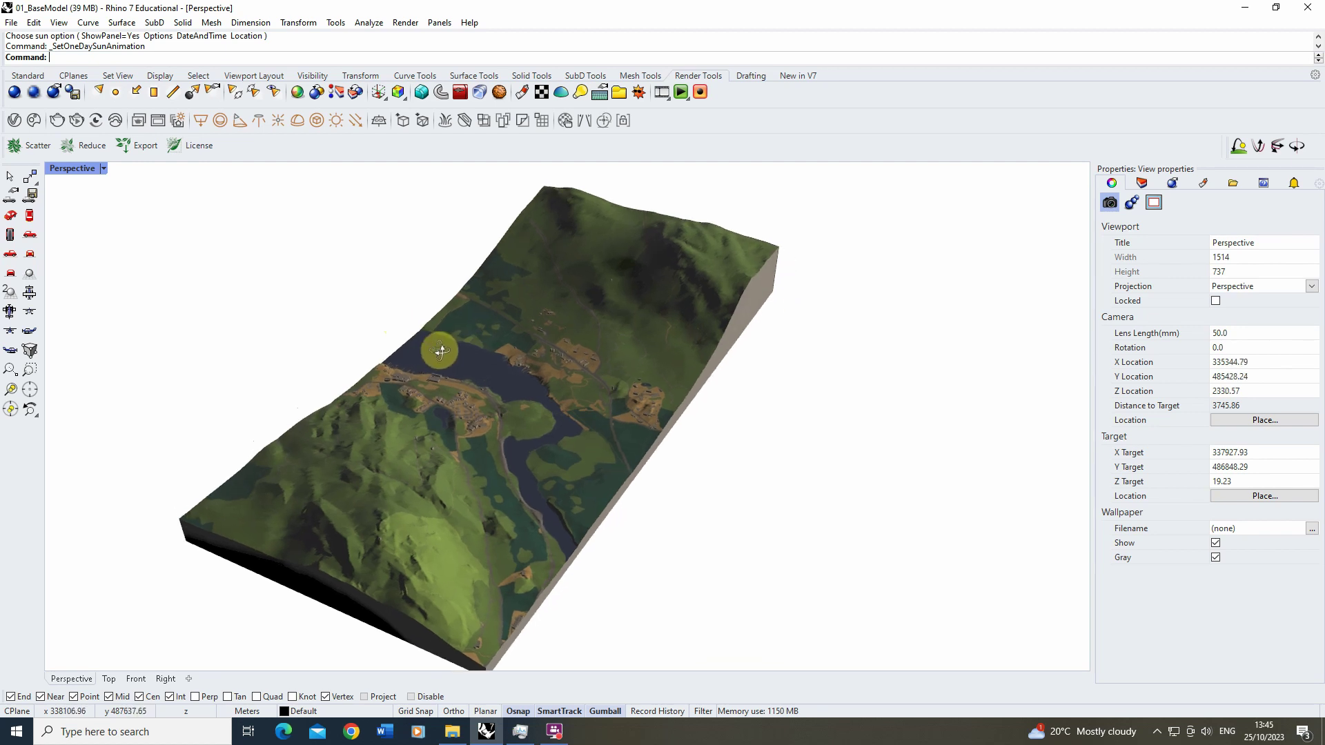
Step: Reframe the terrain by zooming and orbiting, trying Parallel projection before returning to Perspective
scroll(440, 359, down, 2)
scroll(401, 371, up, 2)
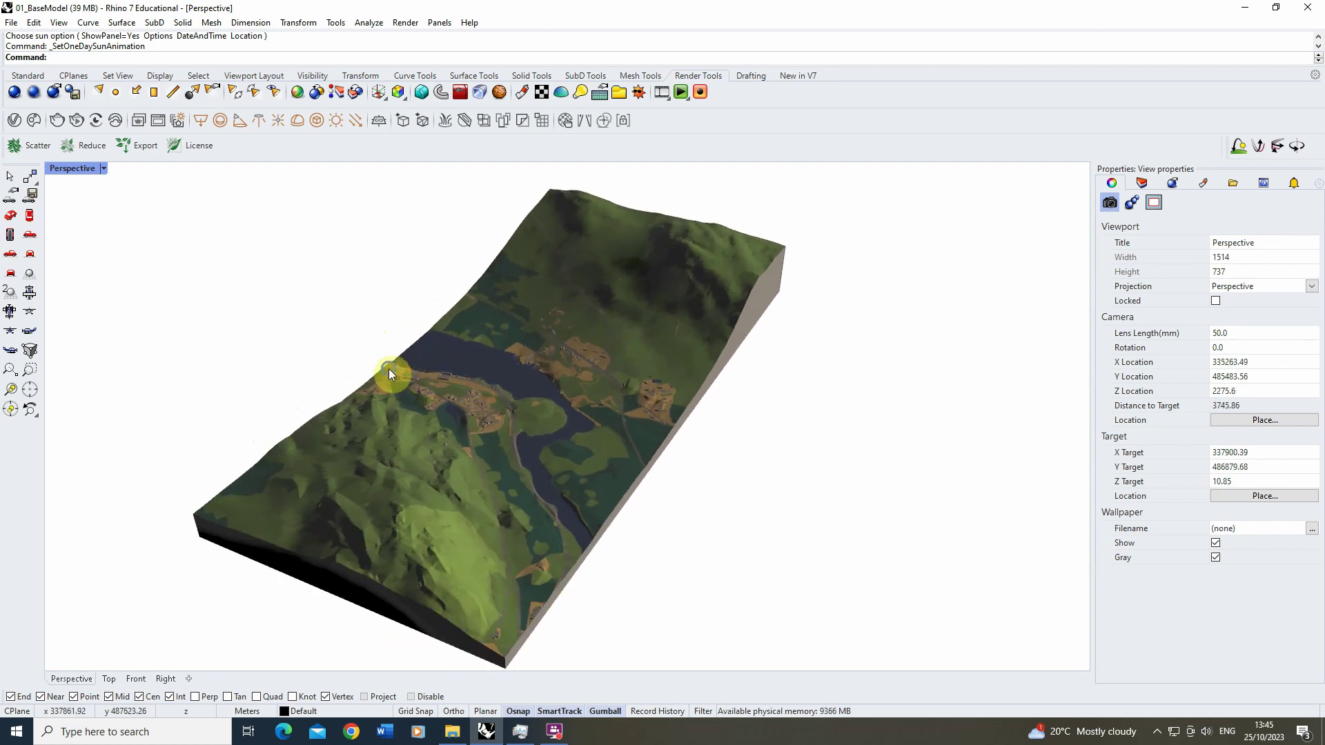
click(1311, 285)
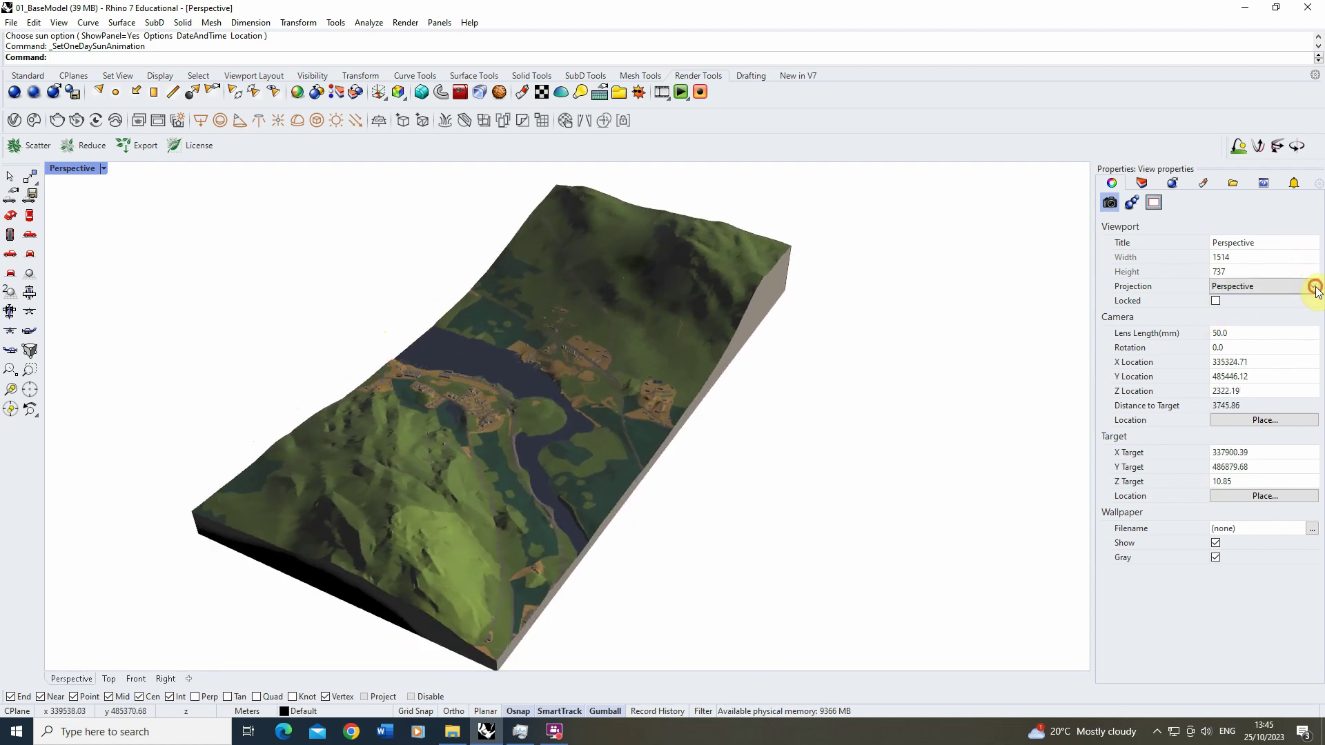
click(1242, 299)
mouse_move(653, 355)
right_down()
mouse_move(588, 289)
mouse_move(567, 301)
right_up()
click(1310, 285)
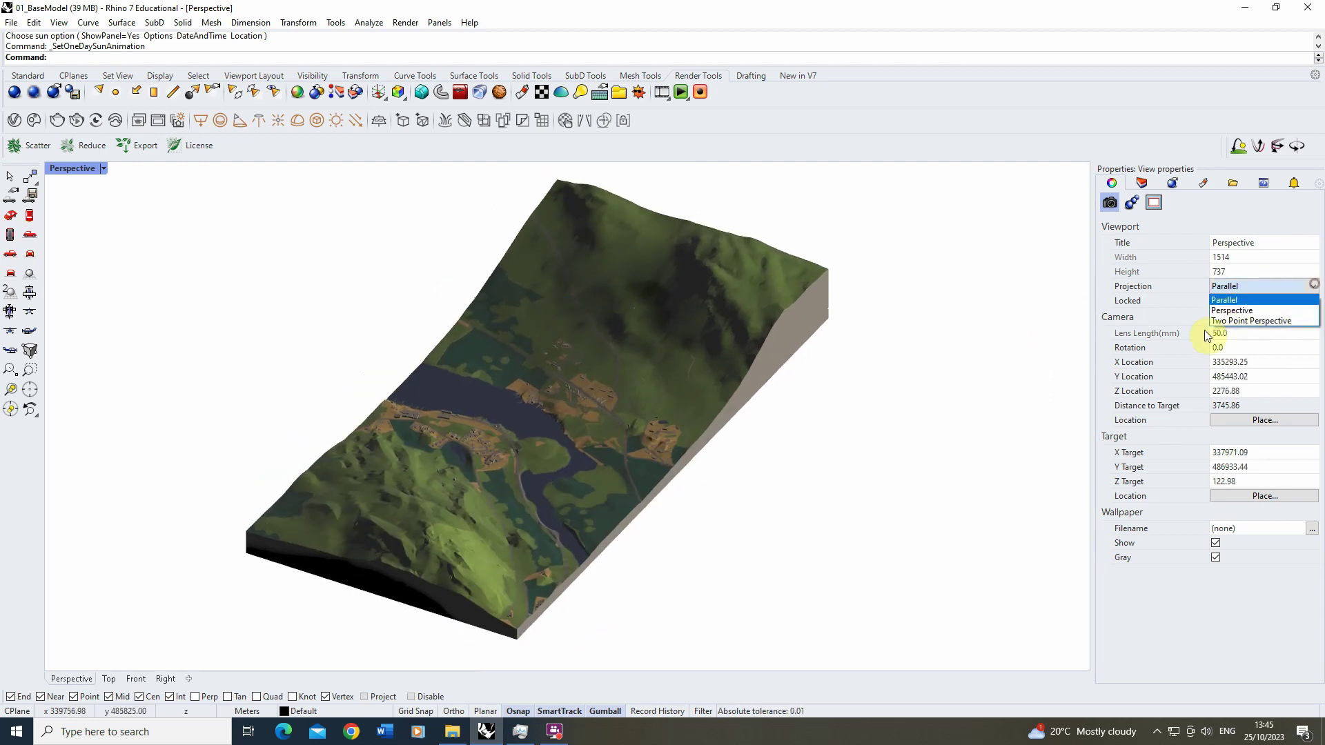
click(1234, 317)
right_drag(476, 363, 452, 481)
scroll(447, 496, down, 2)
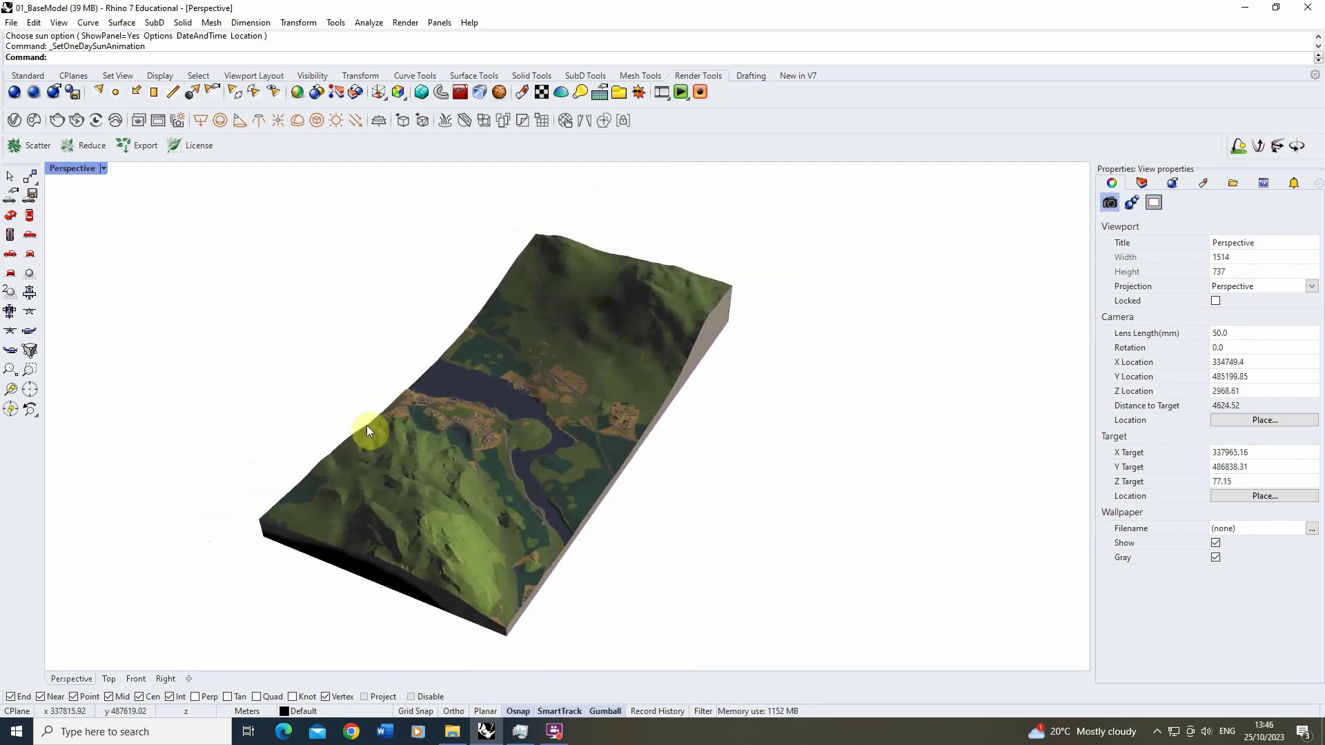
Step: Save the current camera as a named view called 'Perspective' and dock the Named Views panel
click(58, 22)
mouse_move(120, 148)
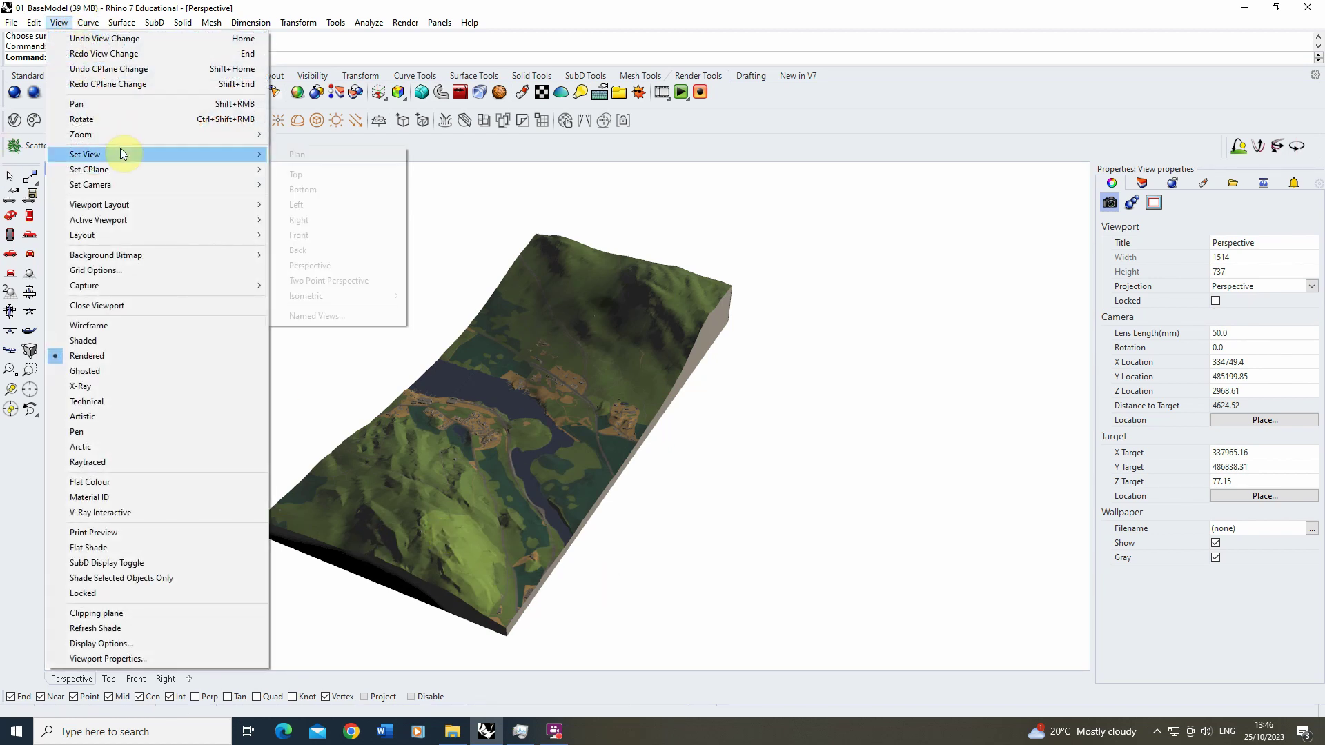
click(323, 316)
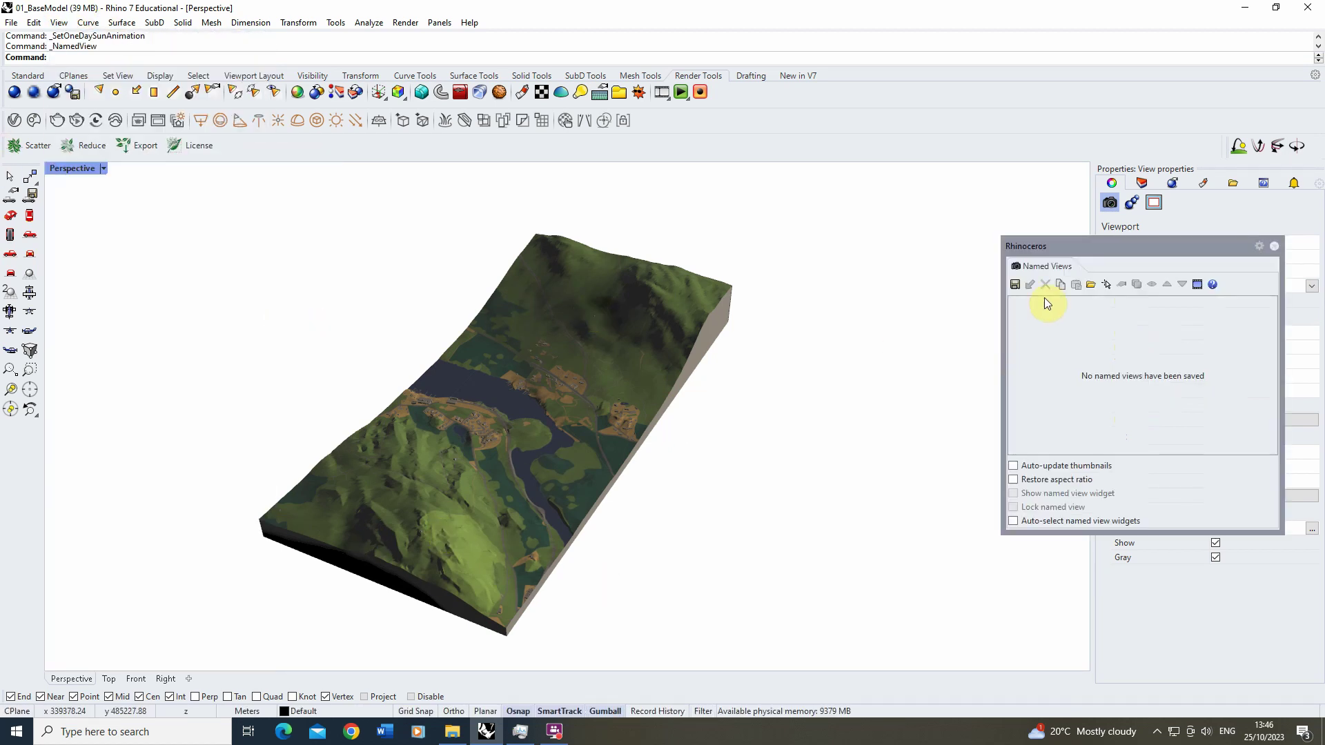
click(1016, 285)
click(674, 388)
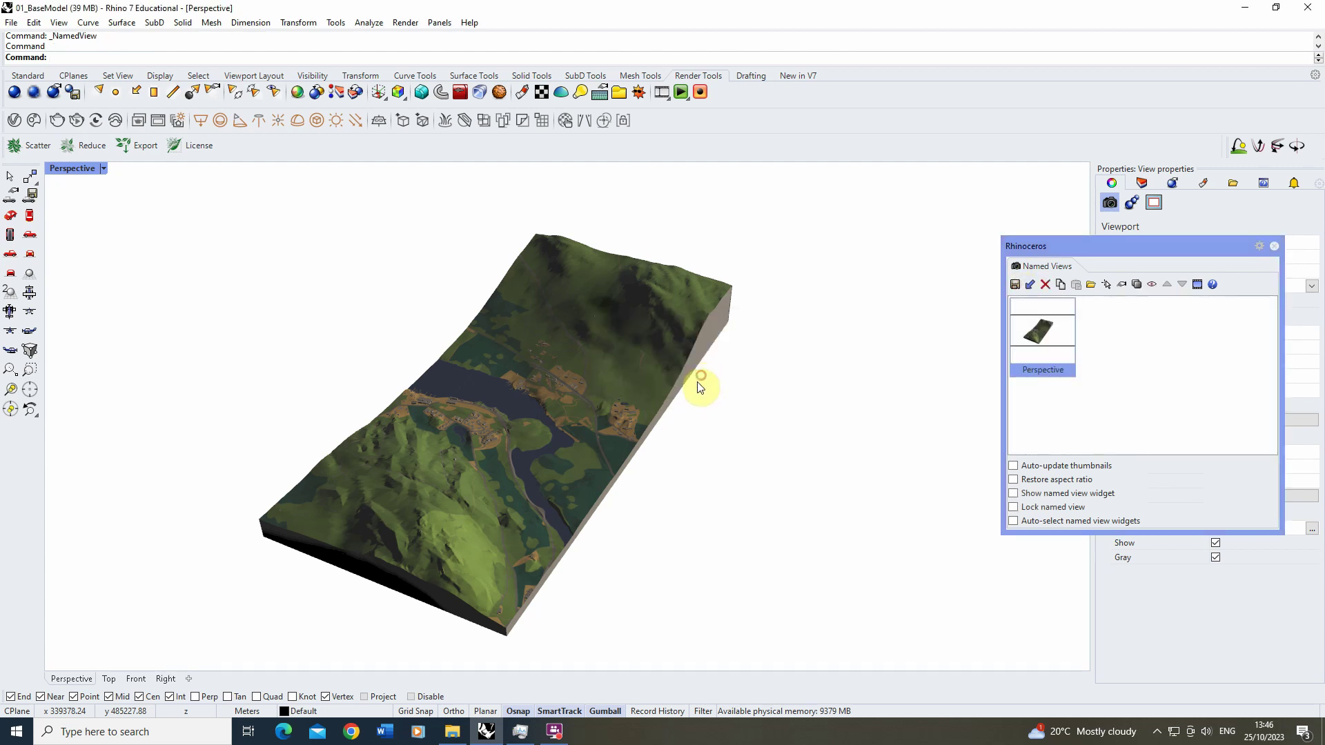
mouse_move(1077, 246)
mouse_down()
mouse_move(1097, 268)
mouse_move(1080, 245)
mouse_up()
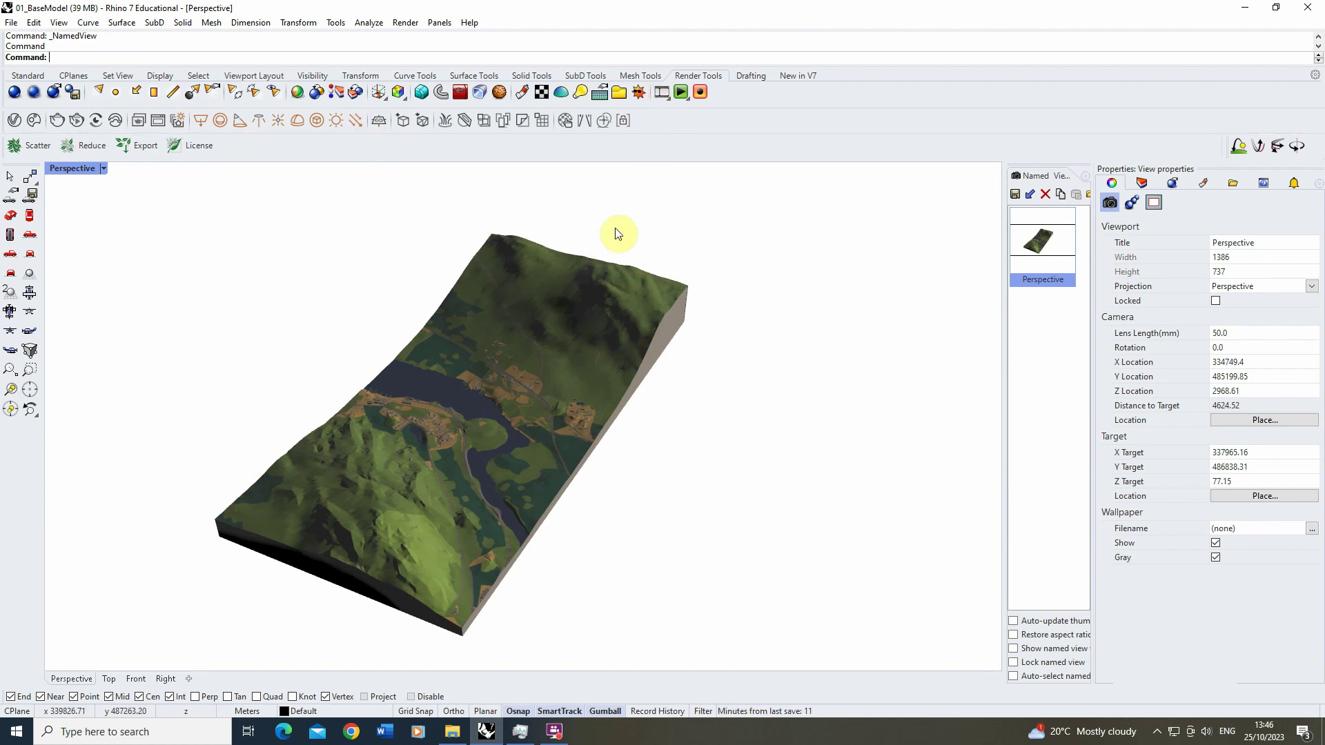
Step: Start Record Animation and browse to the 071_Sunpath-Landscape folder for the target
click(701, 93)
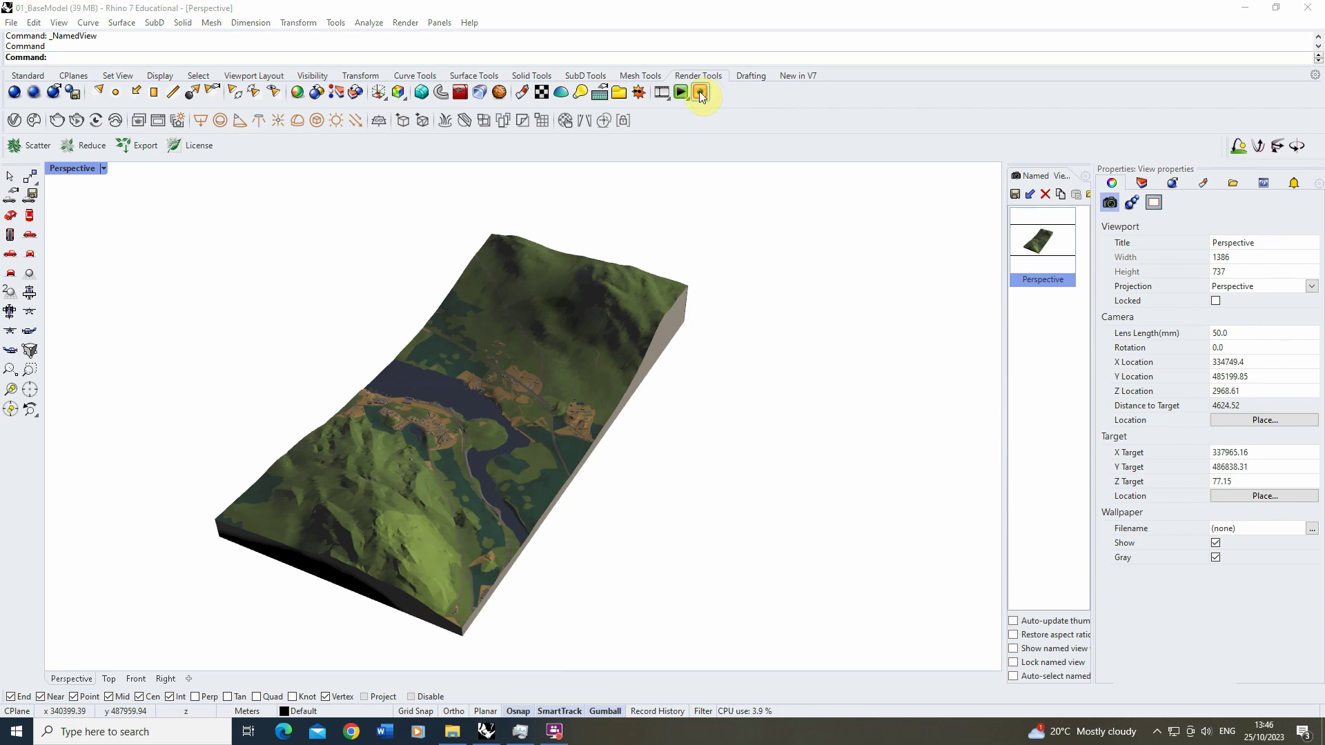
click(700, 93)
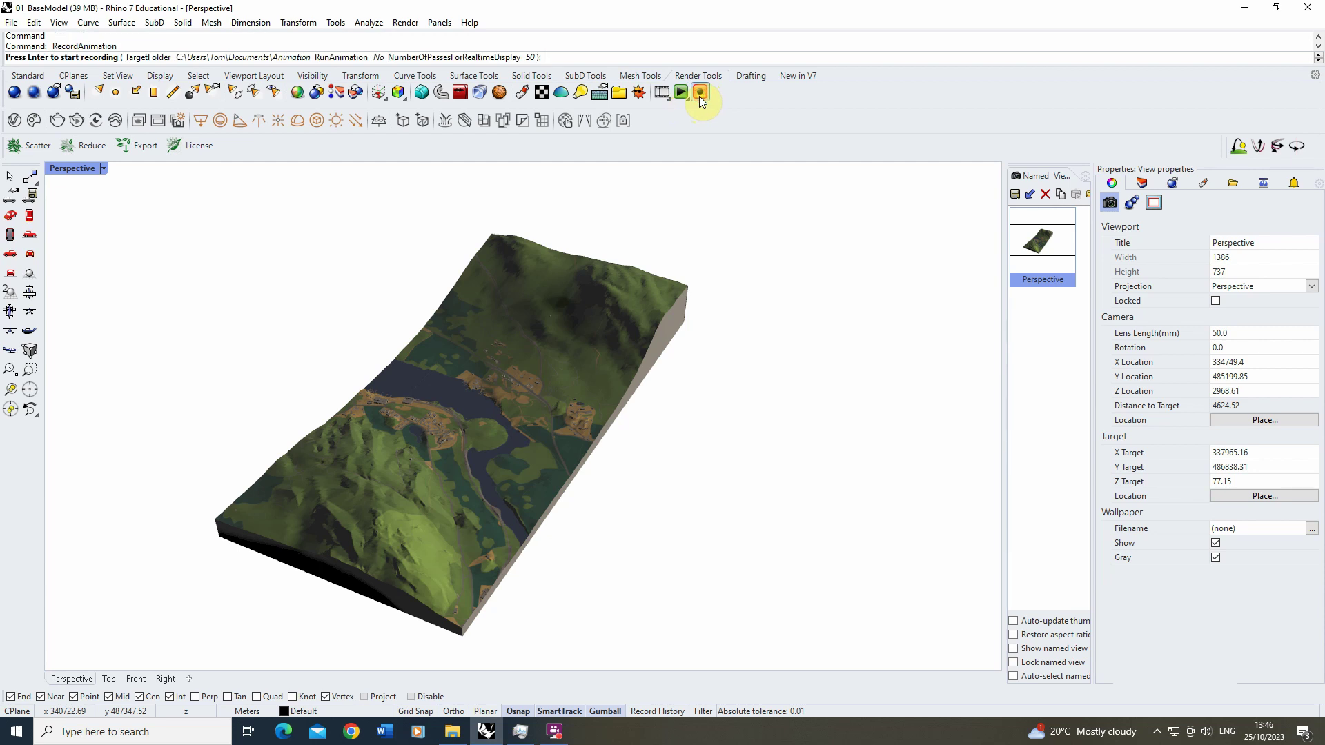
click(148, 56)
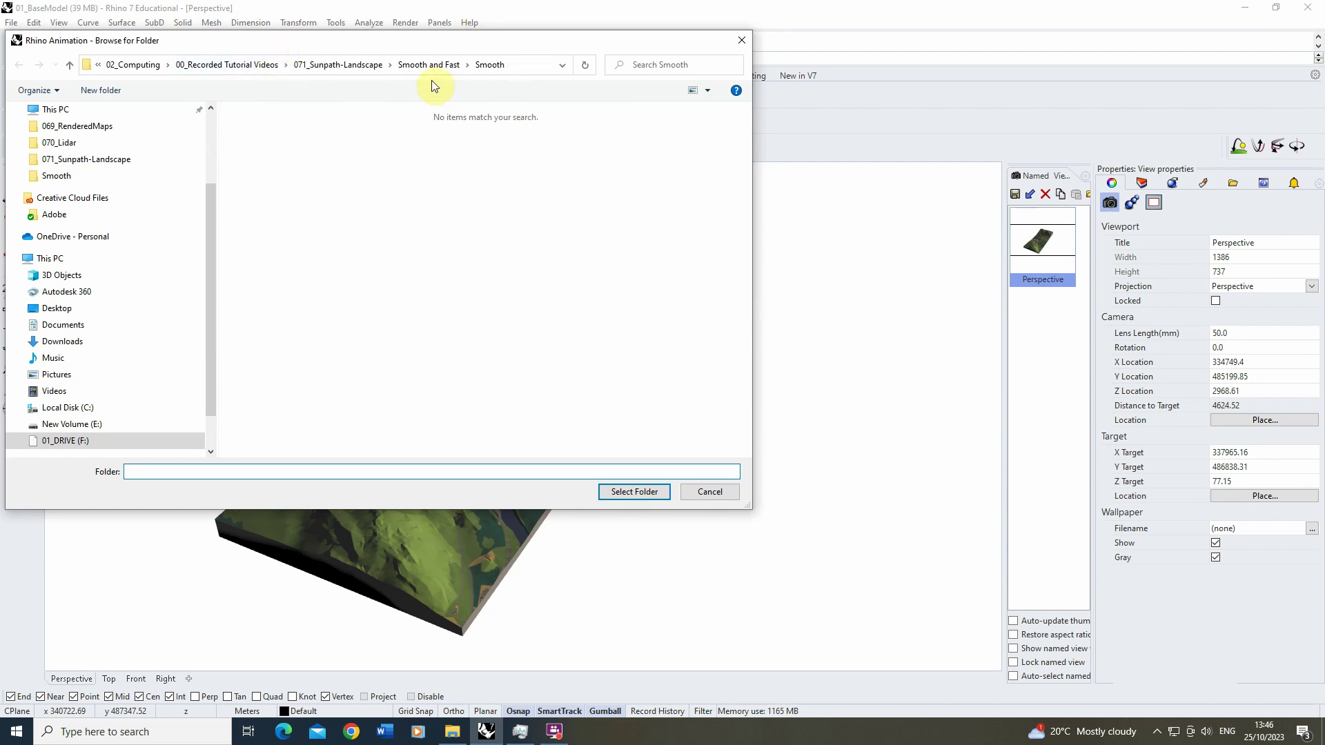
click(347, 67)
Step: Create a new folder named Sunpath there and select it as the target folder
right_click(503, 275)
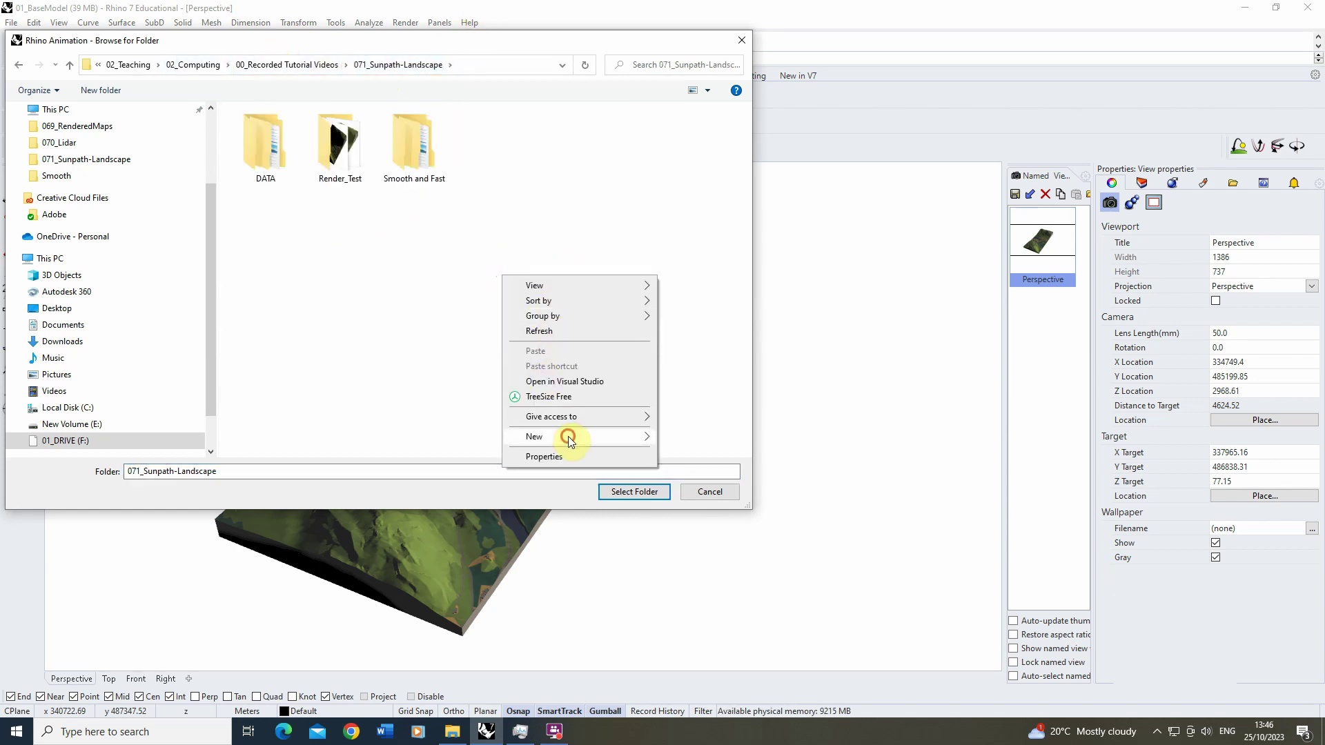
click(726, 441)
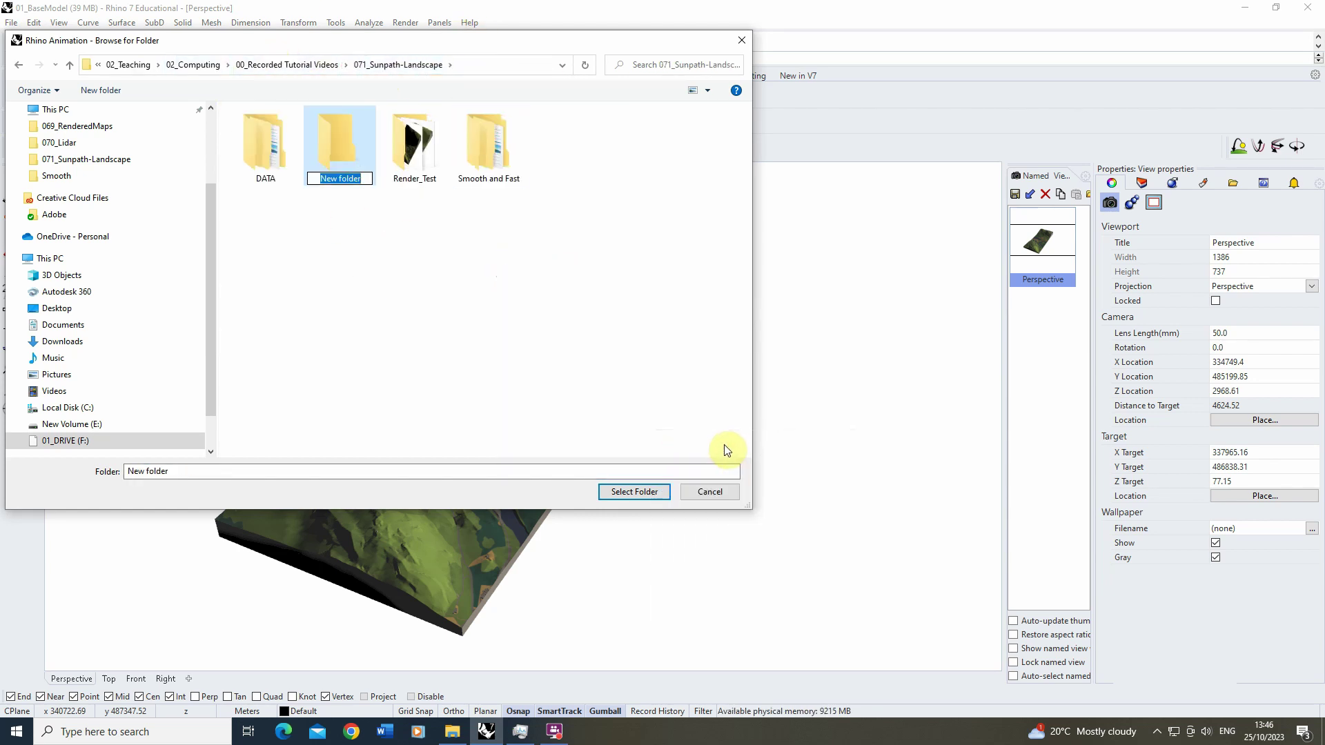
text(Sunpath)
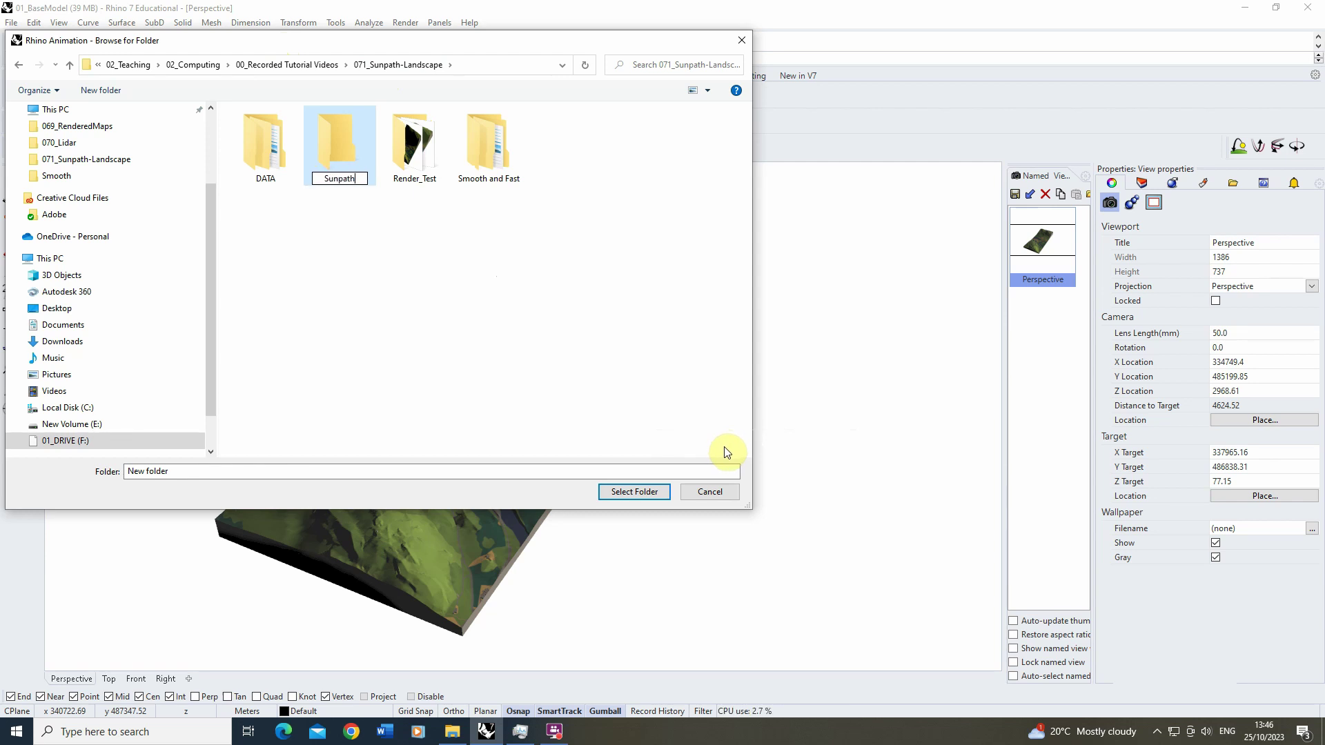
click(408, 414)
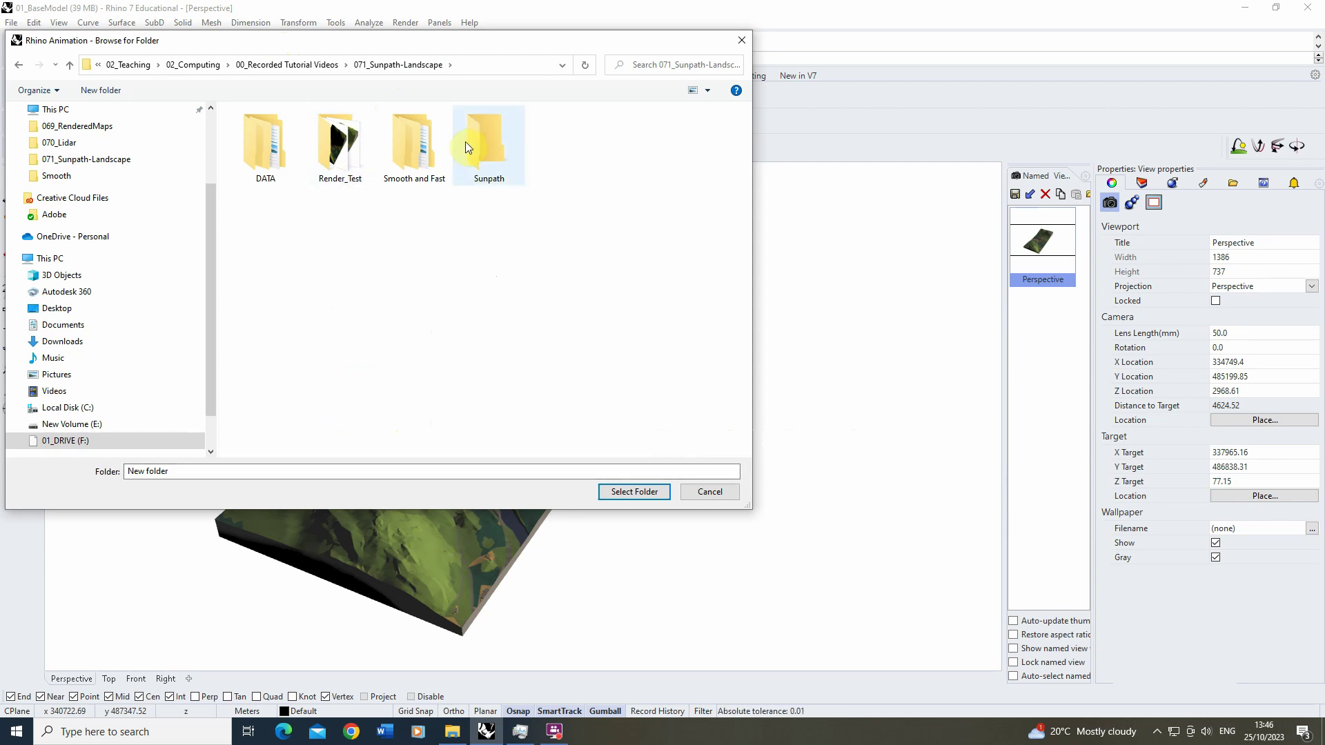
double_click(465, 142)
click(634, 491)
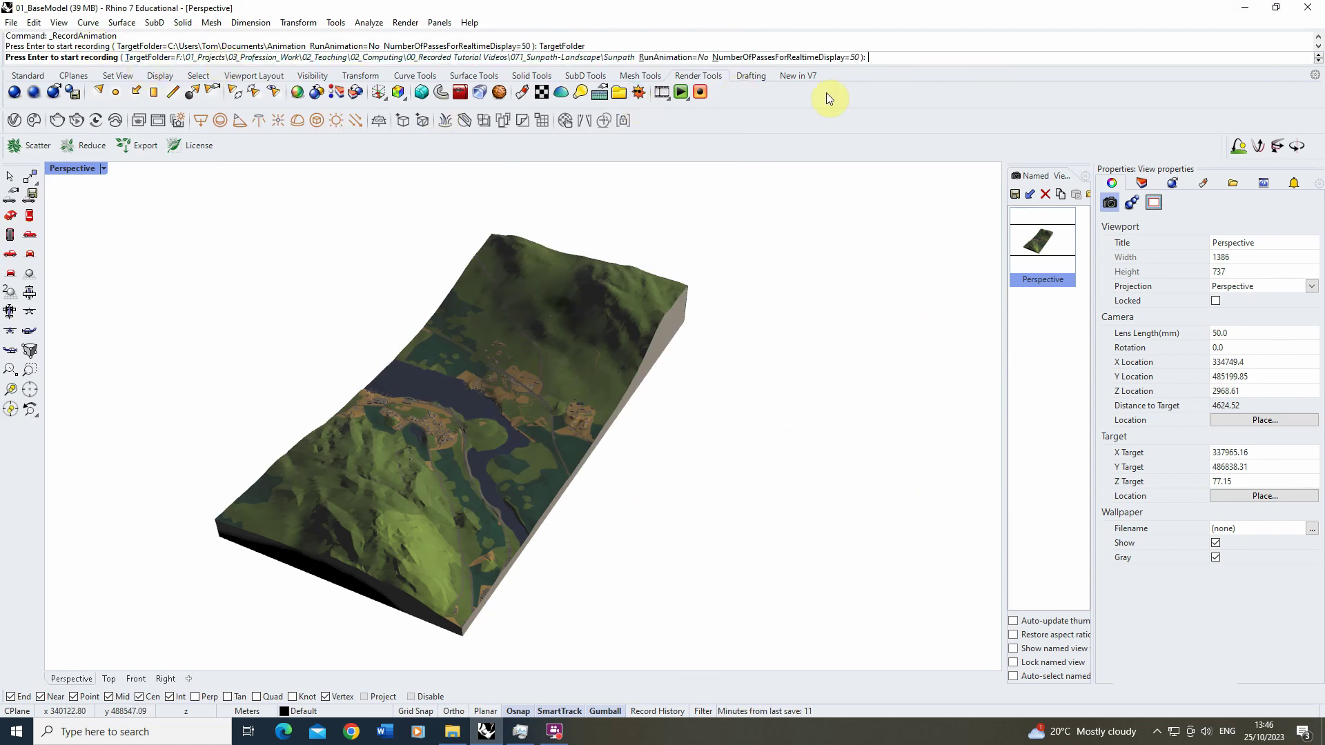
Step: Start rendering the sun animation frames into the Sunpath folder
key(Return)
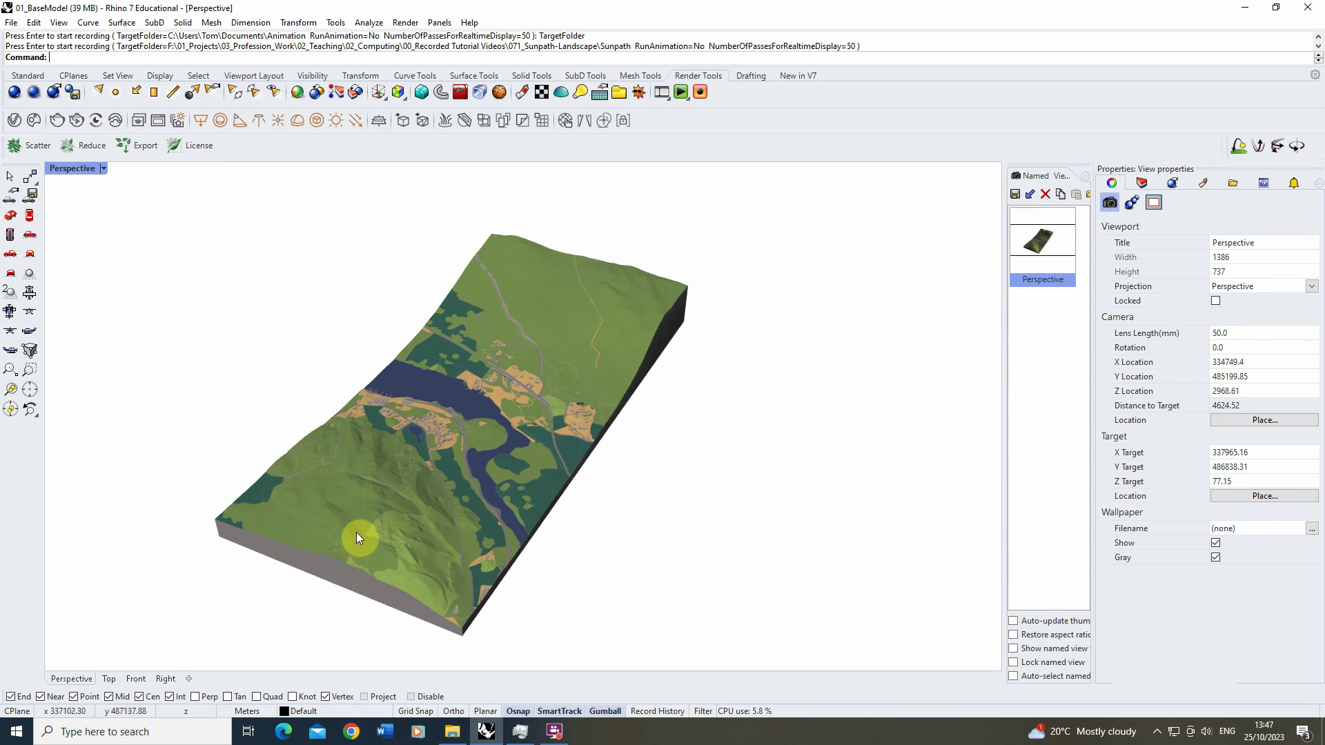
Step: Set up a turntable animation with default settings and preview it in the viewport
click(665, 98)
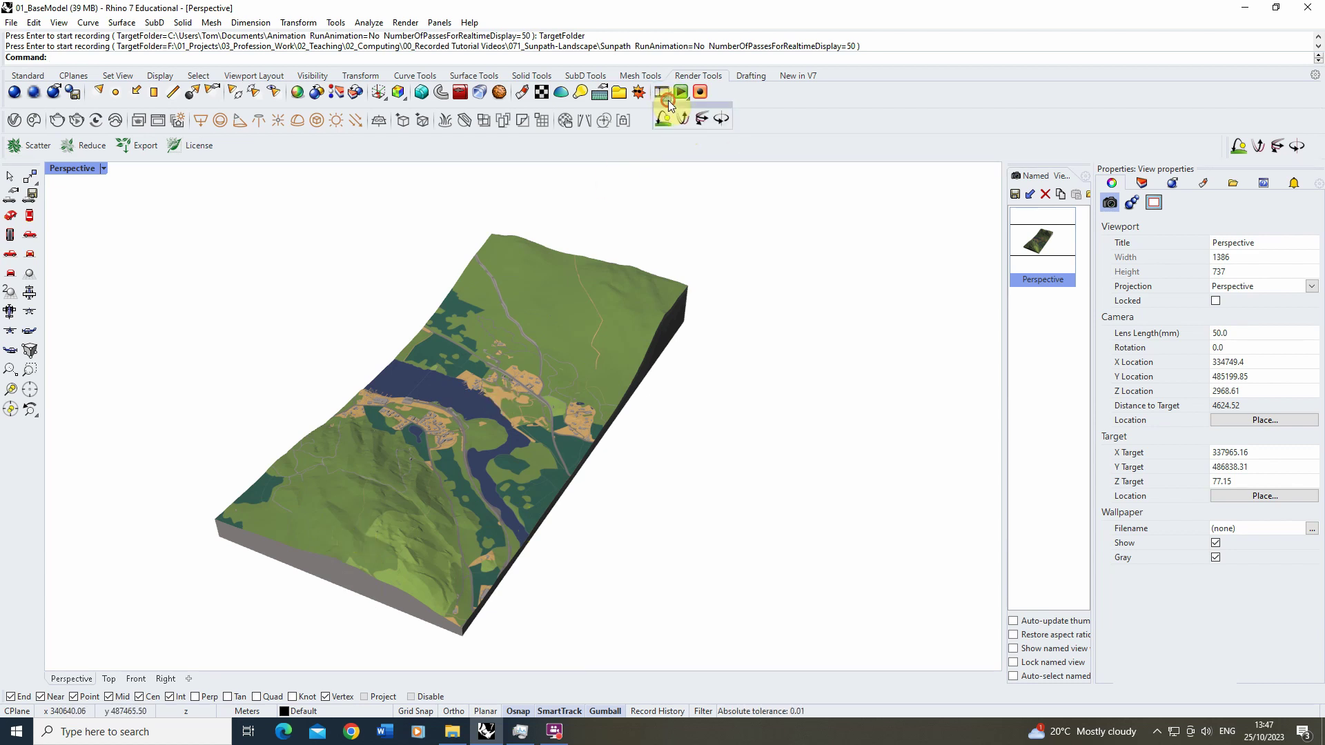
click(721, 121)
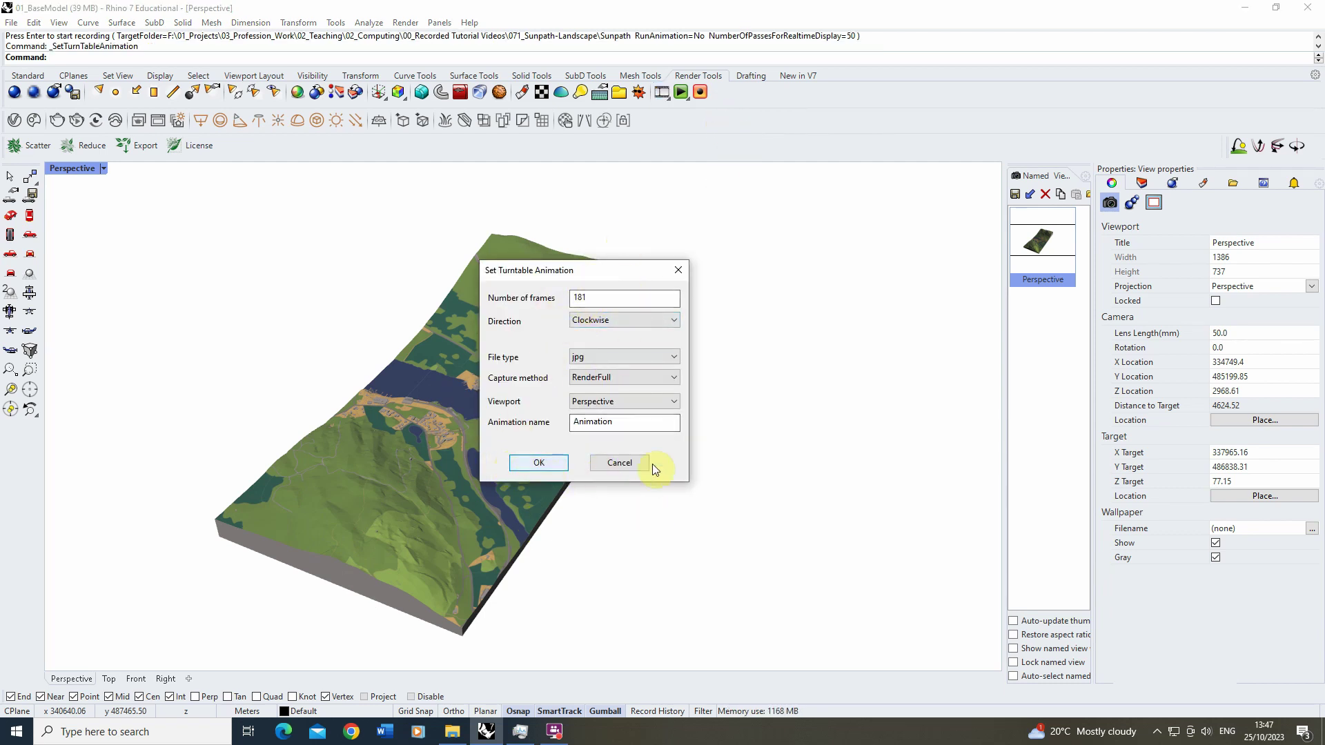
click(538, 463)
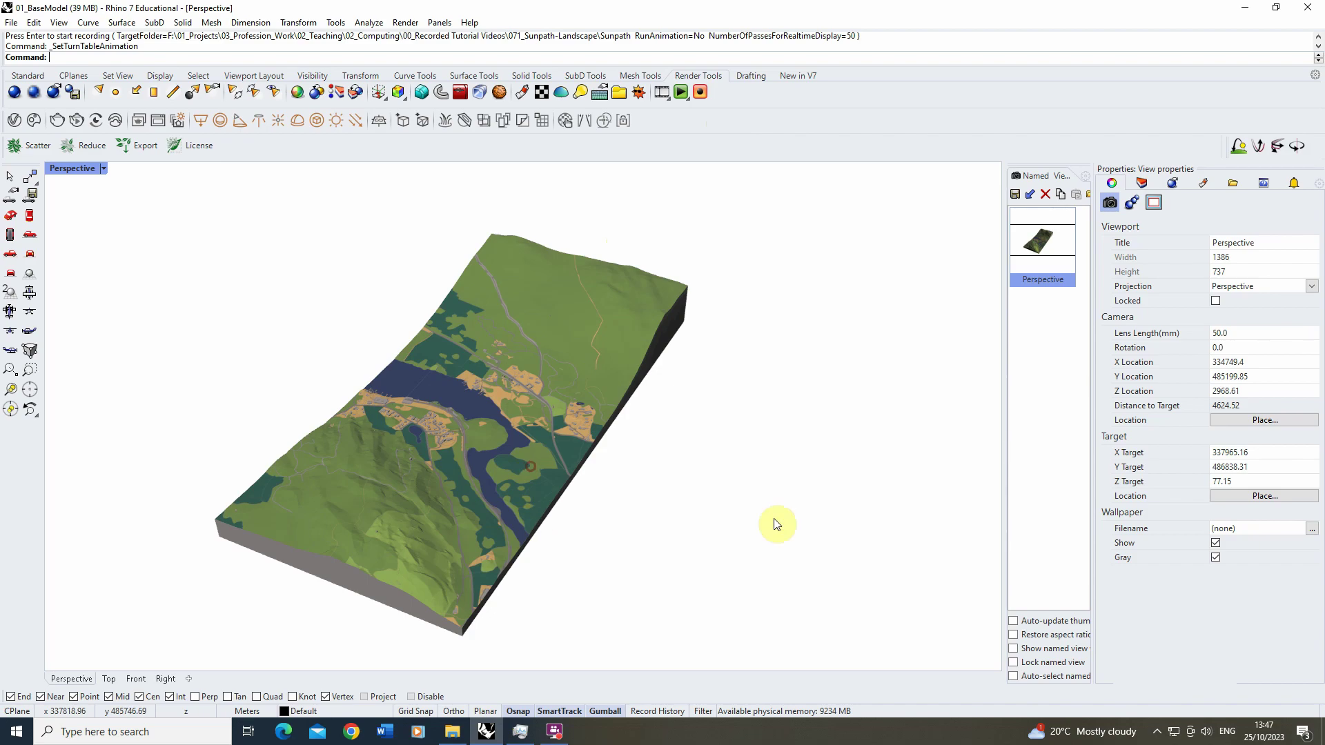
click(681, 95)
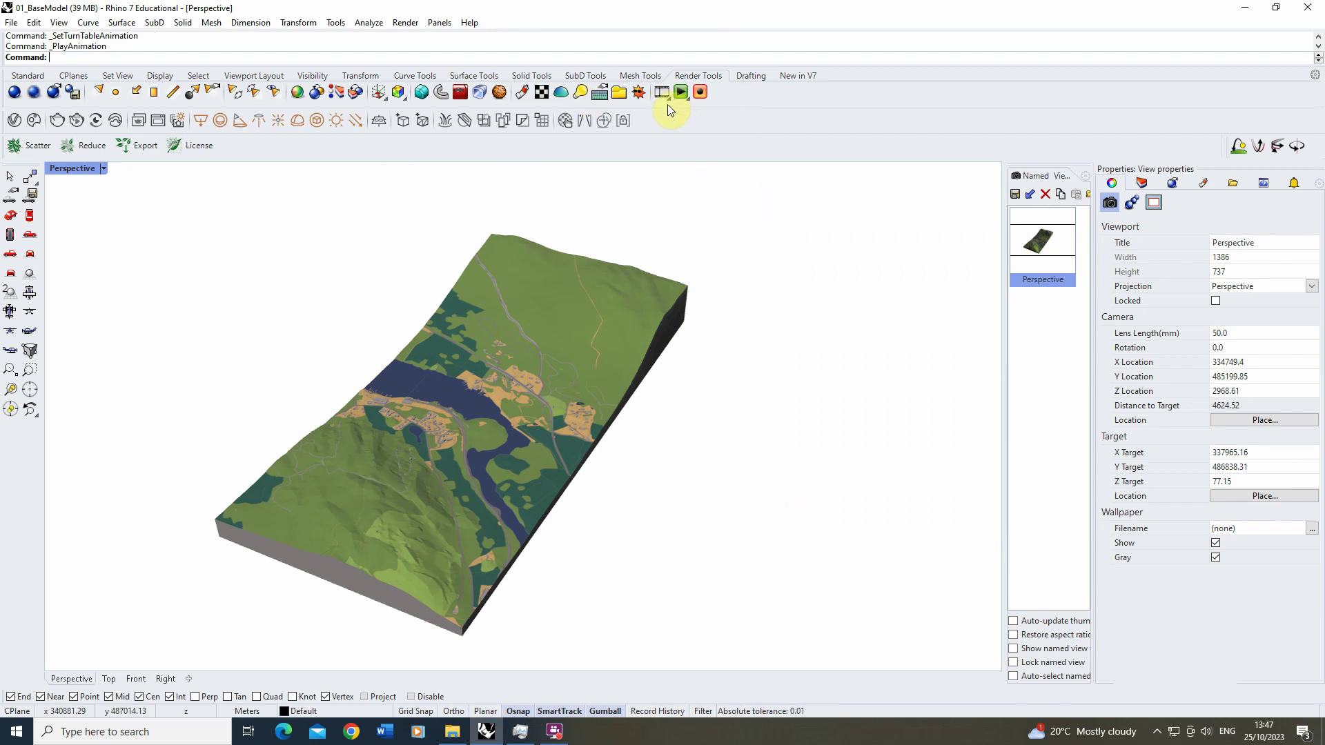
Step: Change the one-day sun study to 60 minutes between frames
click(667, 98)
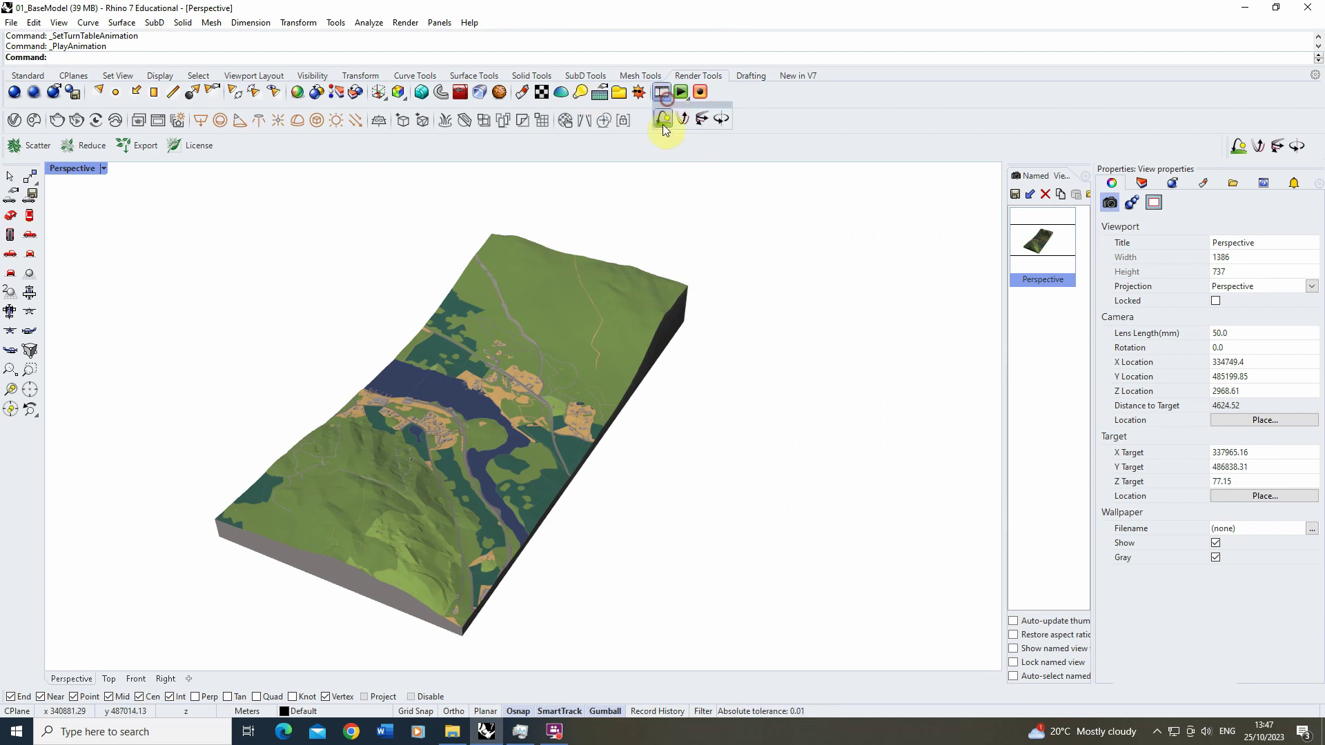
click(666, 122)
double_click(886, 382)
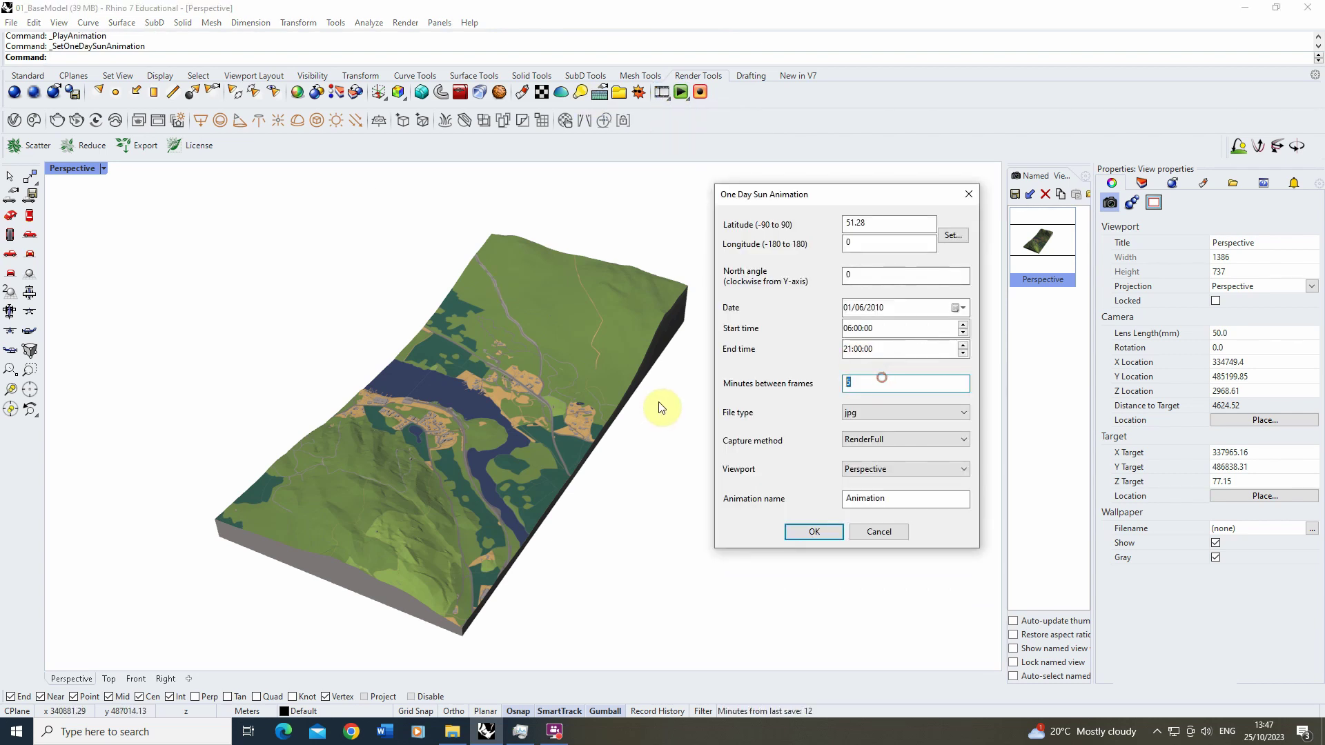
text(60)
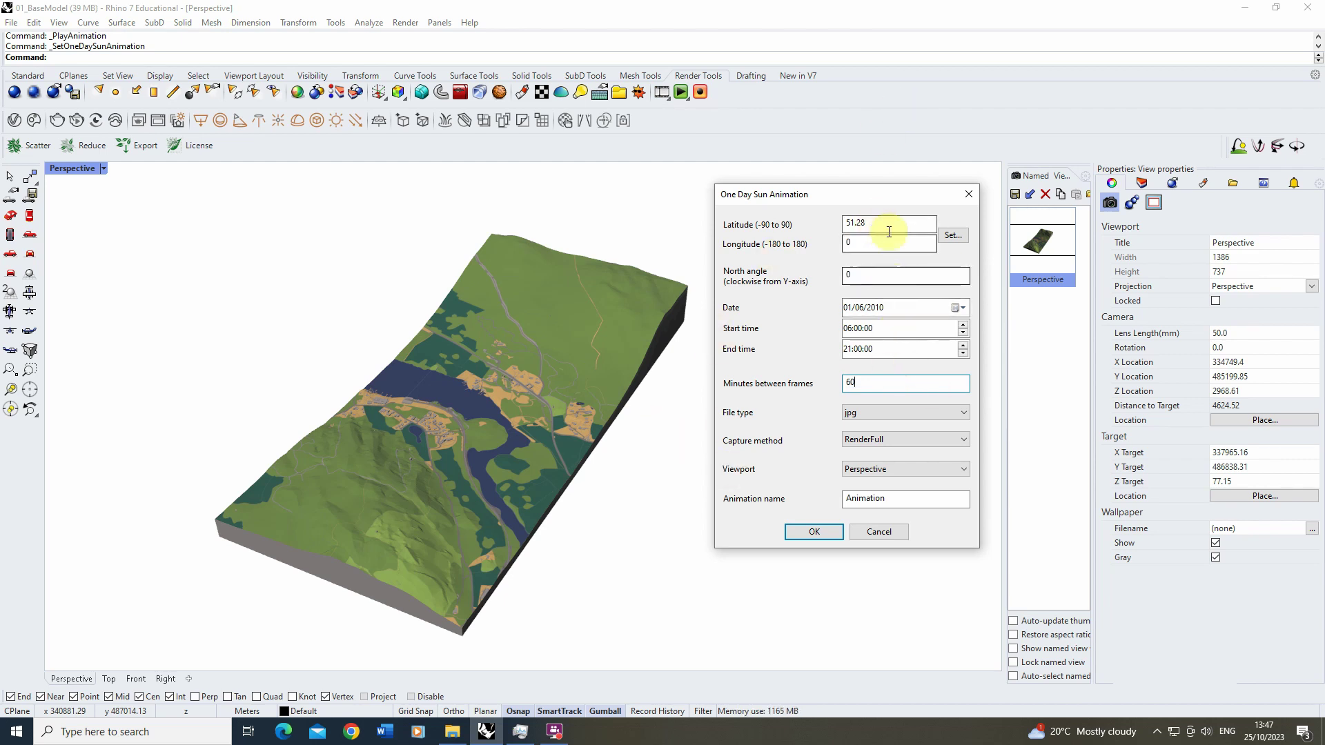
click(815, 531)
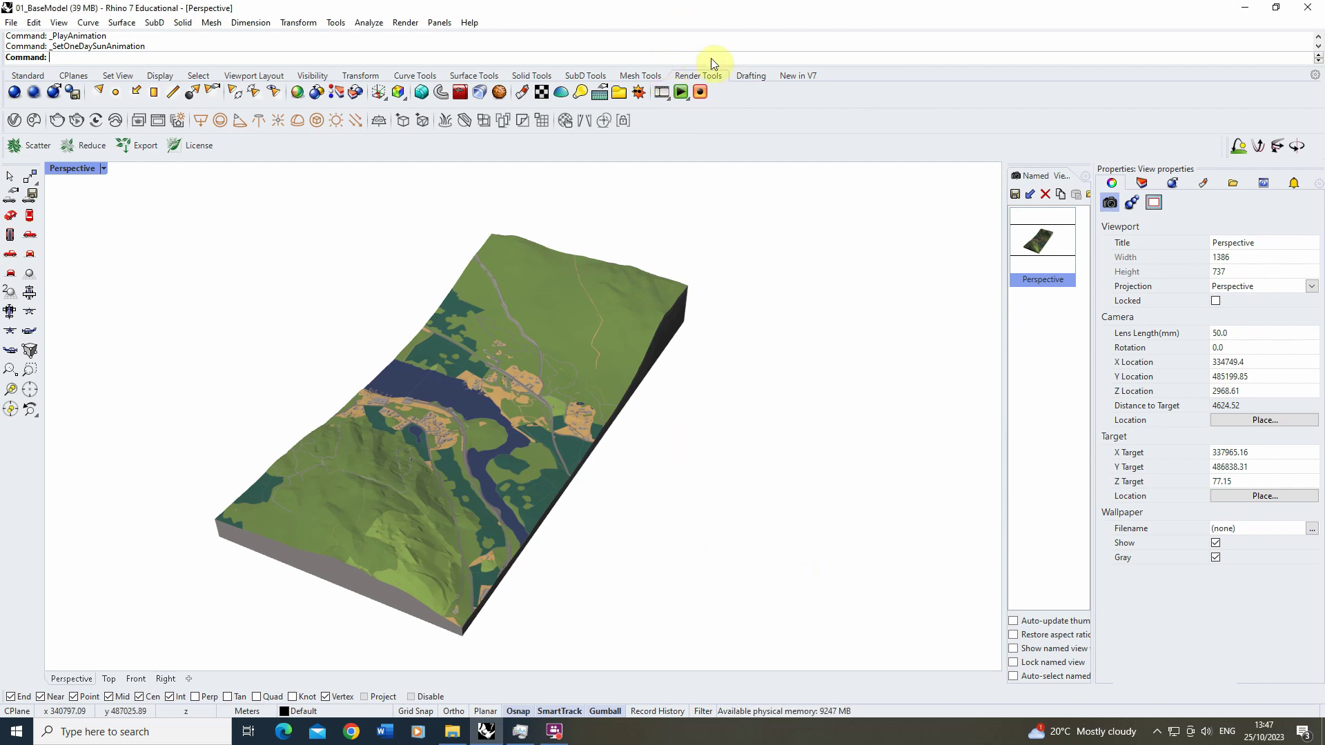
Step: Rerun Record Animation with Sunpath as the target folder and start recording
click(699, 93)
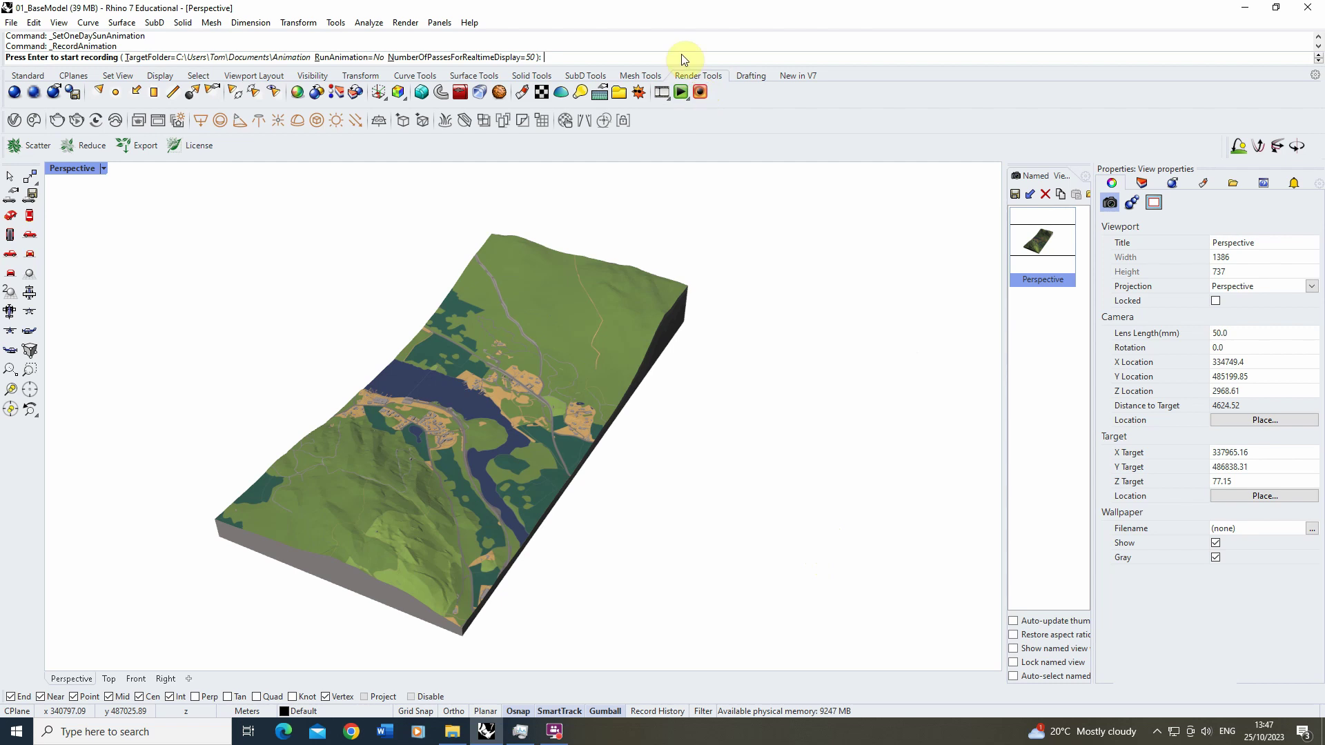
click(263, 59)
click(628, 490)
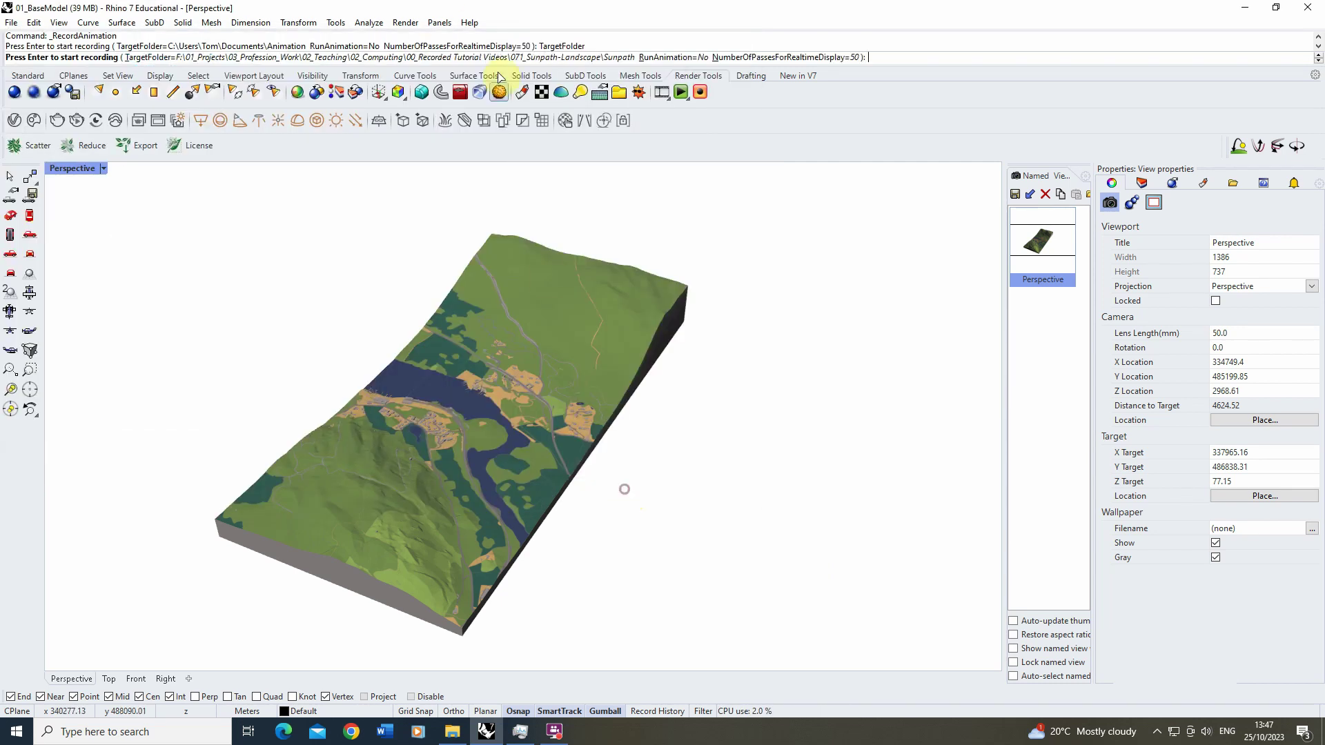
key(Return)
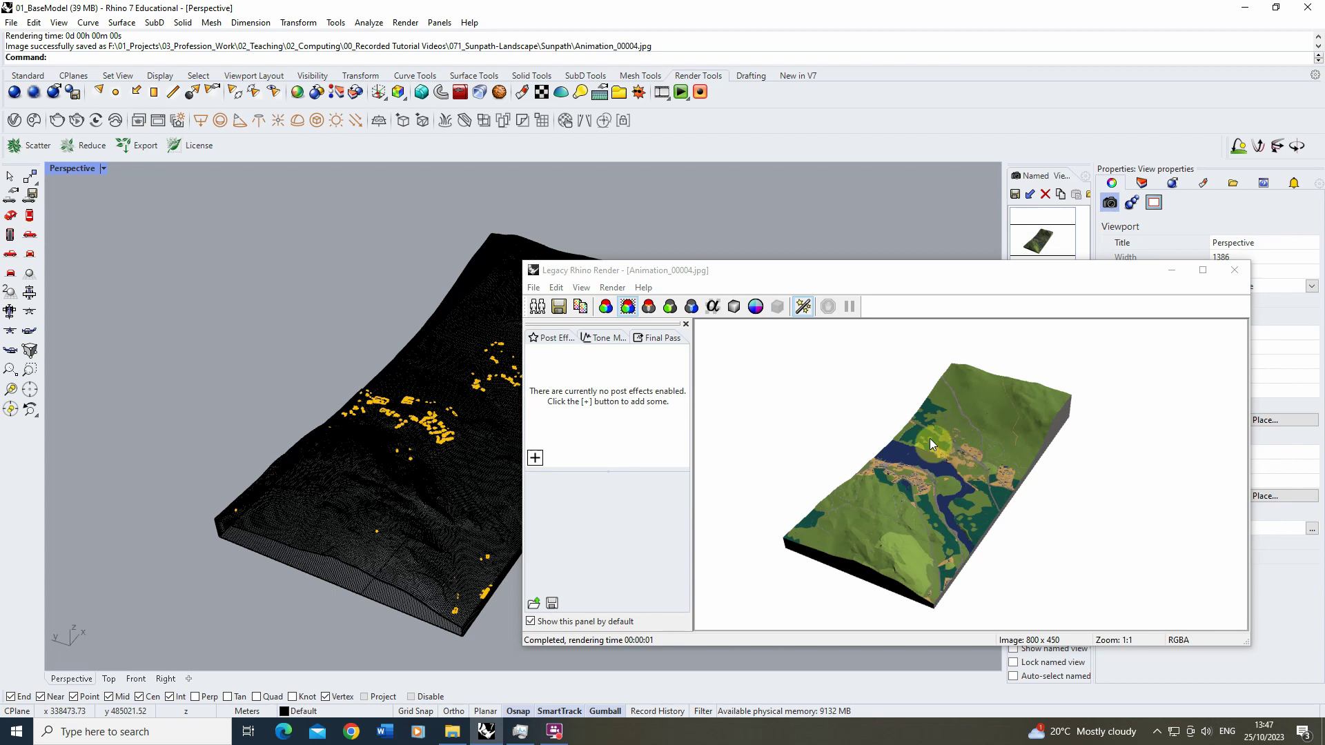
Step: Open the Sunpath folder and preview the first frame, Animation_00000, full size
click(456, 738)
double_click(542, 210)
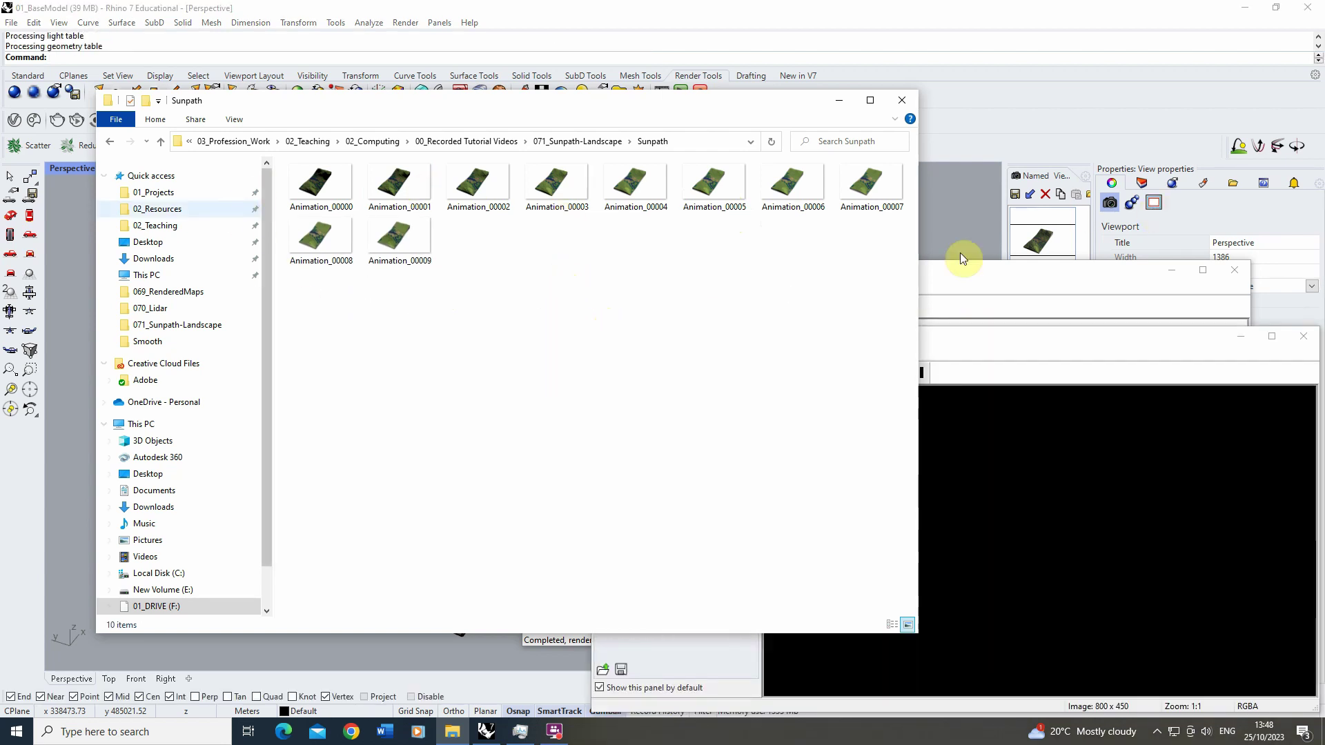
click(334, 185)
double_click(333, 184)
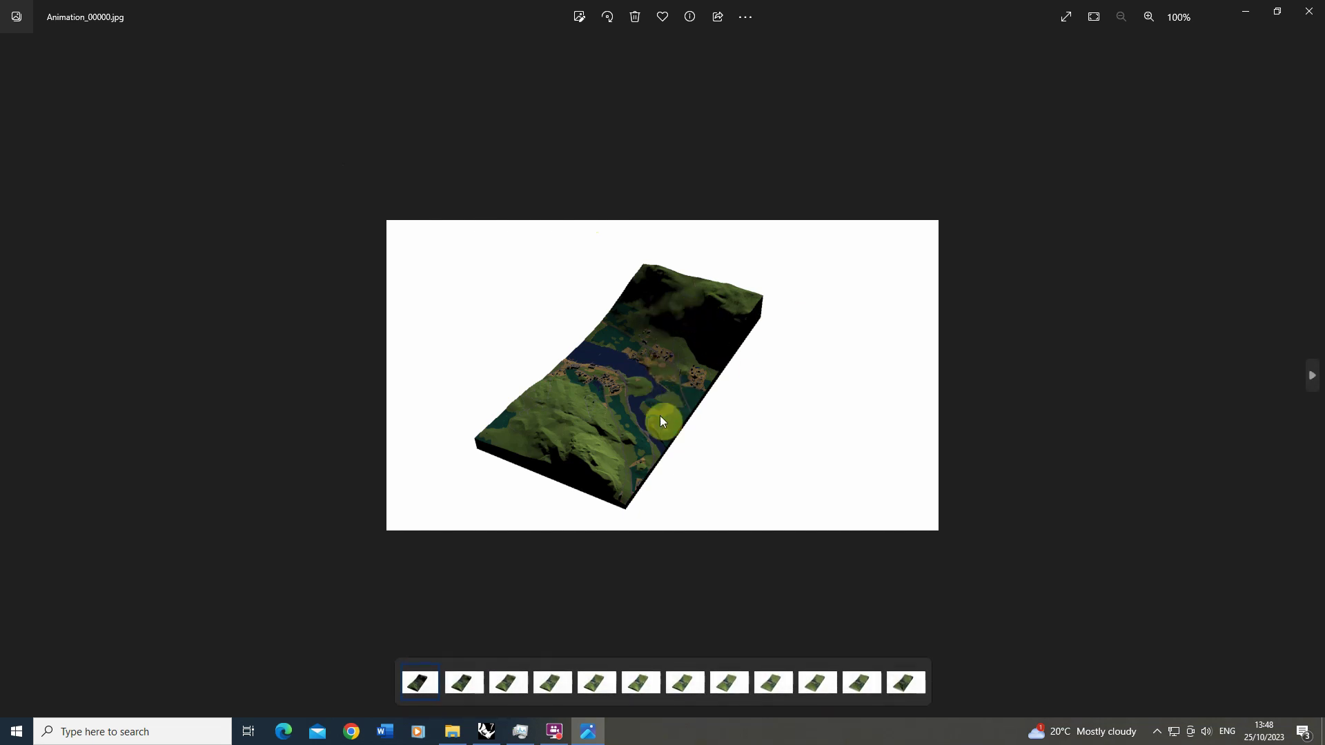
click(1309, 11)
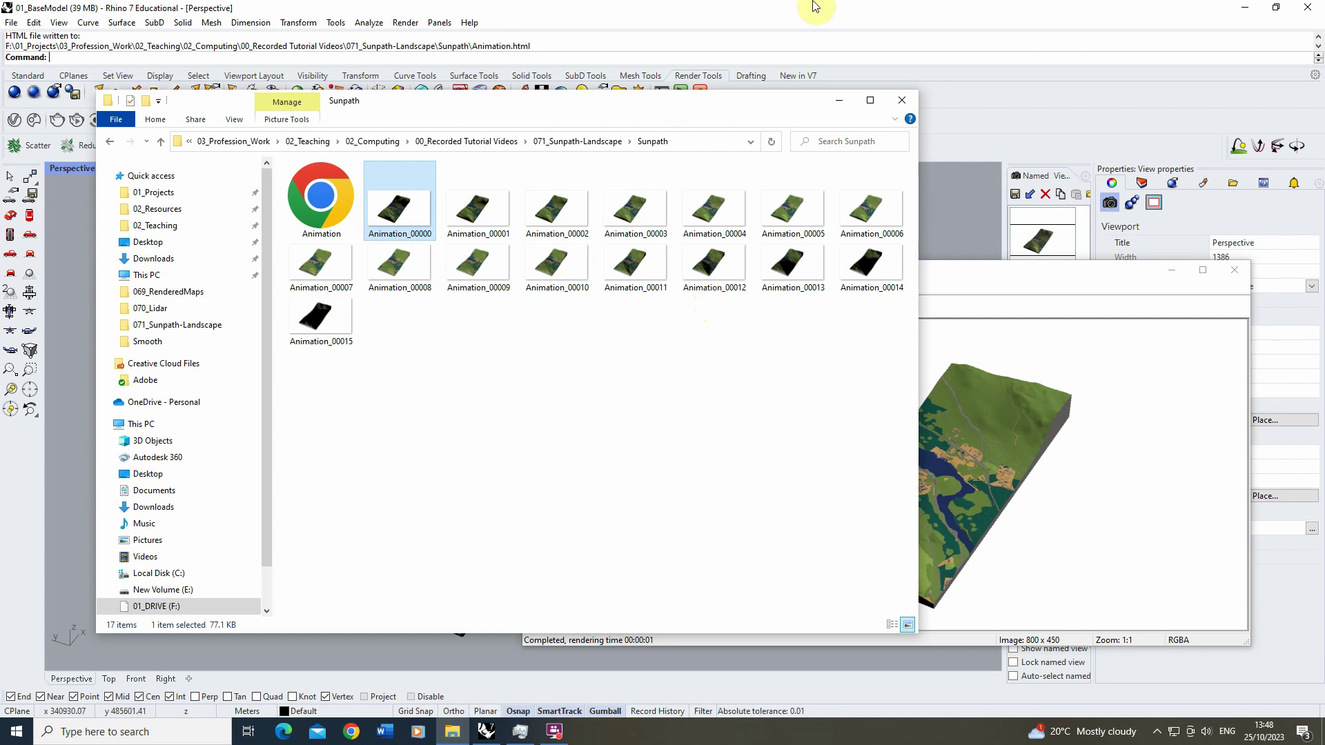
Step: Delete all the files in the Sunpath folder and minimize the folder window
drag(878, 418, 285, 166)
key(Delete)
click(734, 376)
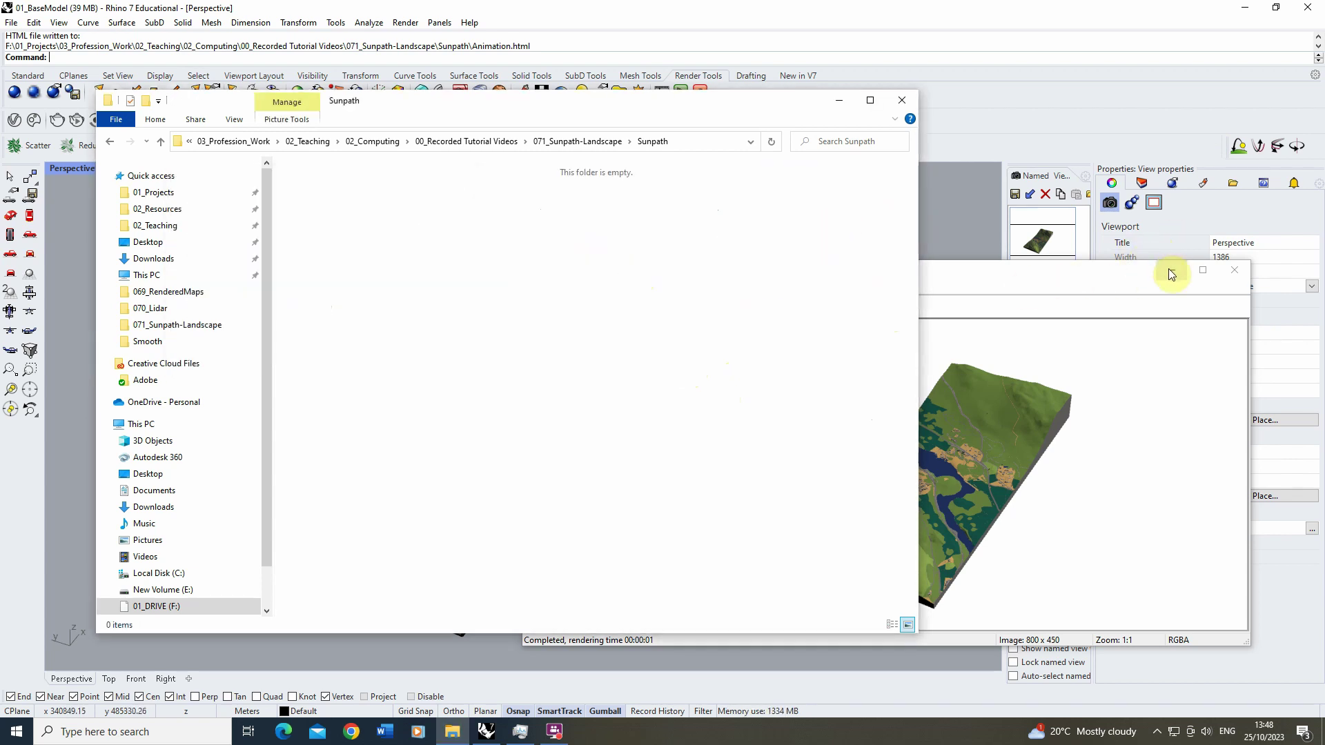
click(839, 100)
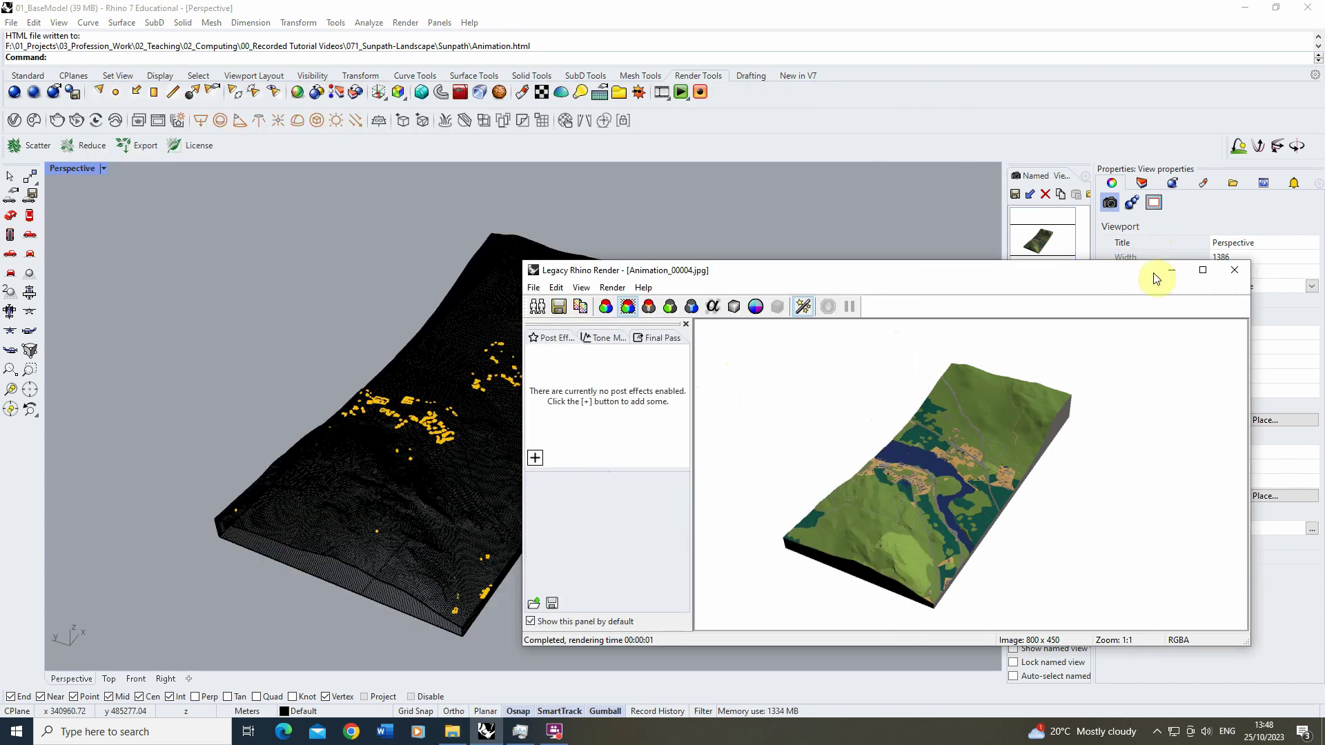
Step: Minimize the render window and switch the Perspective viewport to Rendered display
click(1171, 270)
right_drag(518, 383, 516, 387)
scroll(473, 420, down, 3)
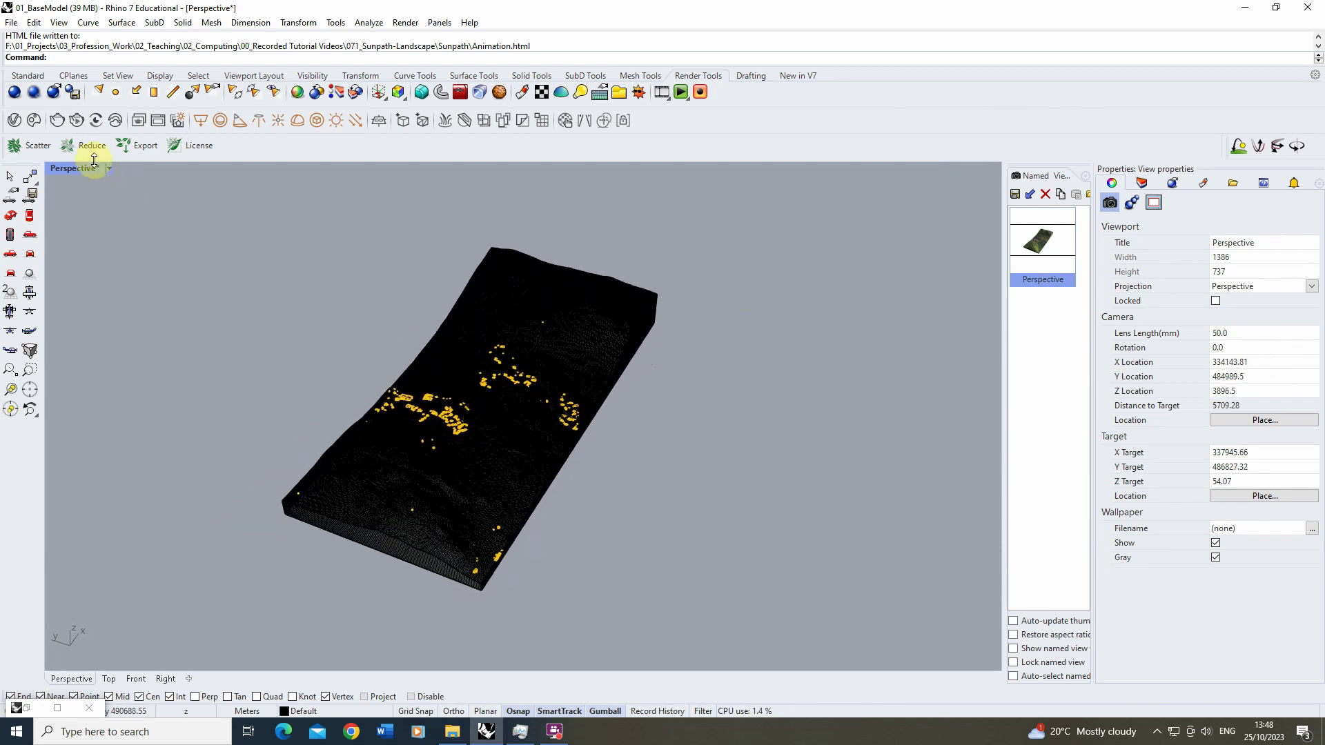
click(109, 168)
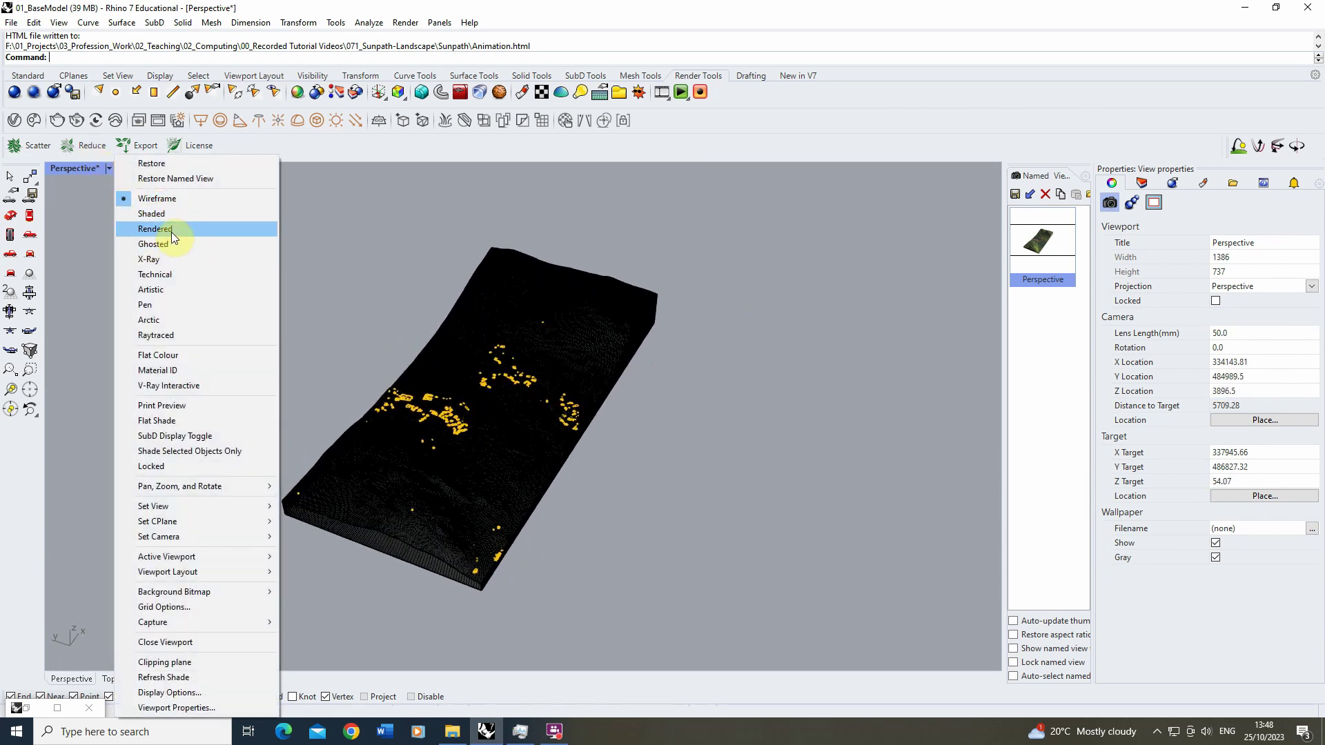
click(156, 228)
scroll(433, 390, up, 2)
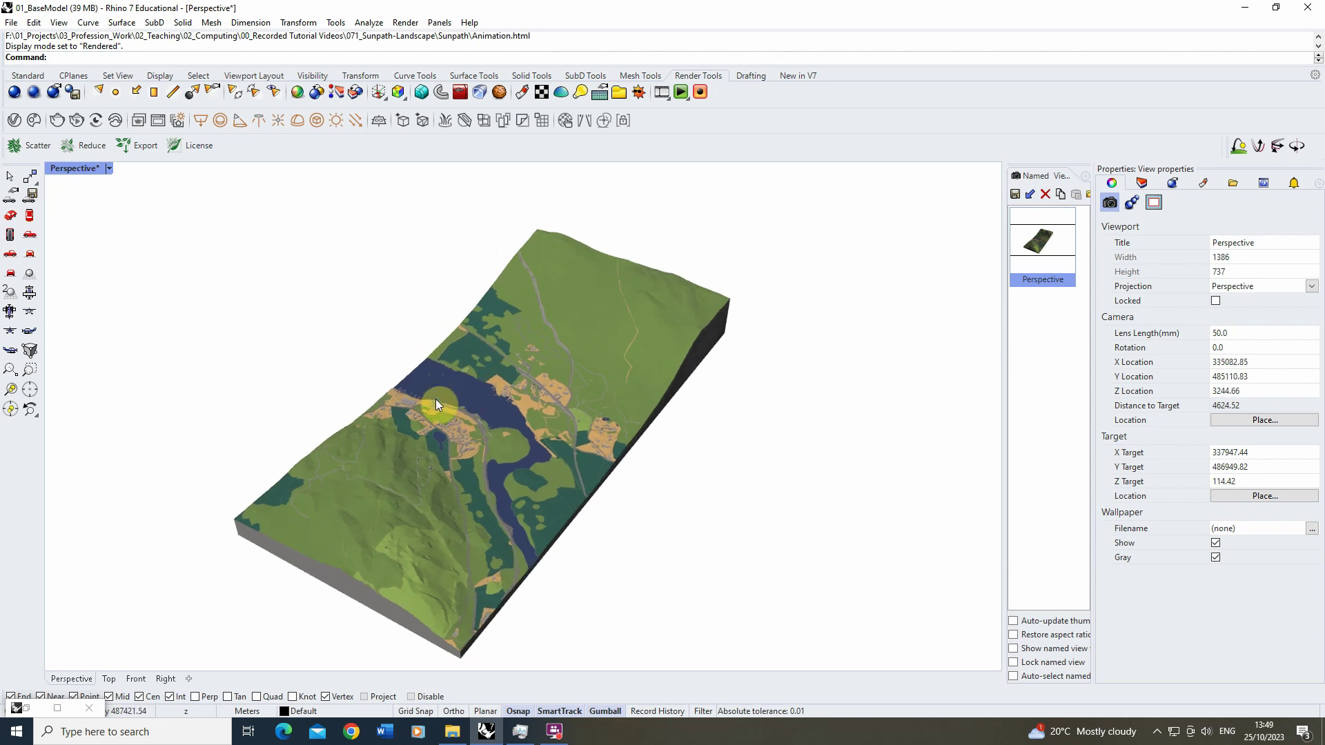
Step: Save the current camera as the Perspective named view, replacing the existing one
click(1014, 195)
click(703, 364)
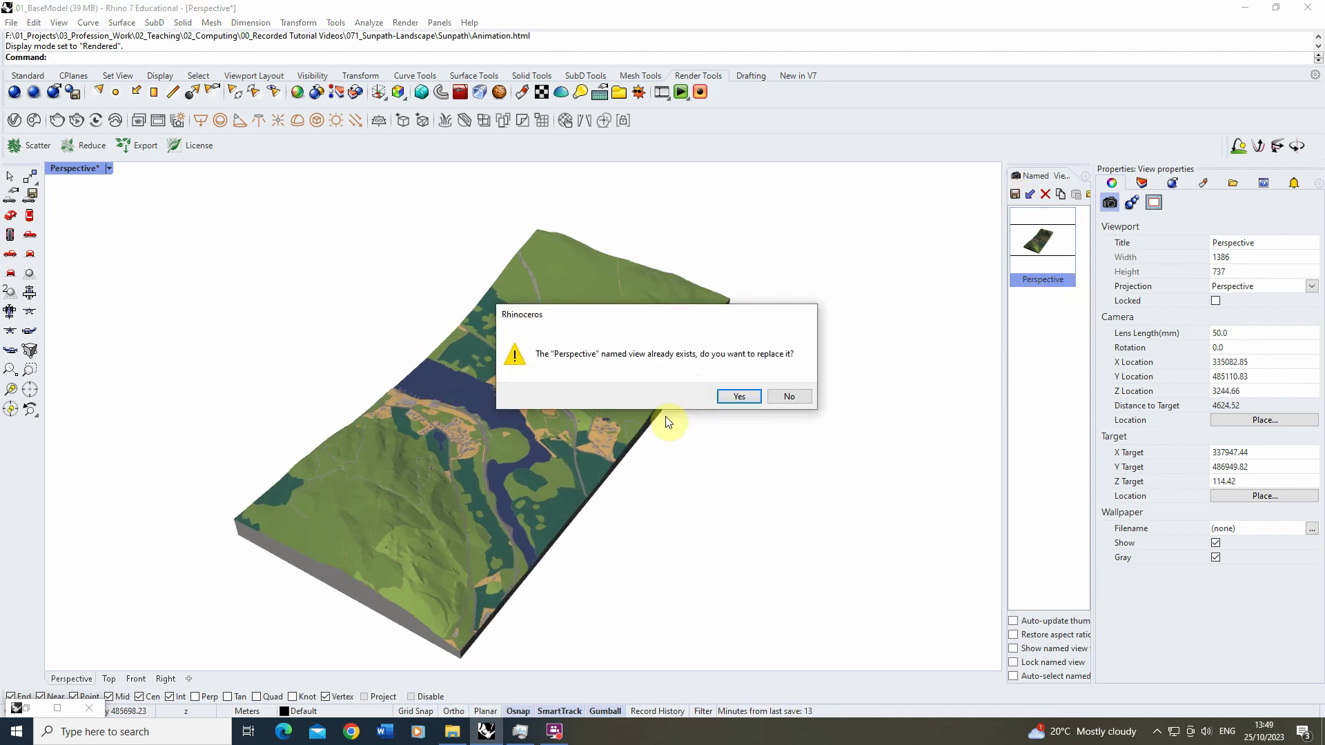
click(729, 398)
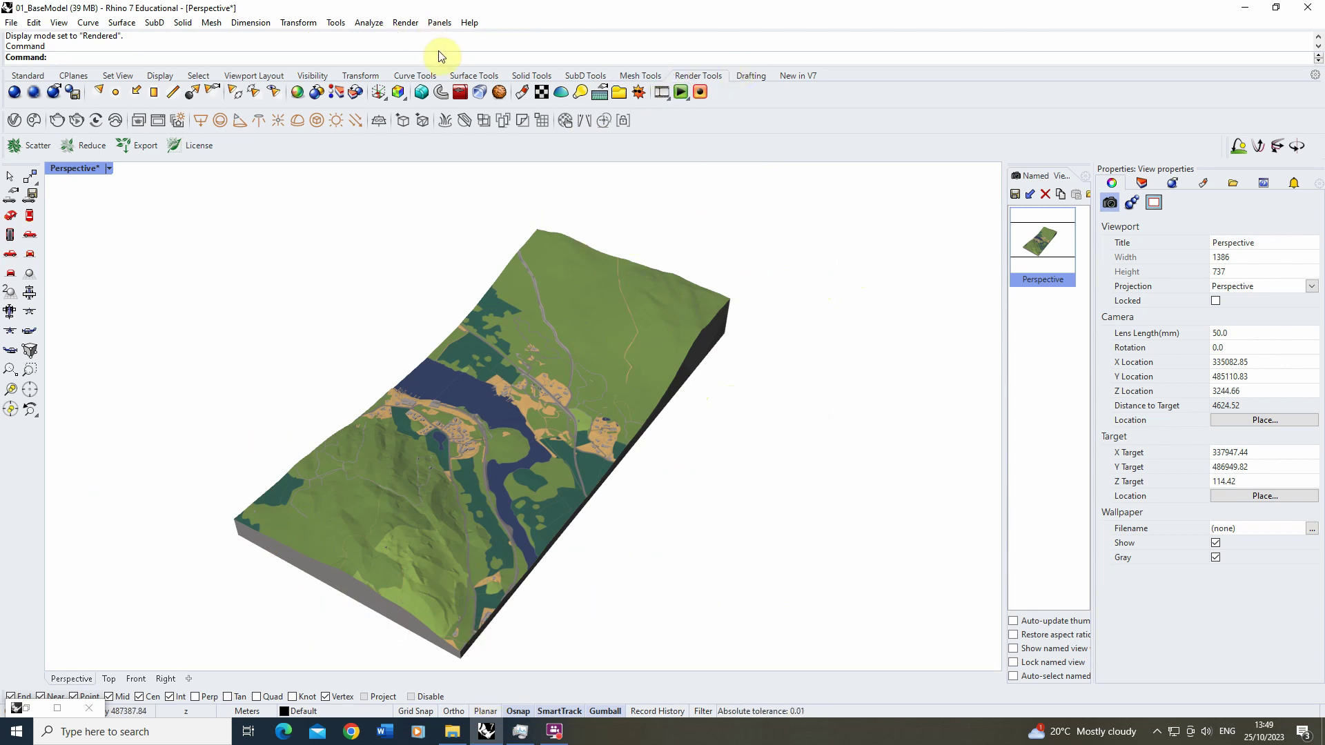
Step: Tick Skylight under Lighting in the document's Render Properties and apply it
click(409, 28)
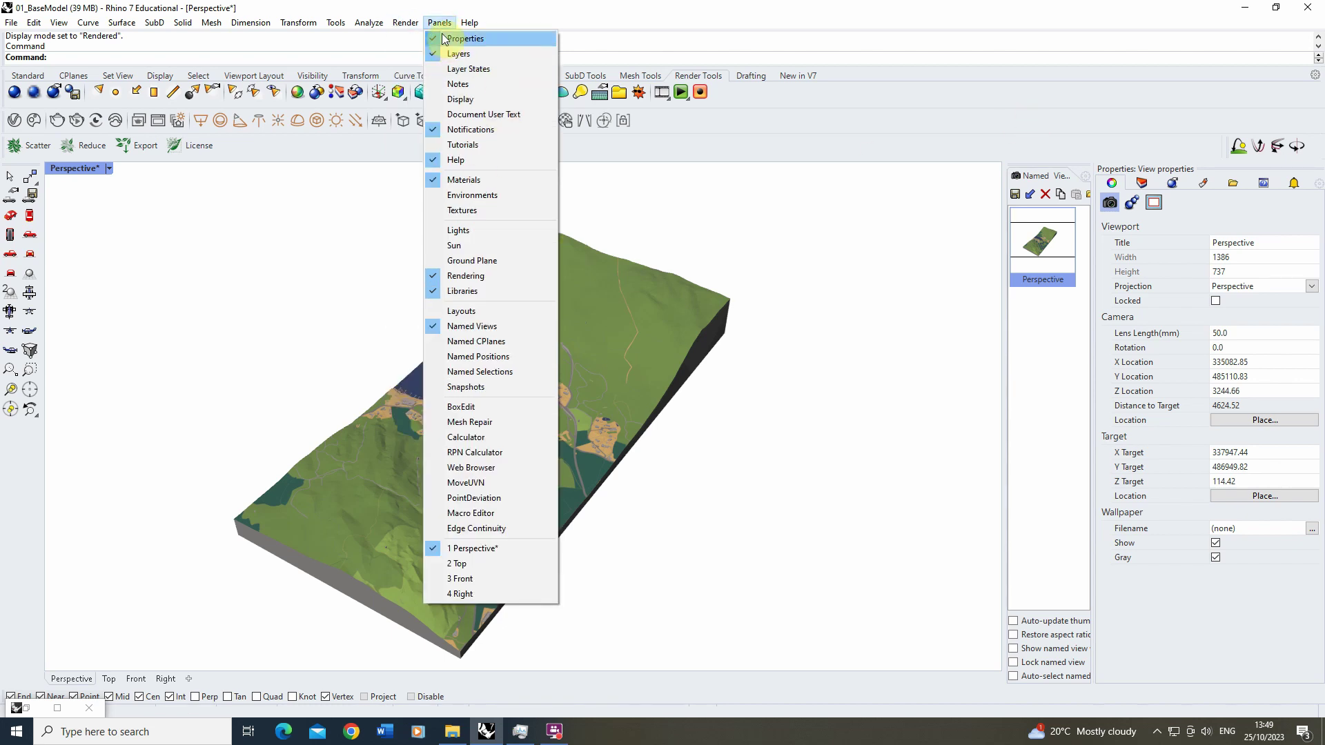
click(478, 440)
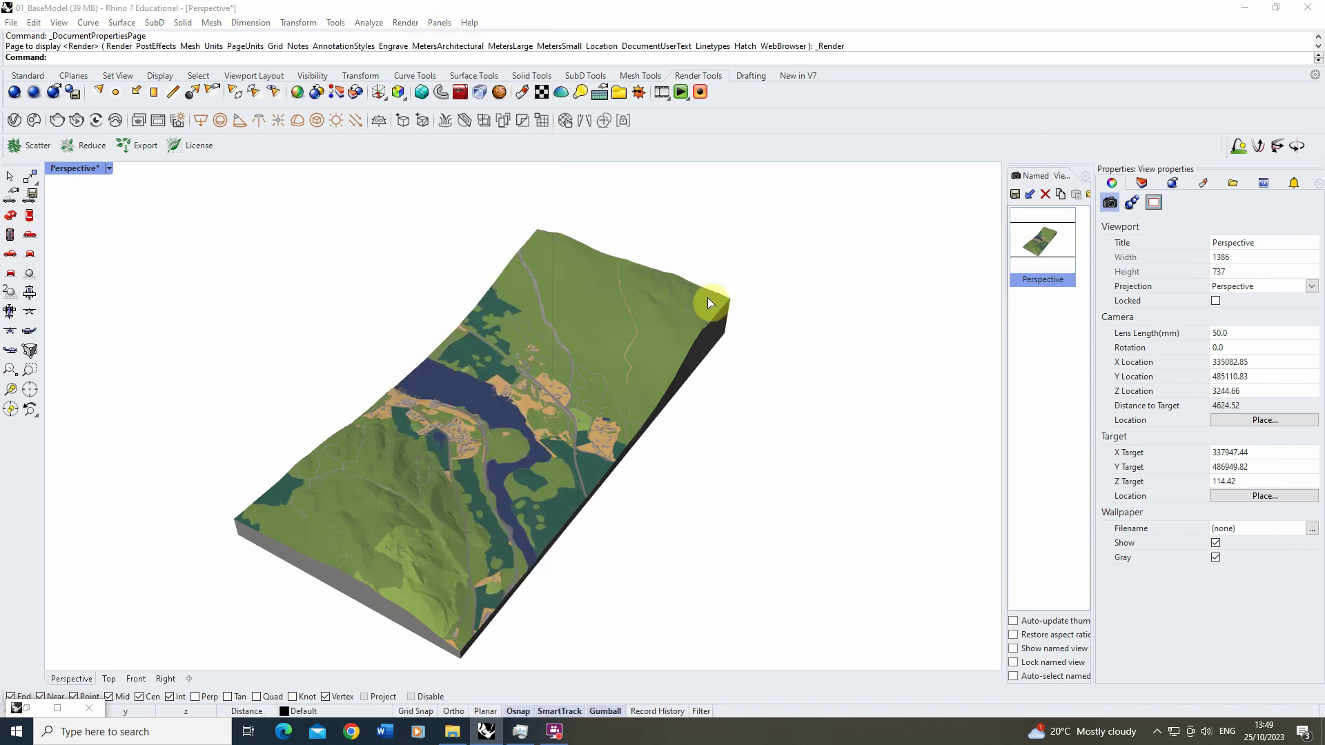
drag(808, 276, 809, 413)
click(460, 286)
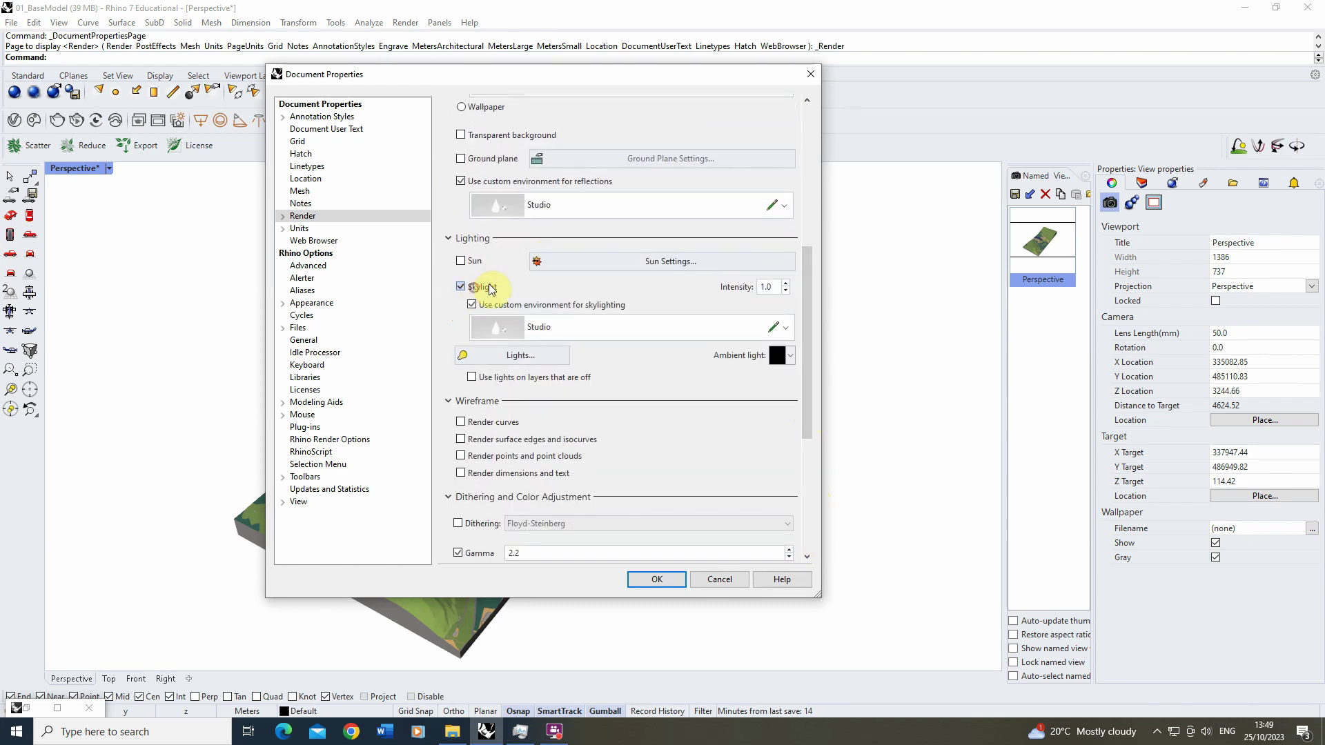
click(674, 582)
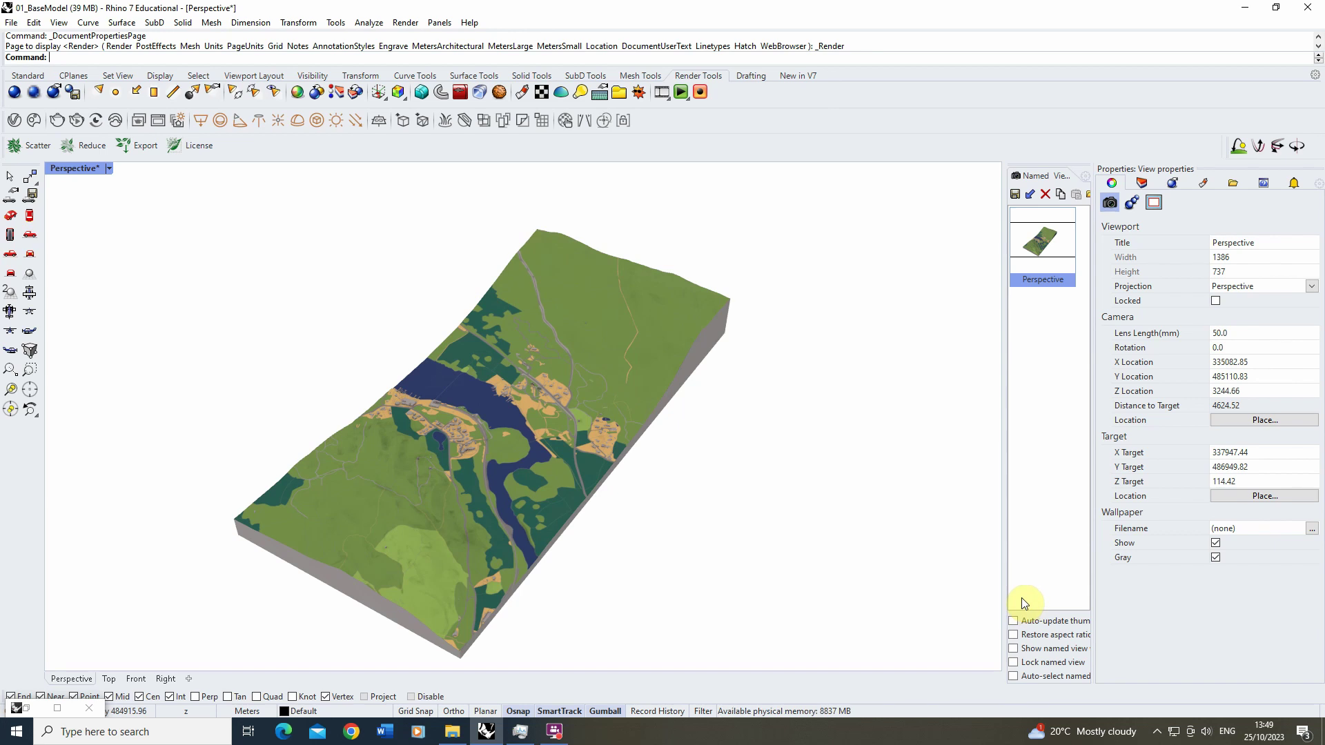
Step: Start a Capture To File of the viewport with Custom resolution selected
click(110, 169)
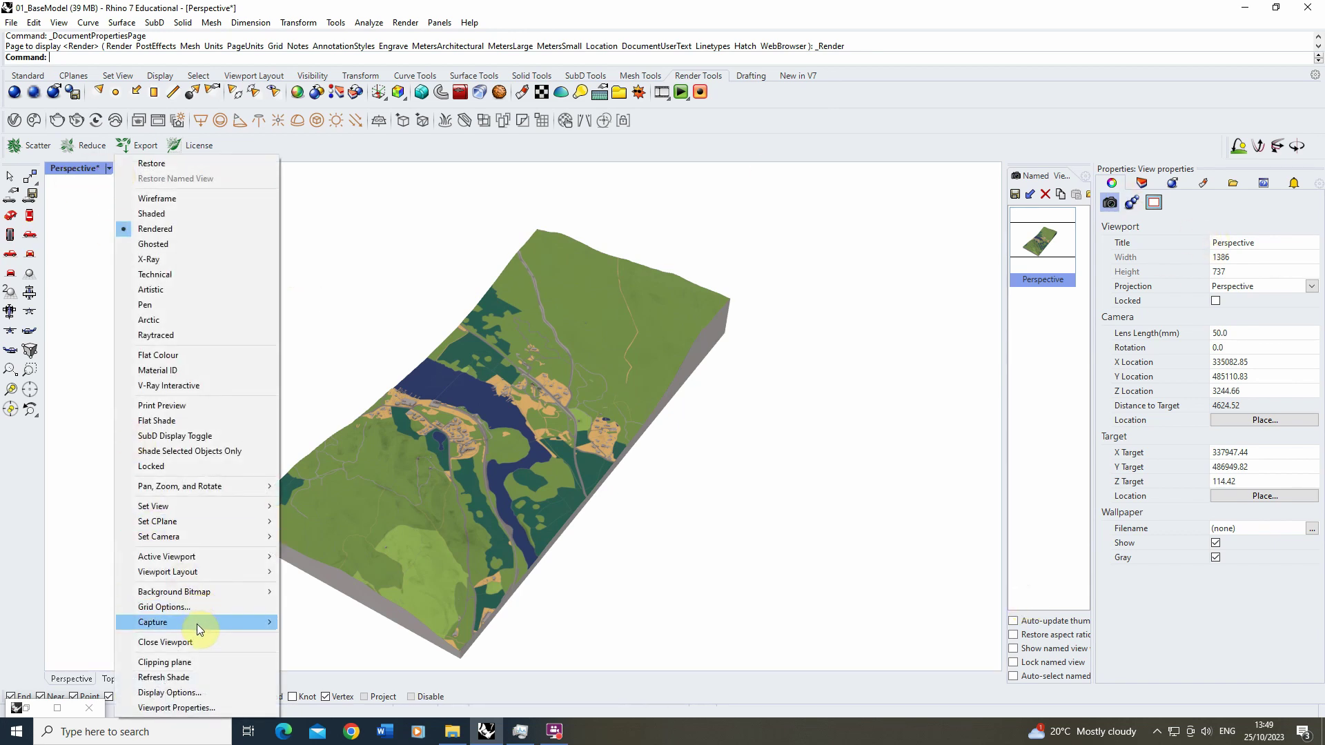
mouse_move(197, 624)
click(333, 639)
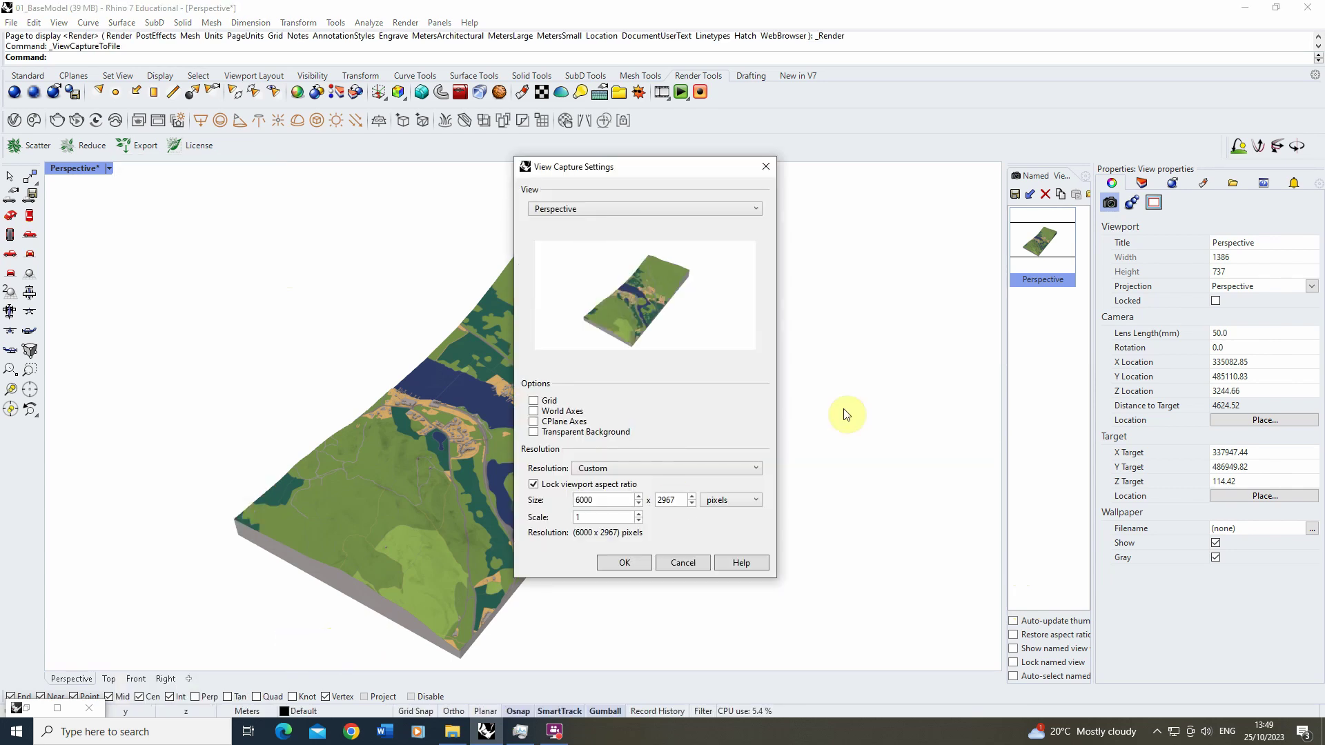
double_click(604, 498)
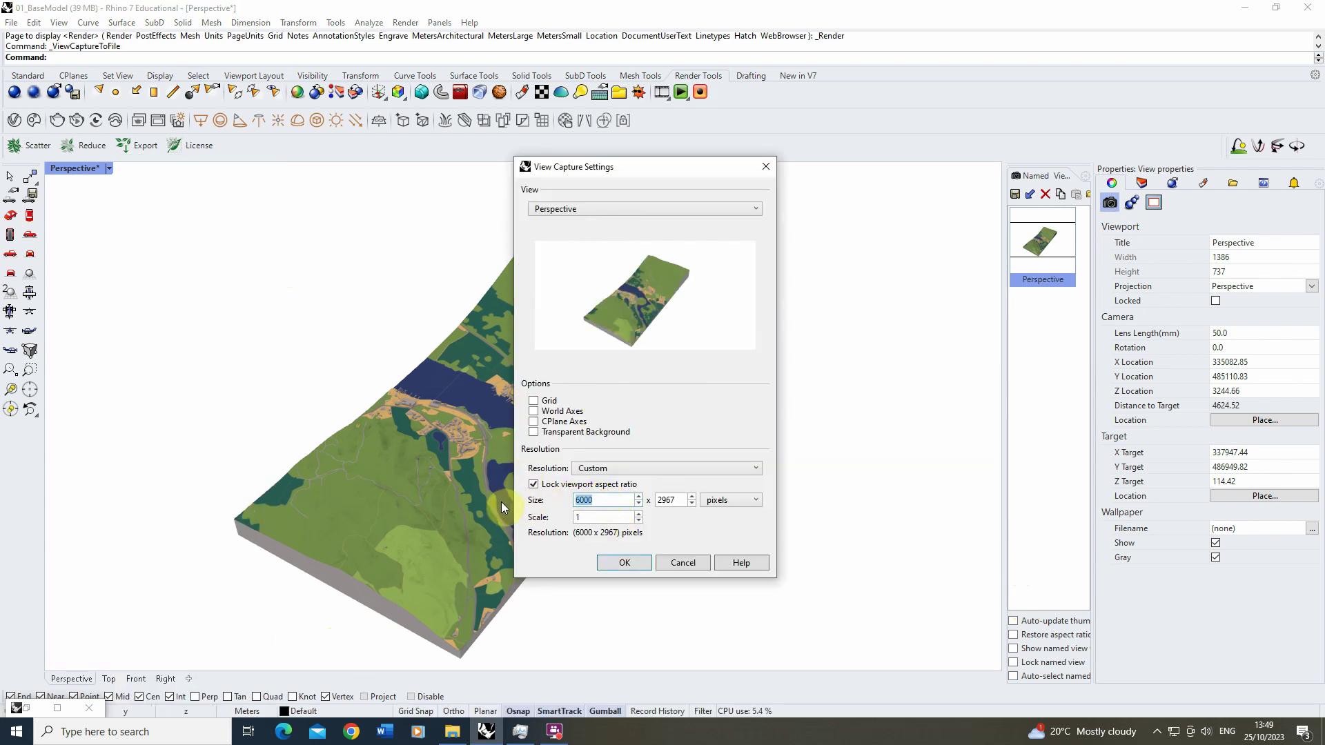
text(4000)
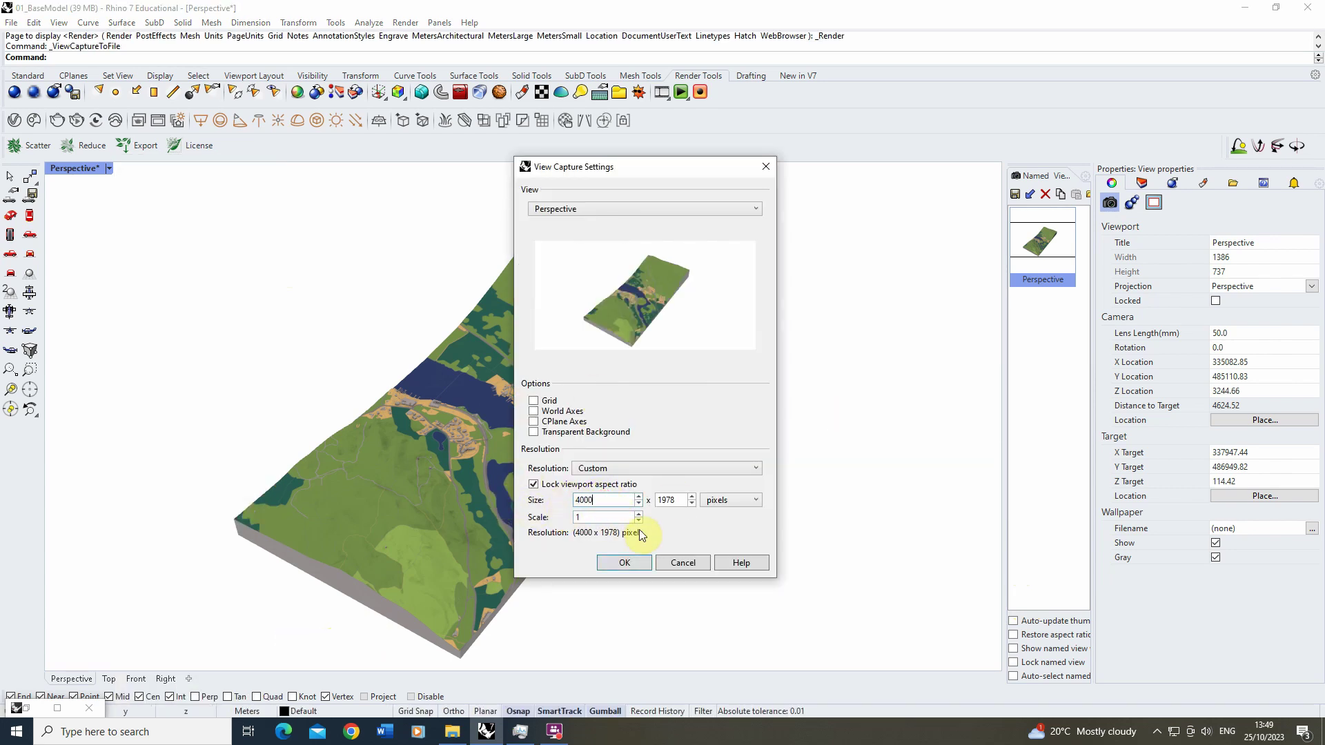
click(611, 472)
click(609, 483)
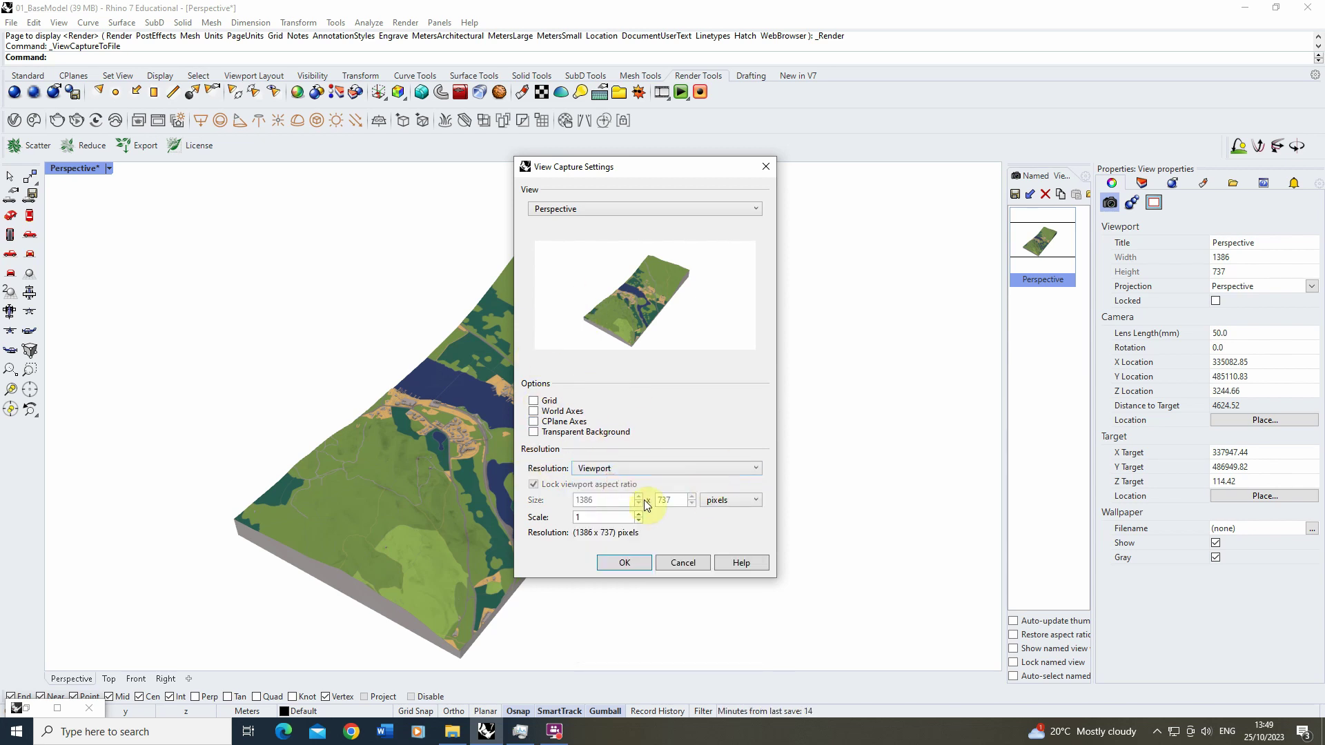
click(613, 471)
click(595, 496)
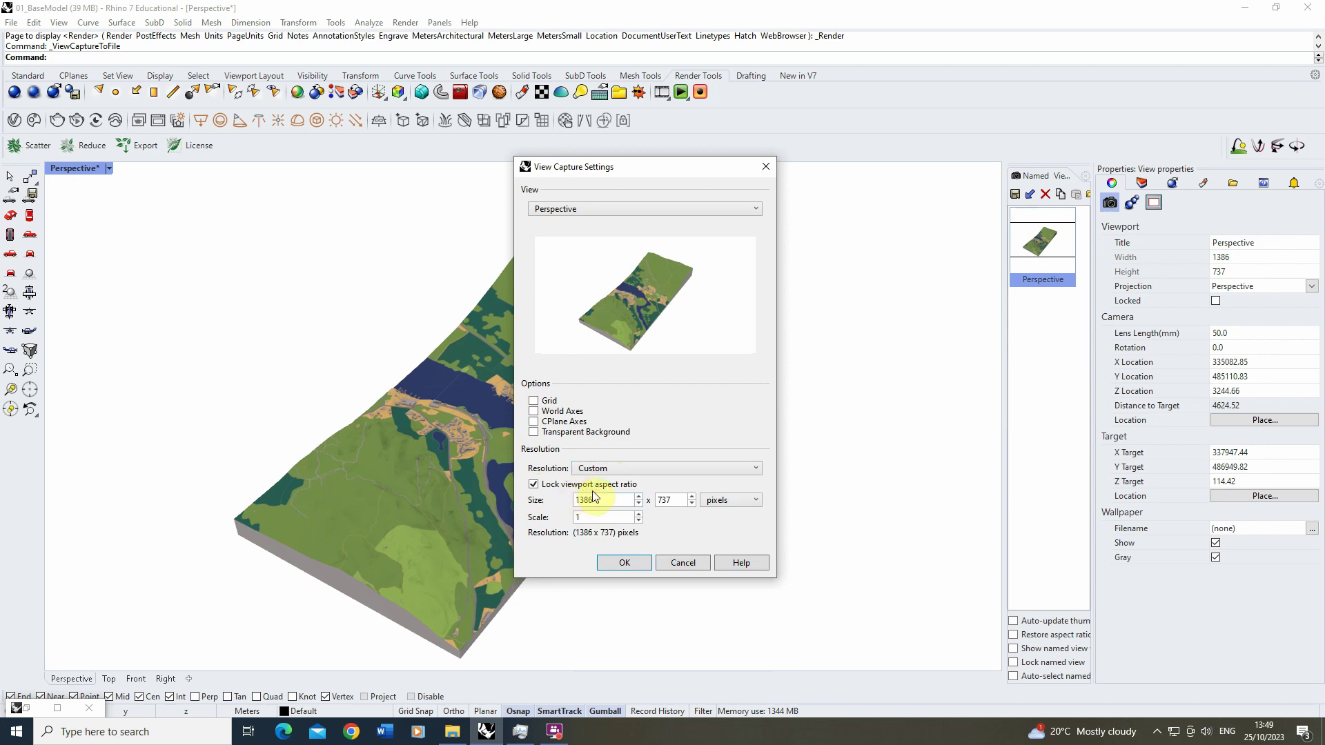
Step: Set the capture width to 400 pixels and save it as Base.jpg
double_click(592, 500)
text(4000)
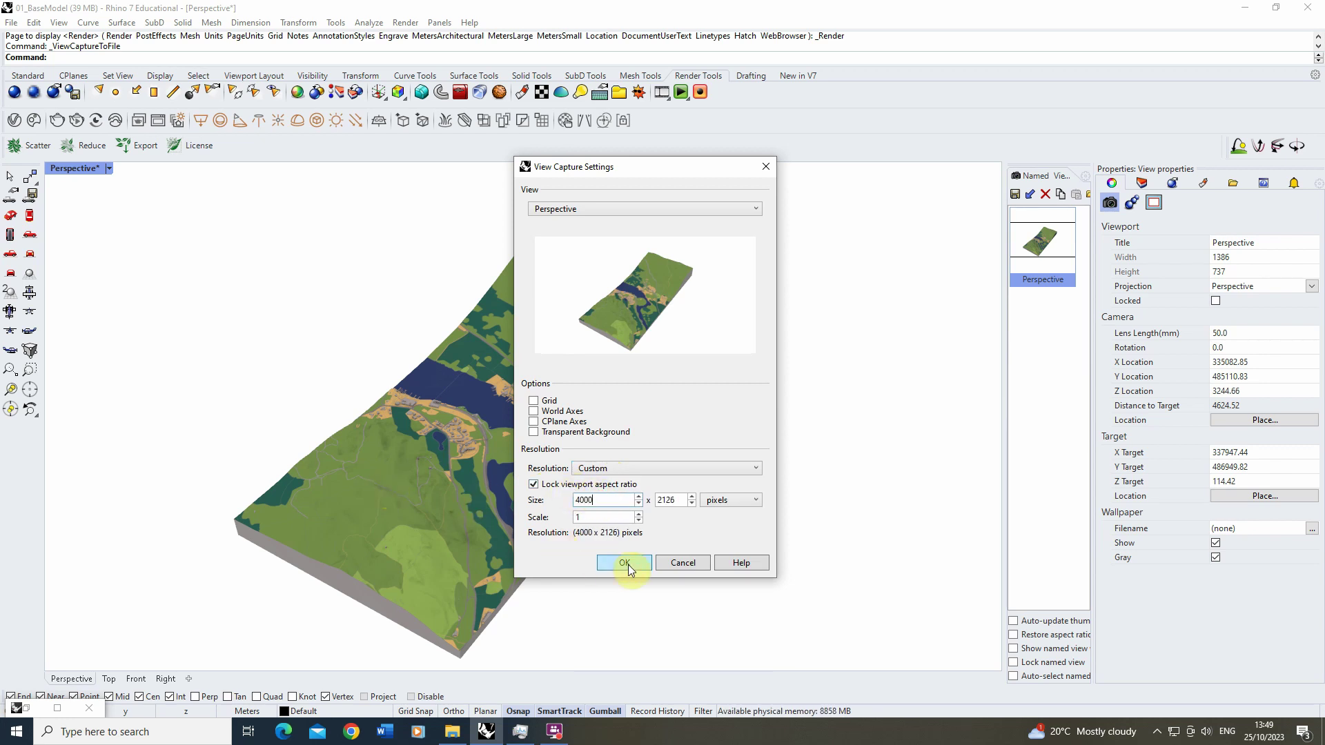
click(624, 562)
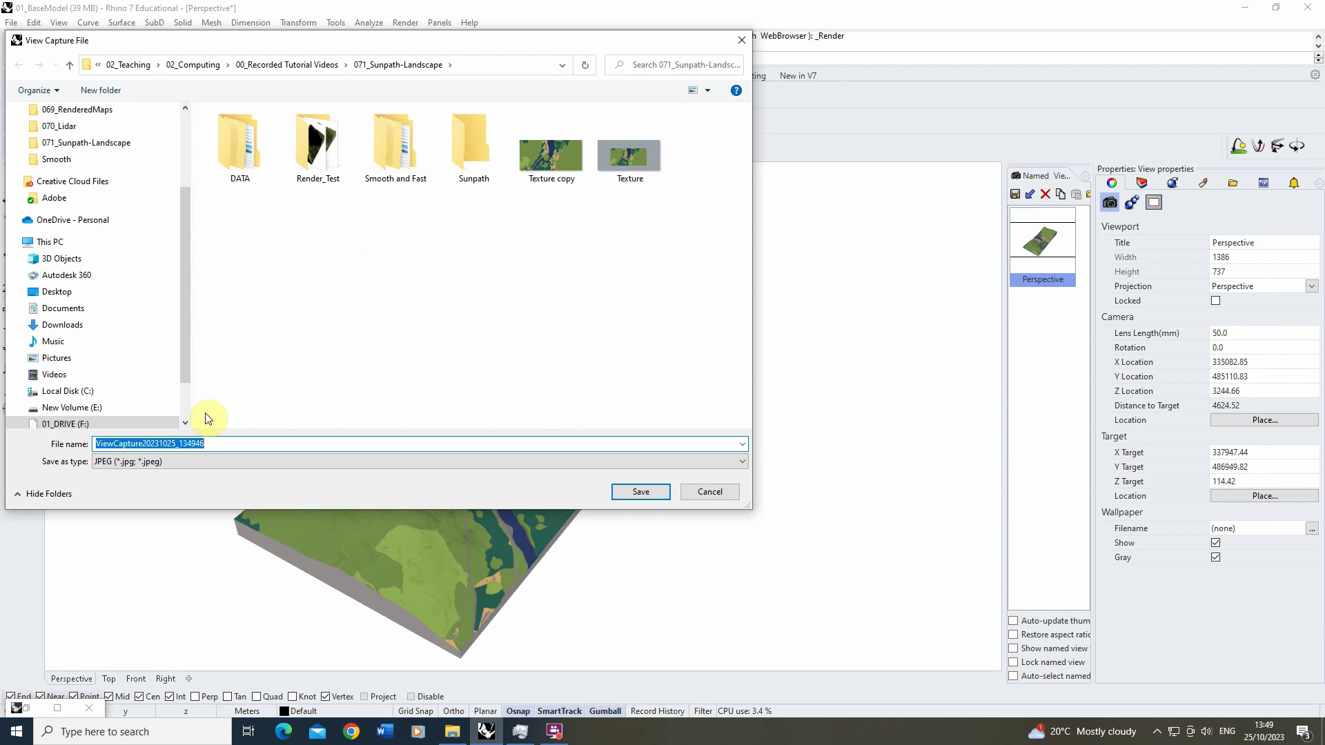
text(Base)
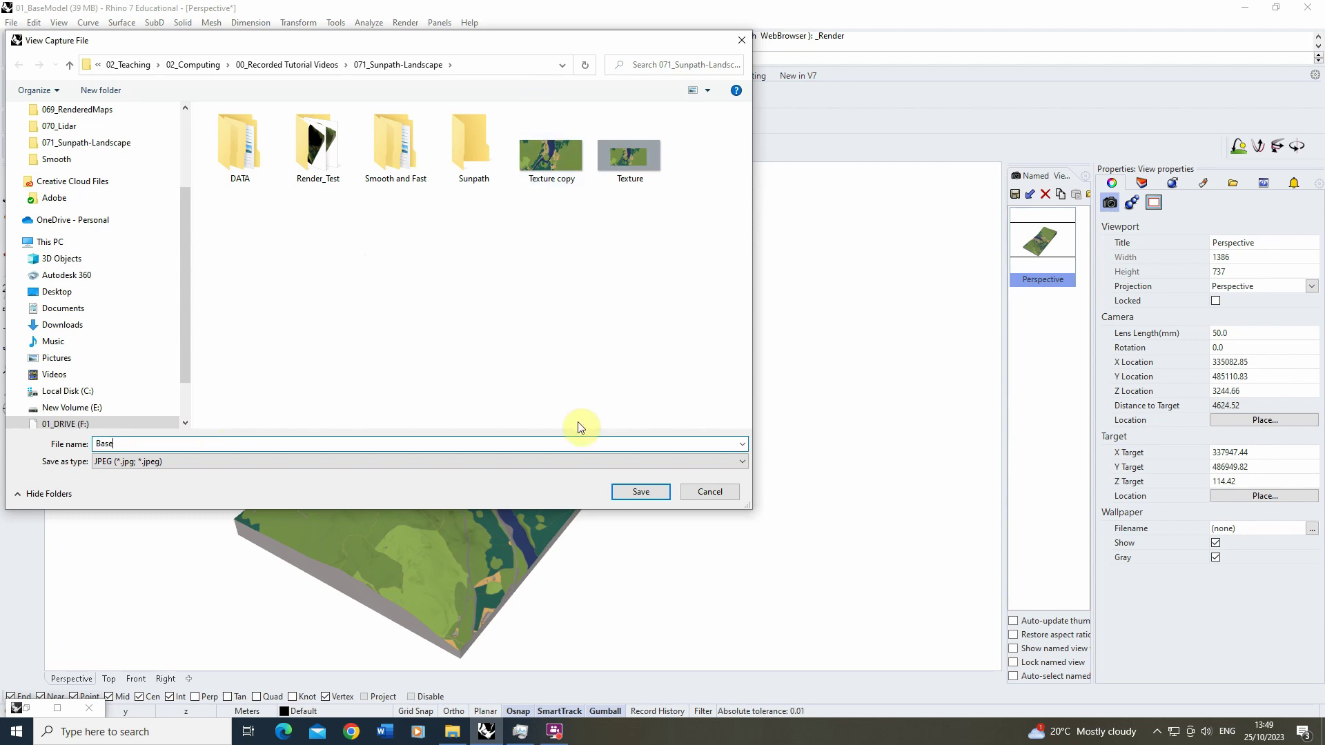
click(637, 494)
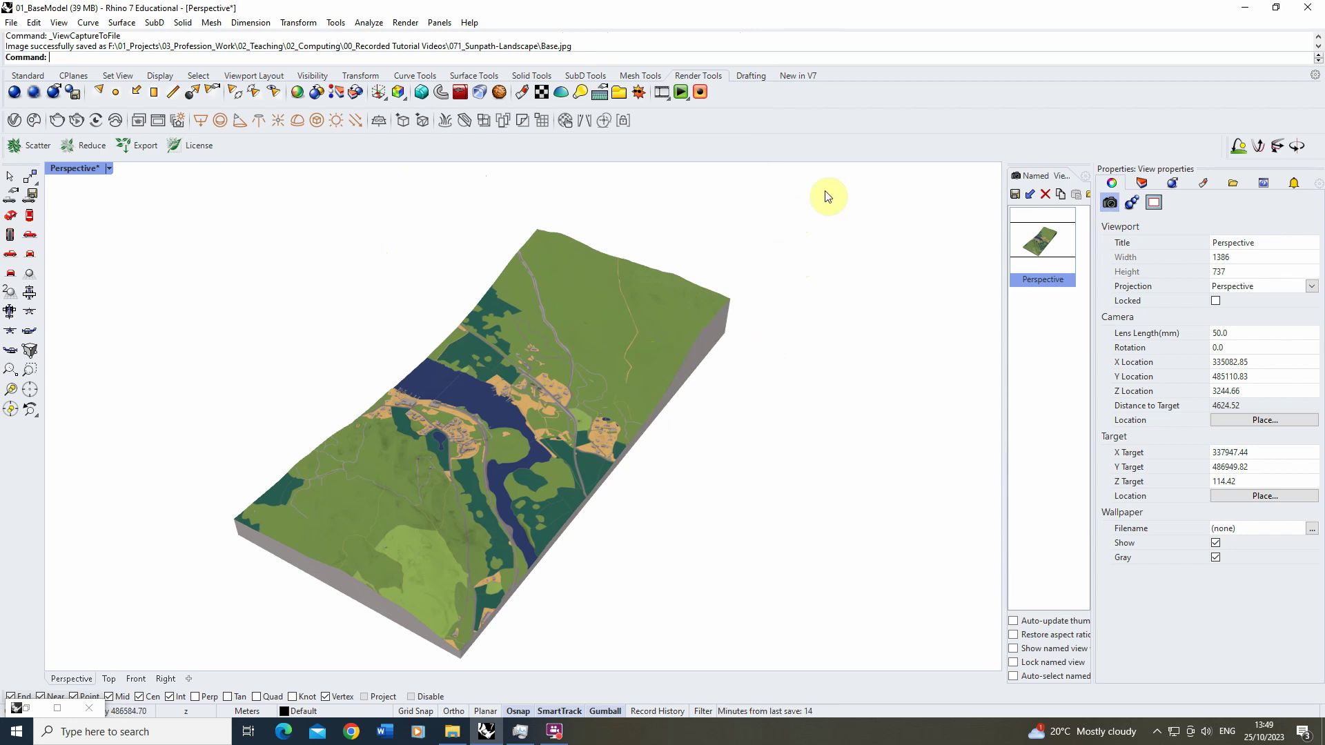
Step: Select all the terrain objects and copy them exactly in place
drag(858, 196, 186, 670)
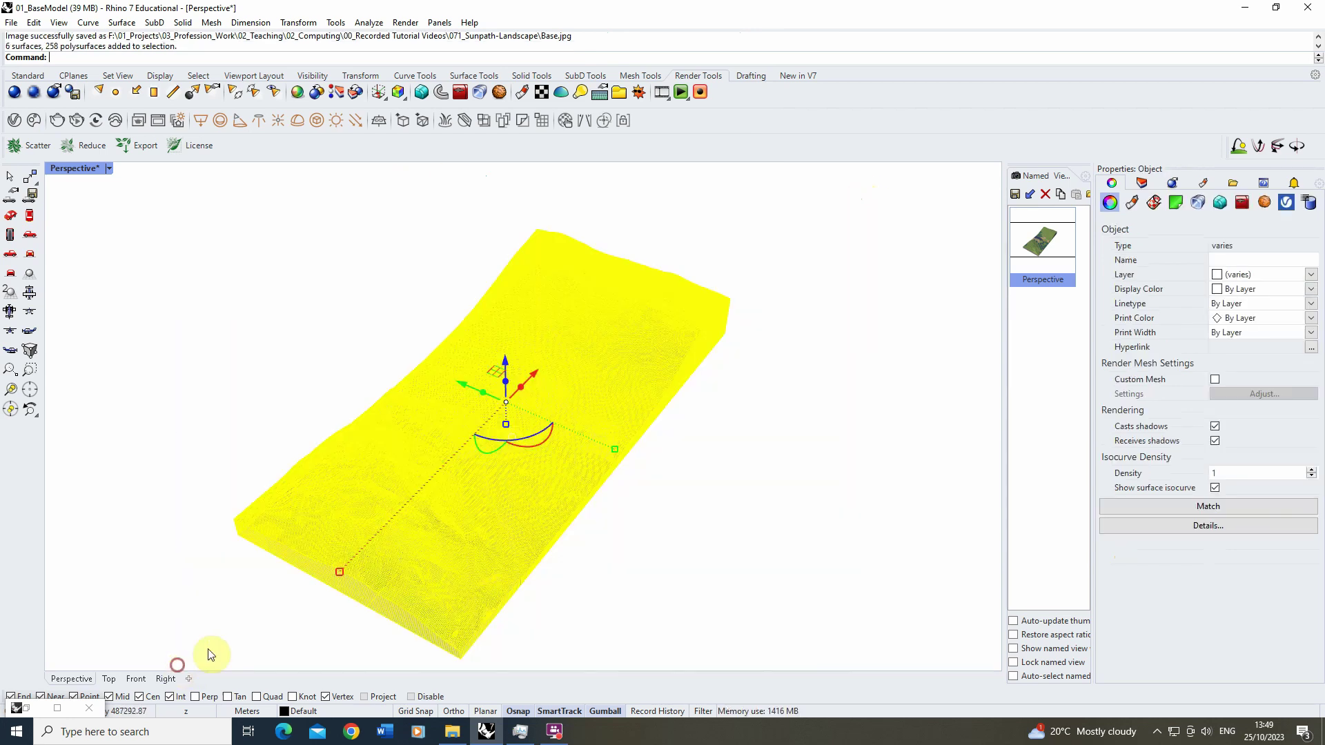
click(29, 75)
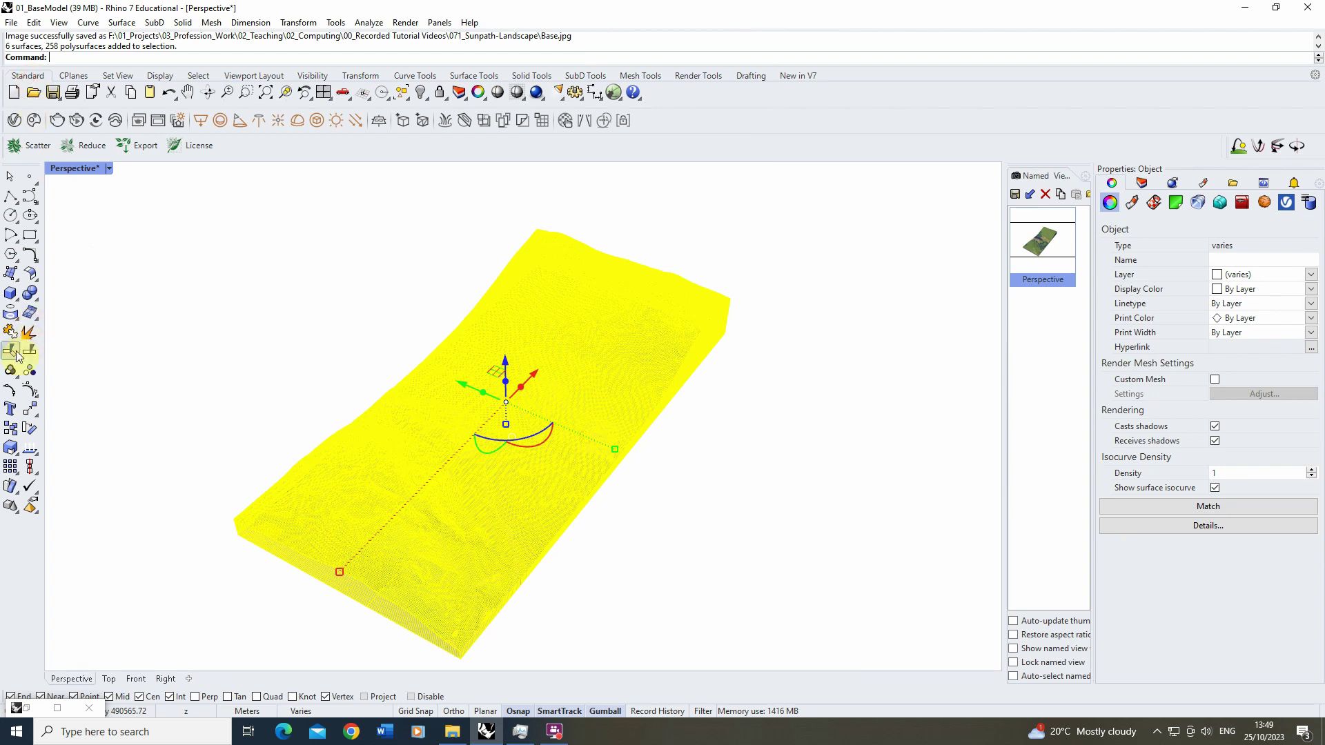
click(14, 414)
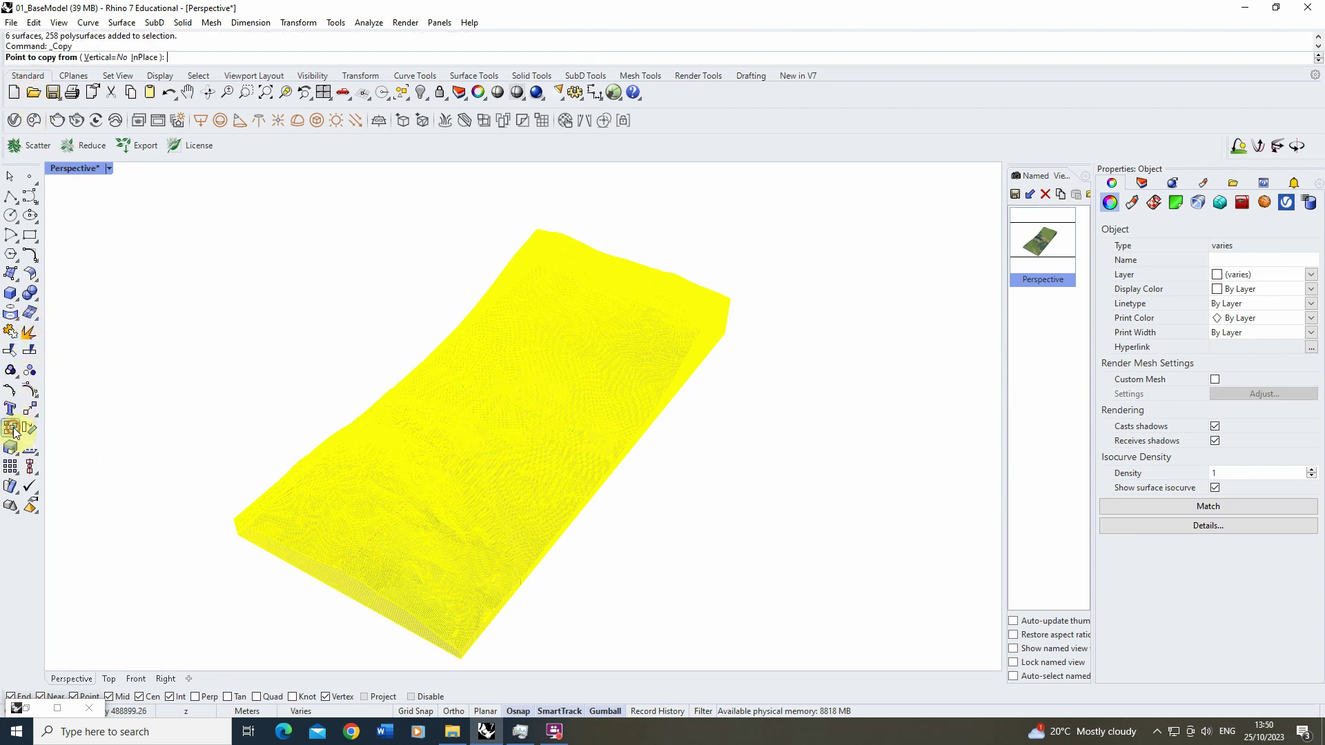
click(233, 543)
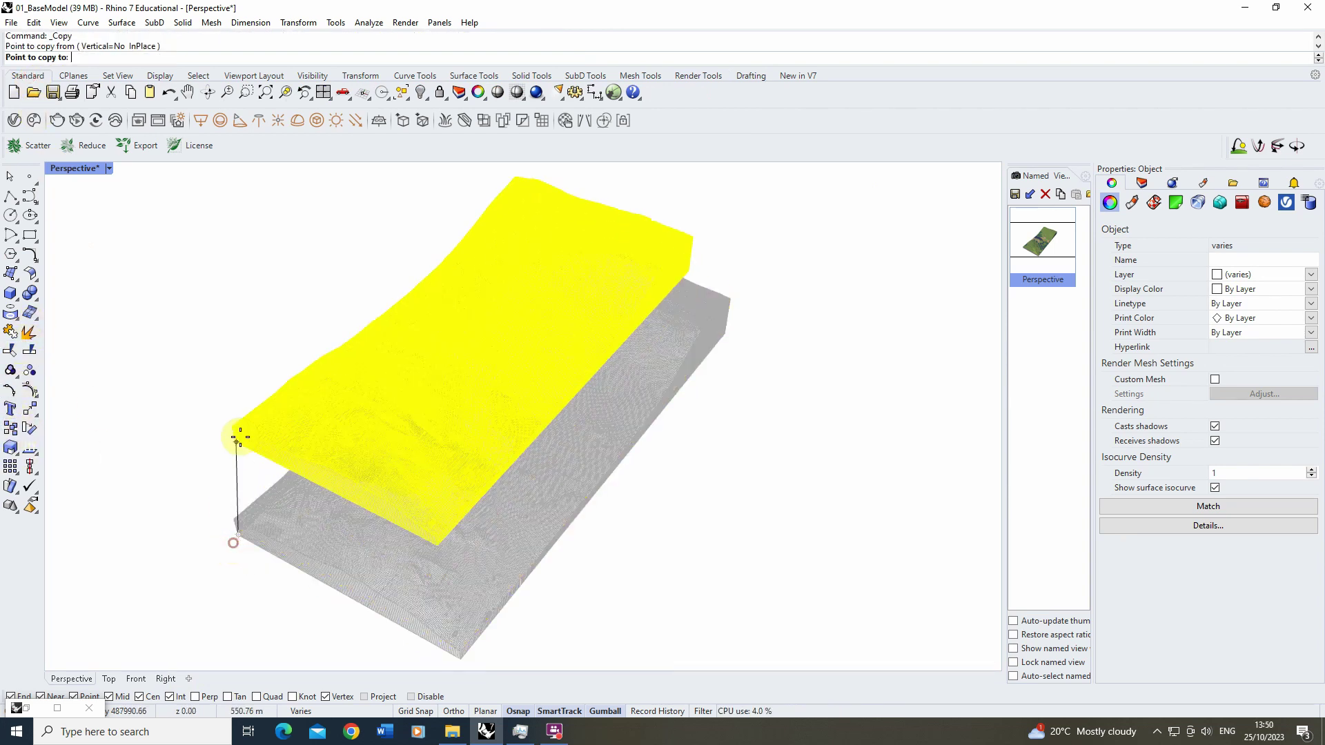
click(241, 535)
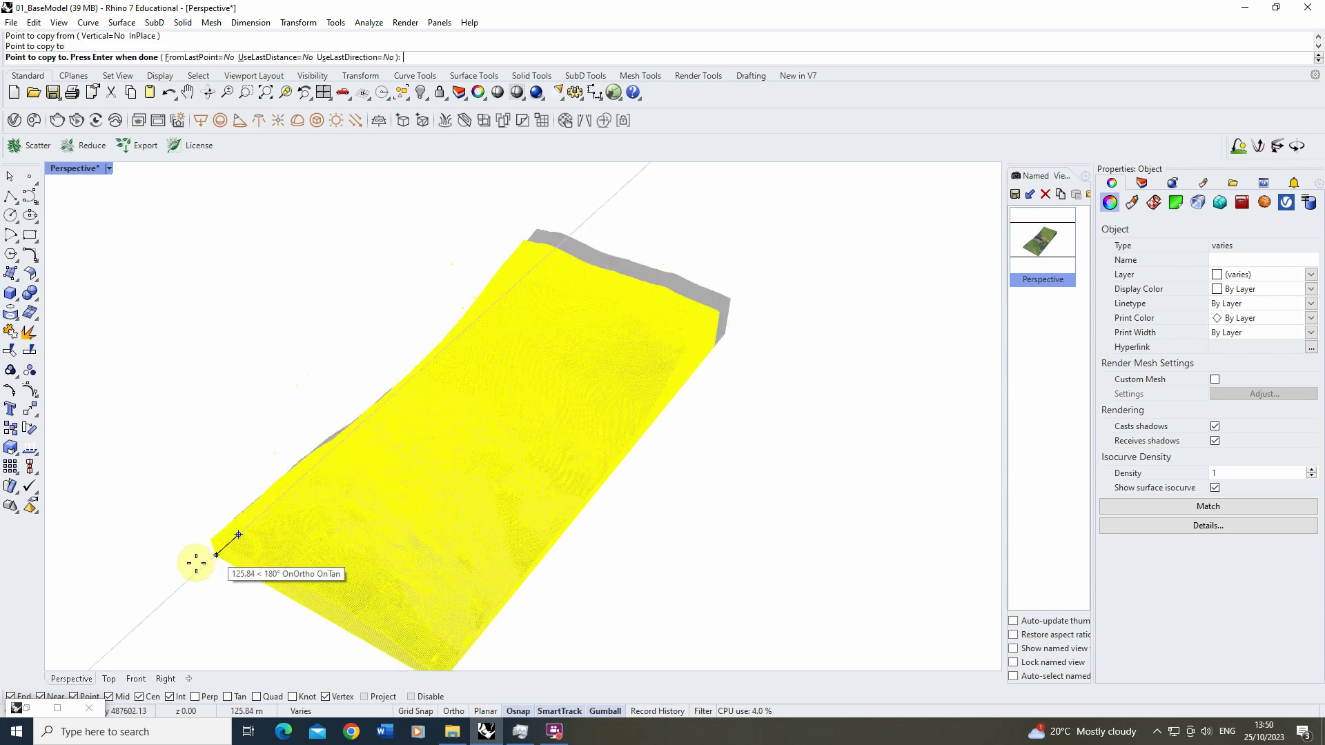
key(Return)
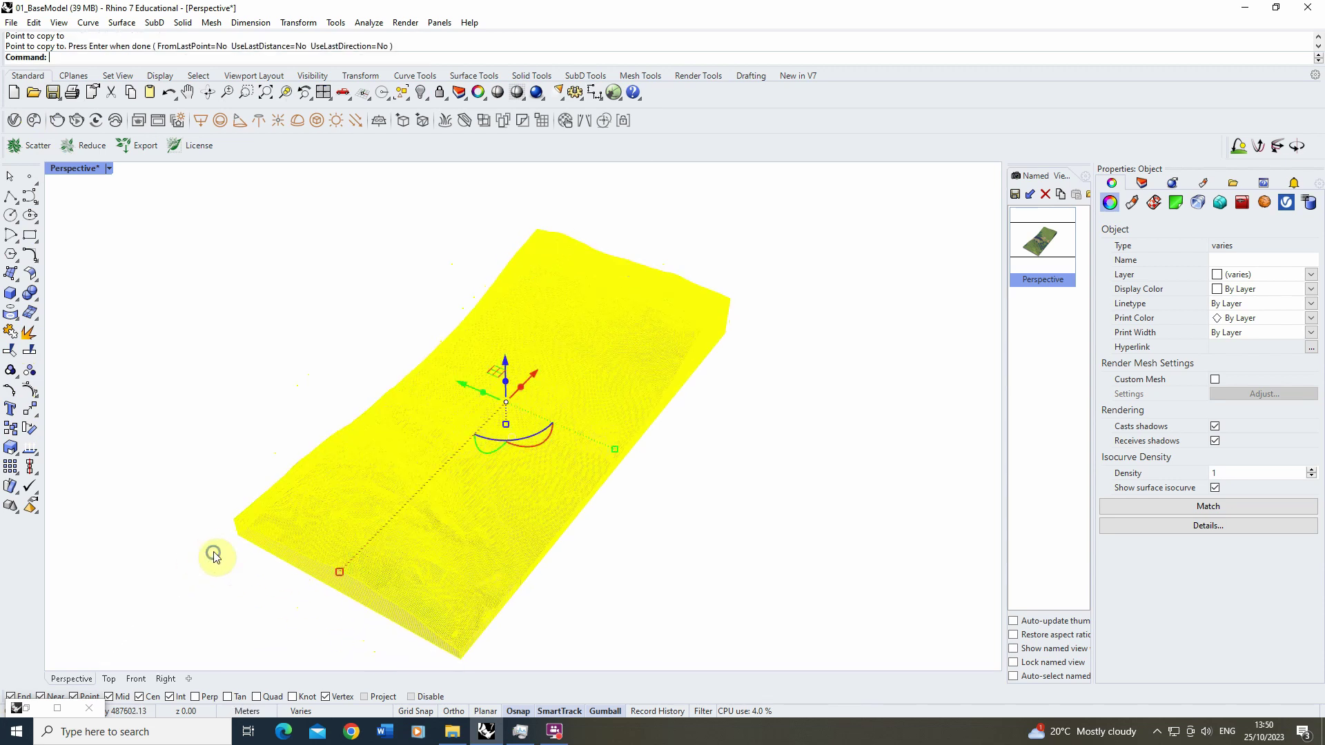
Step: Add a Blank Model layer, move the copied terrain onto it, and nest it under Default
click(1146, 184)
click(1107, 202)
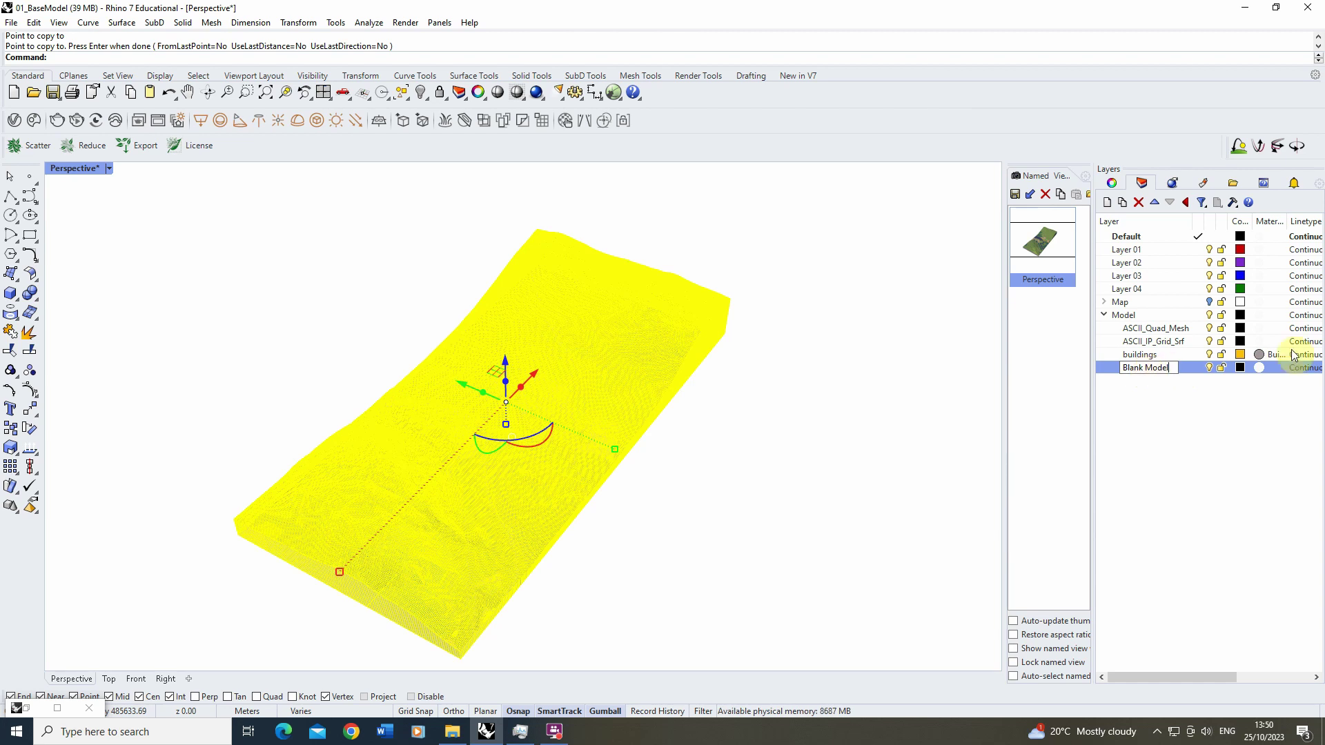
right_click(1190, 372)
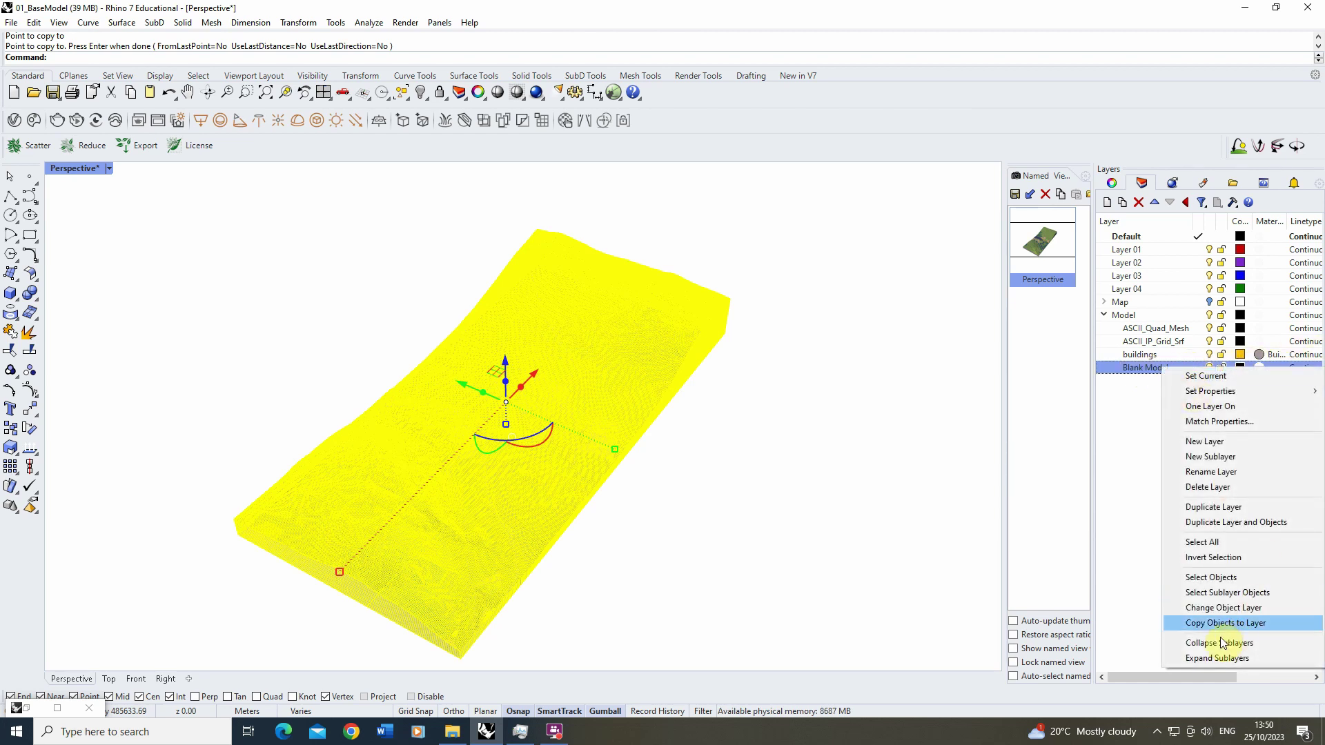
click(1221, 608)
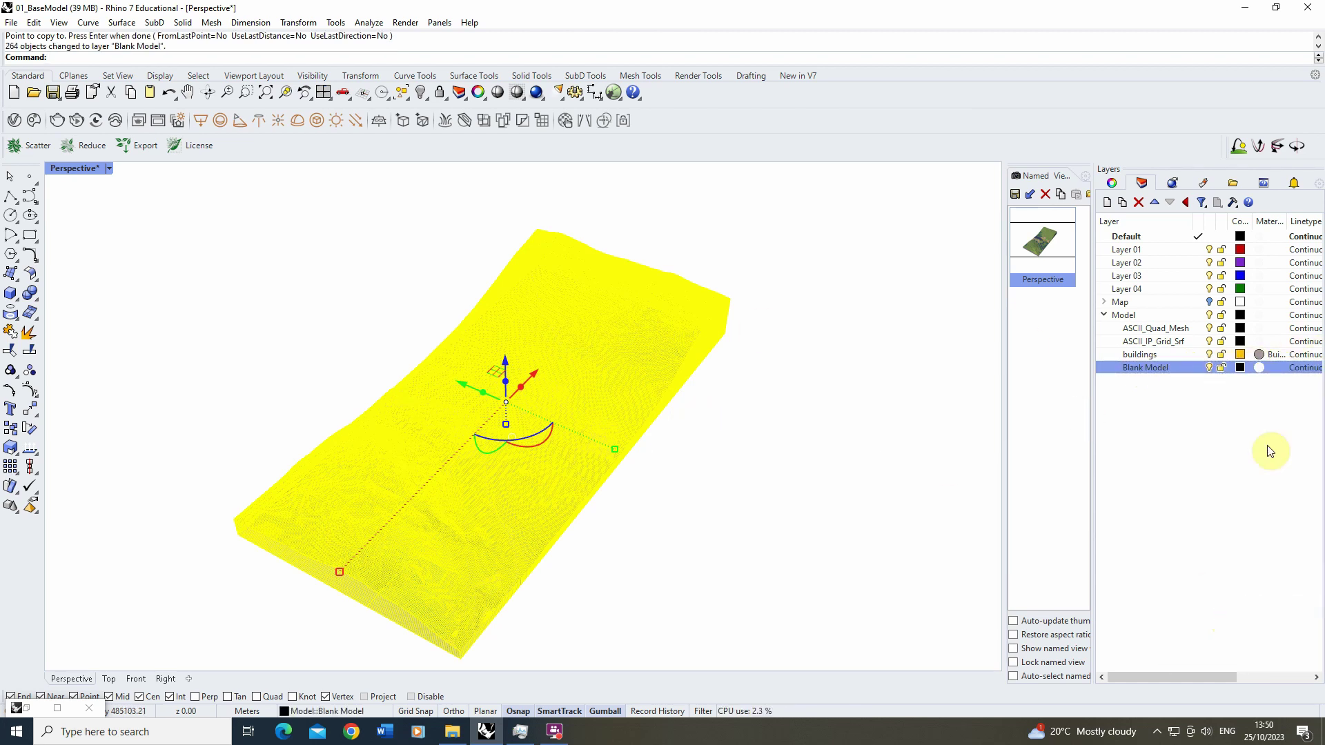
click(1194, 443)
click(1176, 372)
drag(1174, 392, 1150, 236)
click(1178, 488)
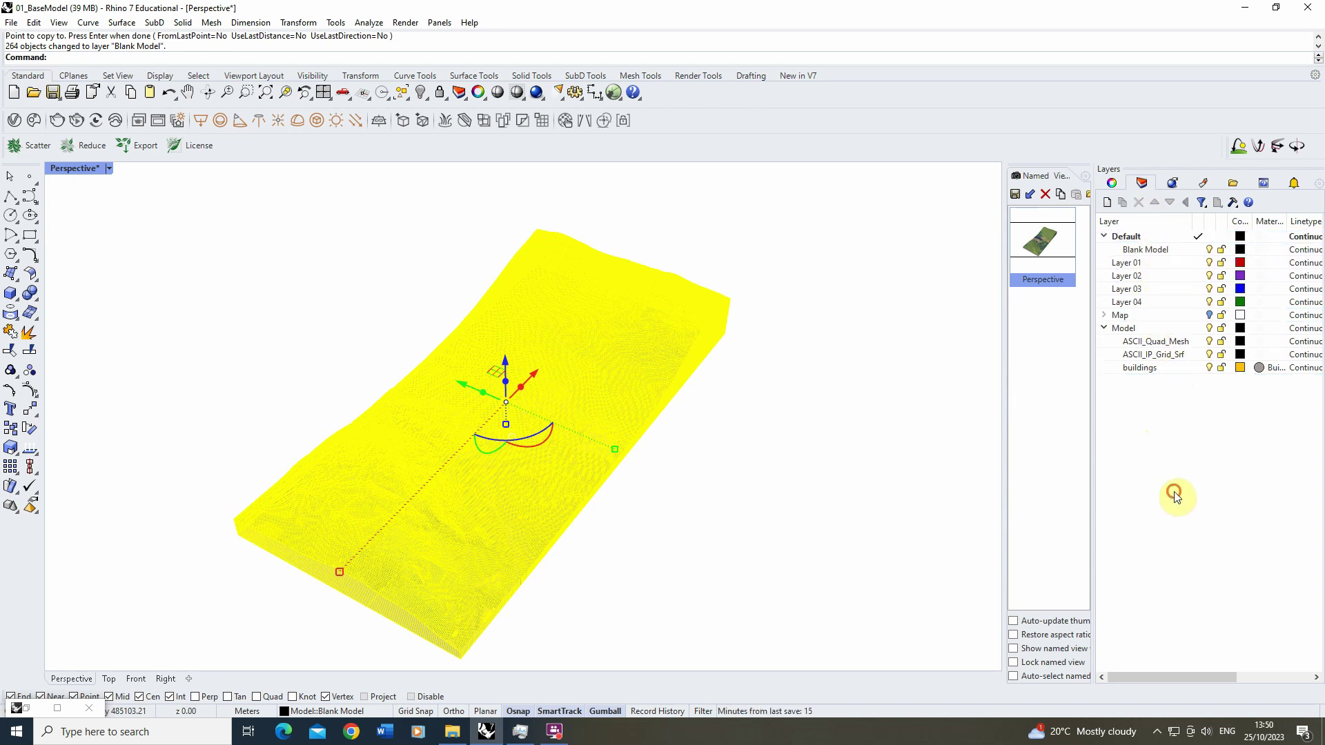
Step: Select all objects on the Blank Model layer
click(788, 343)
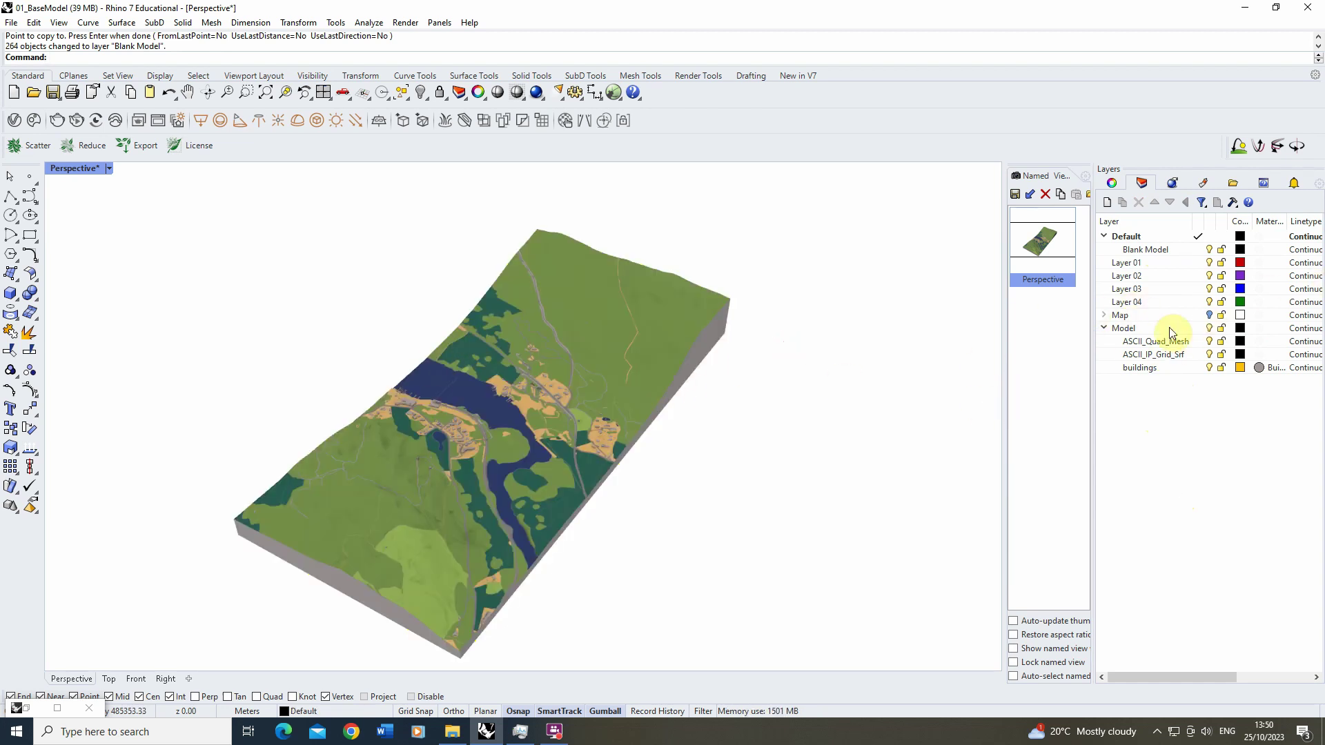
click(1211, 331)
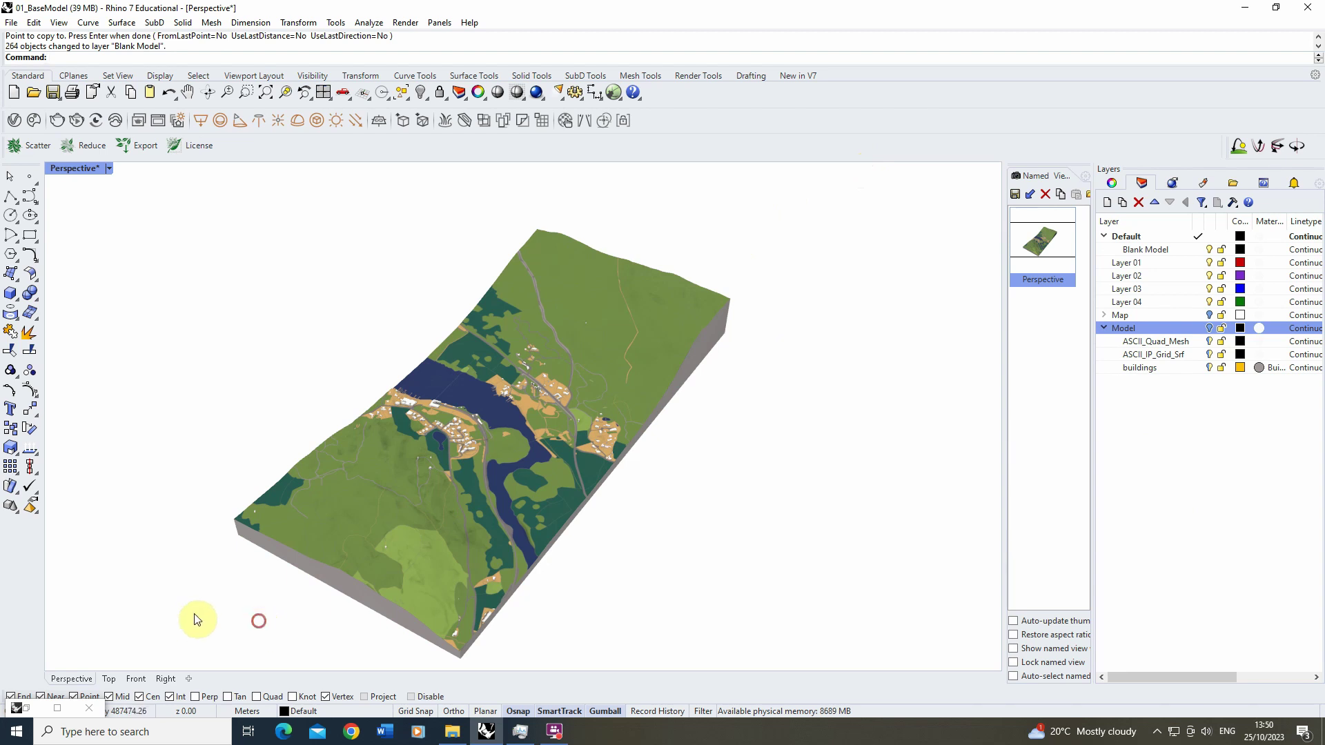
drag(177, 631, 402, 601)
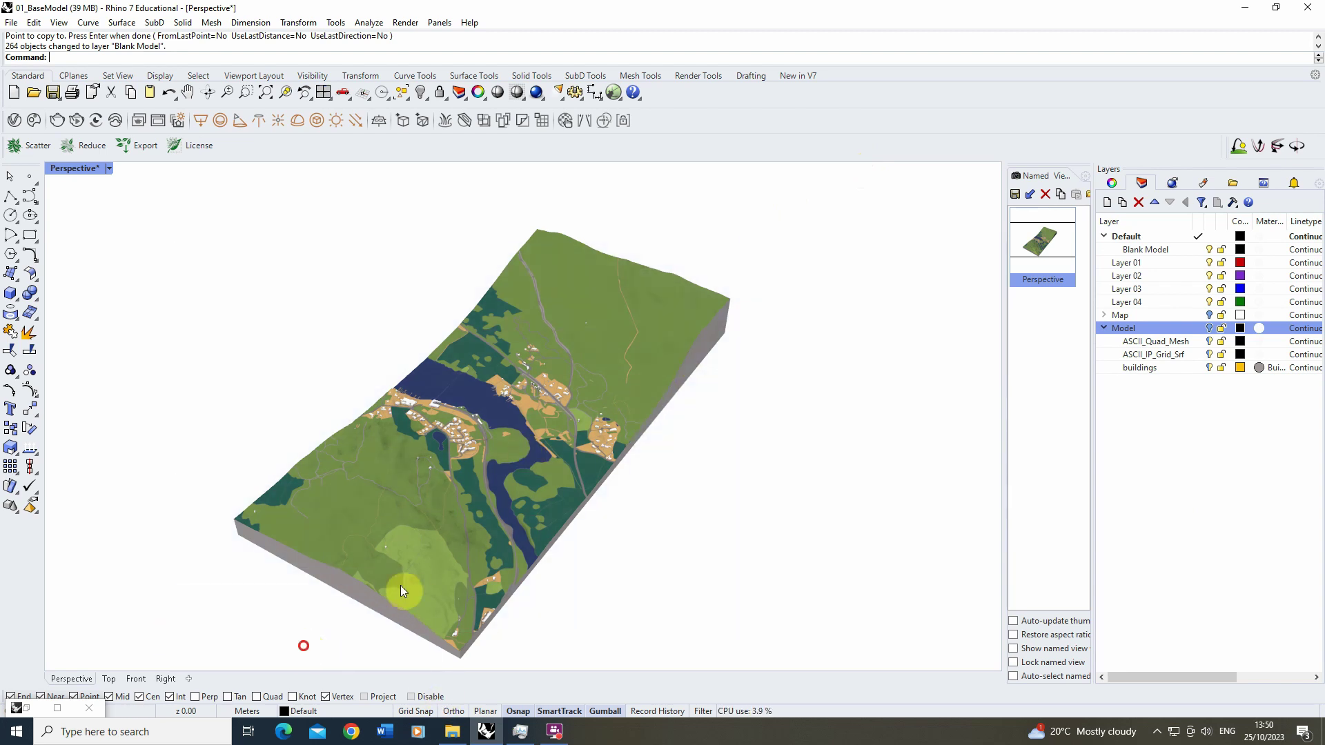
click(1135, 249)
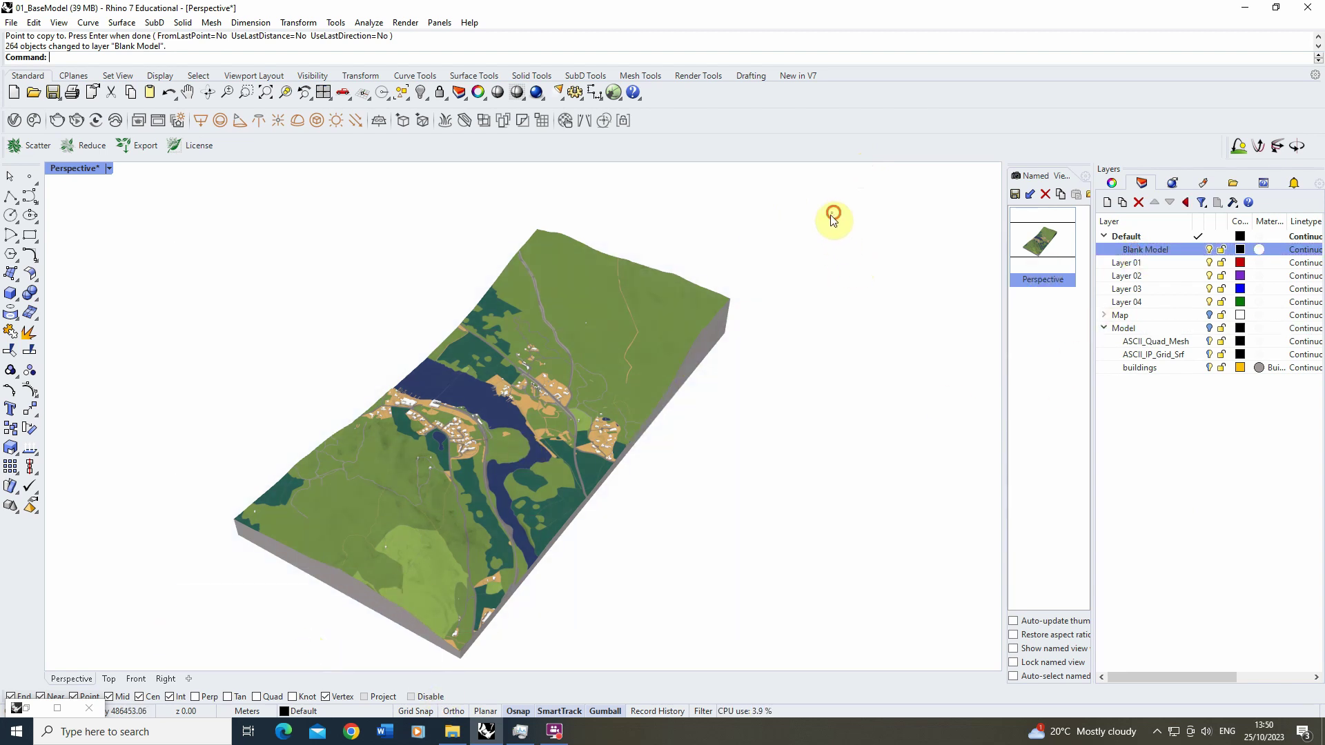
right_click(1167, 253)
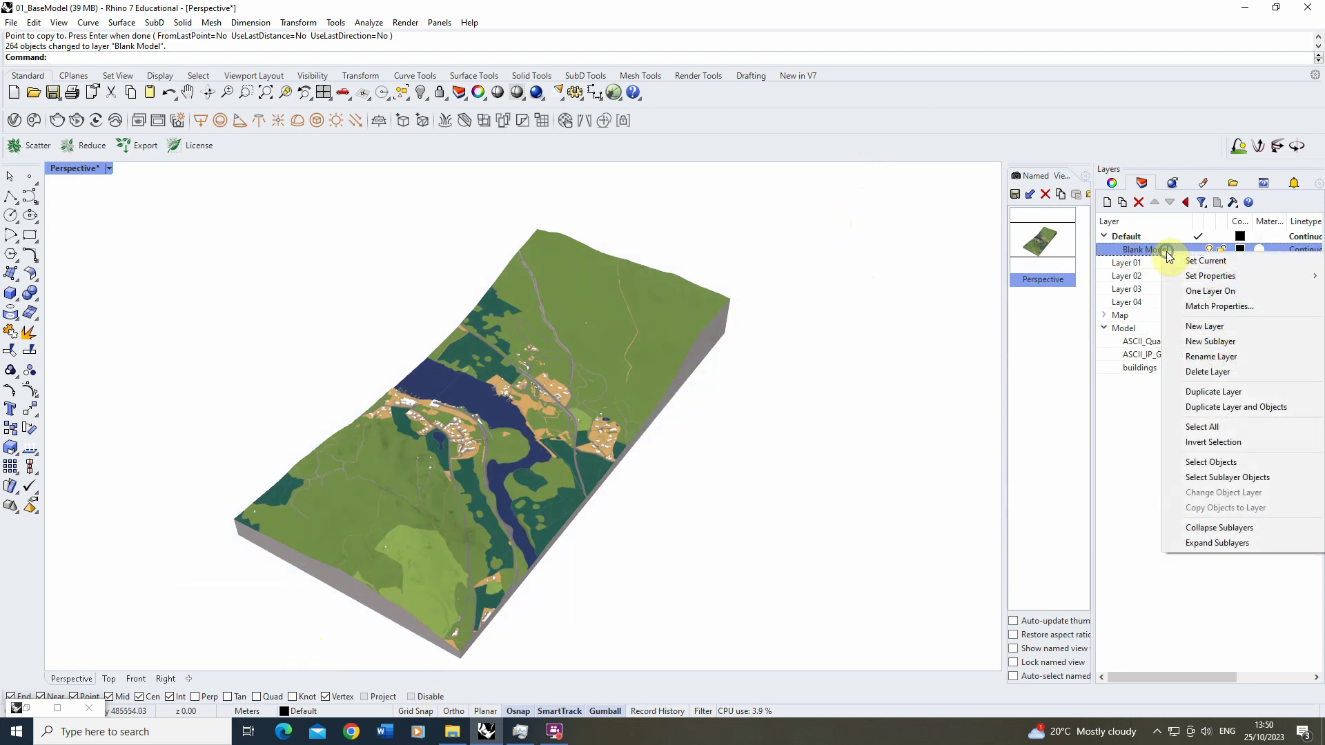
click(1225, 462)
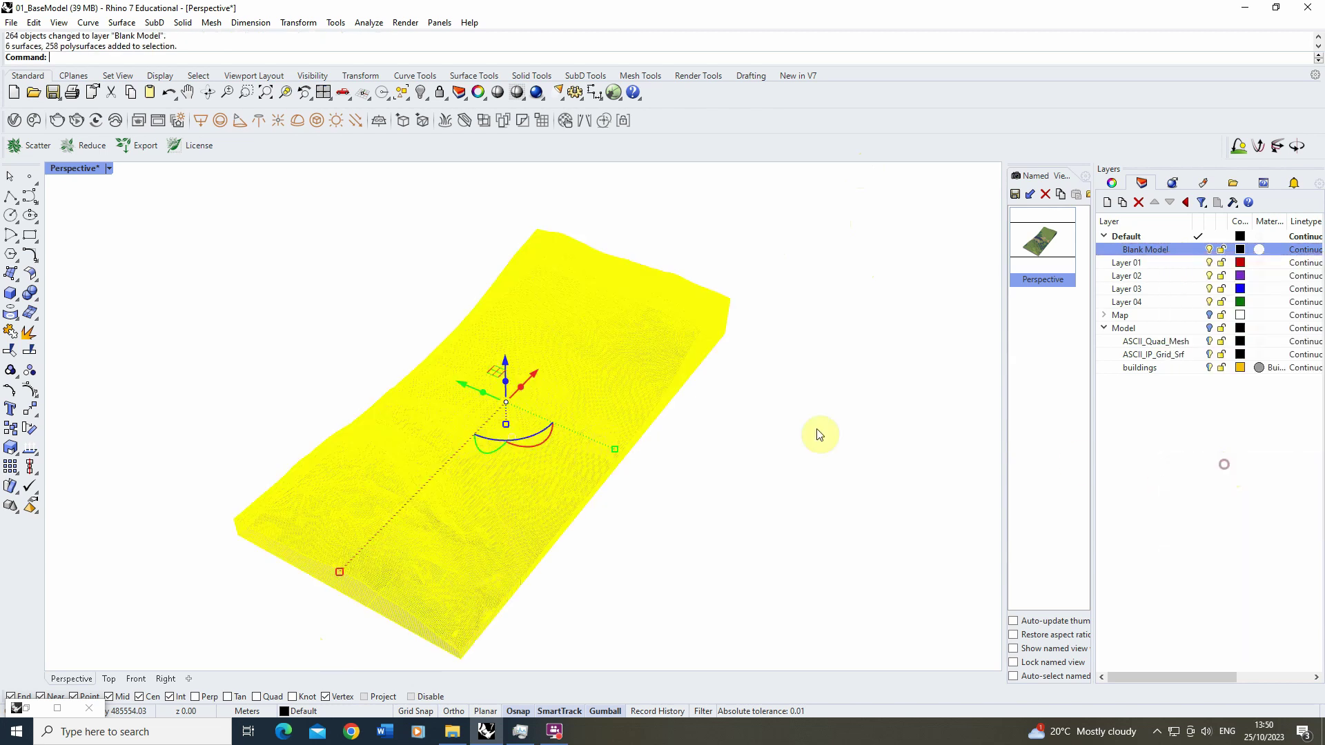
Step: Create a near-white Physically Based material with 100% roughness and assign it to the selected terrain
click(1203, 185)
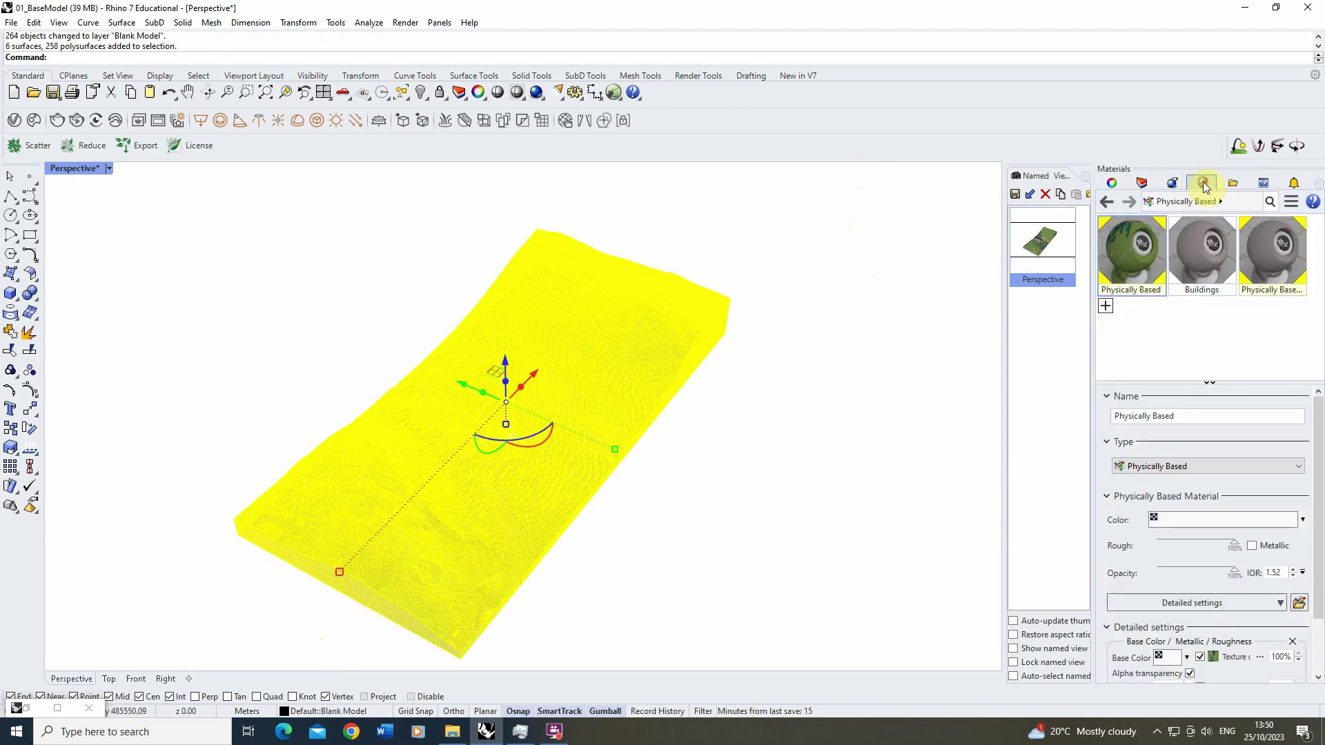
click(1107, 307)
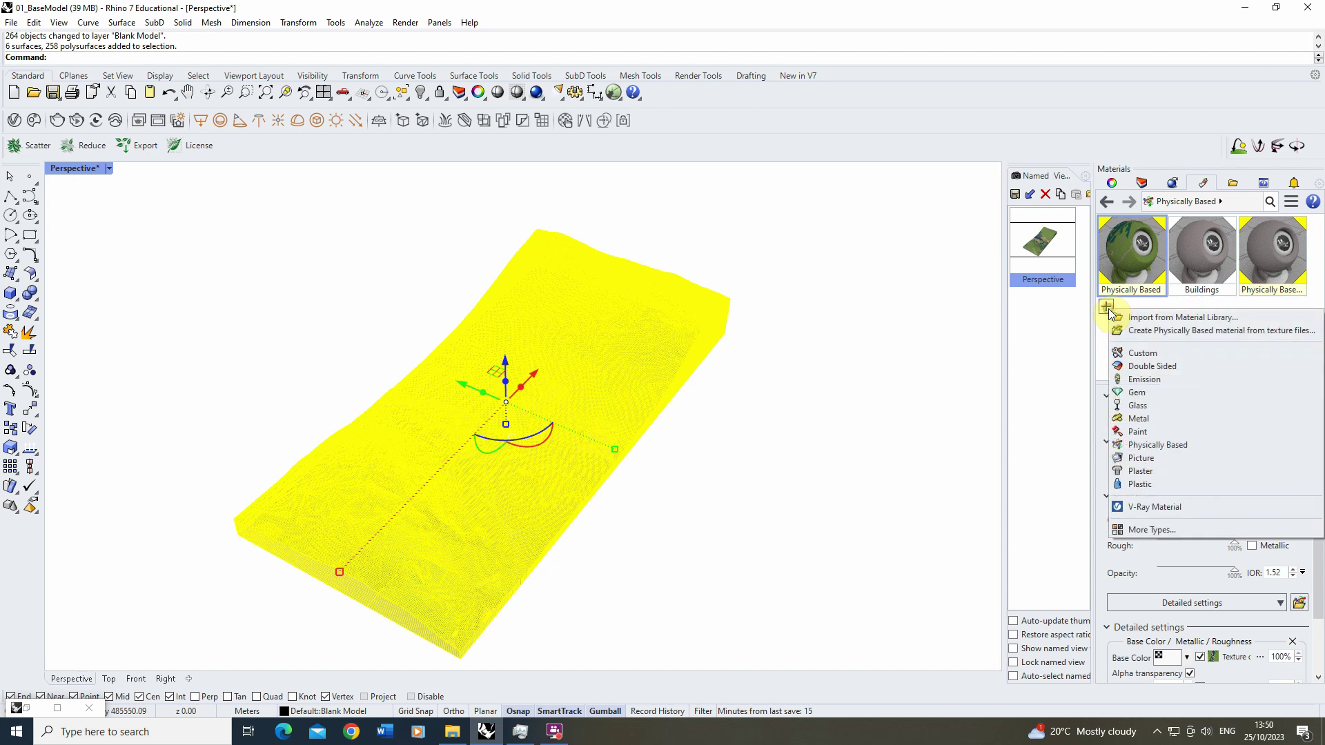
click(1152, 447)
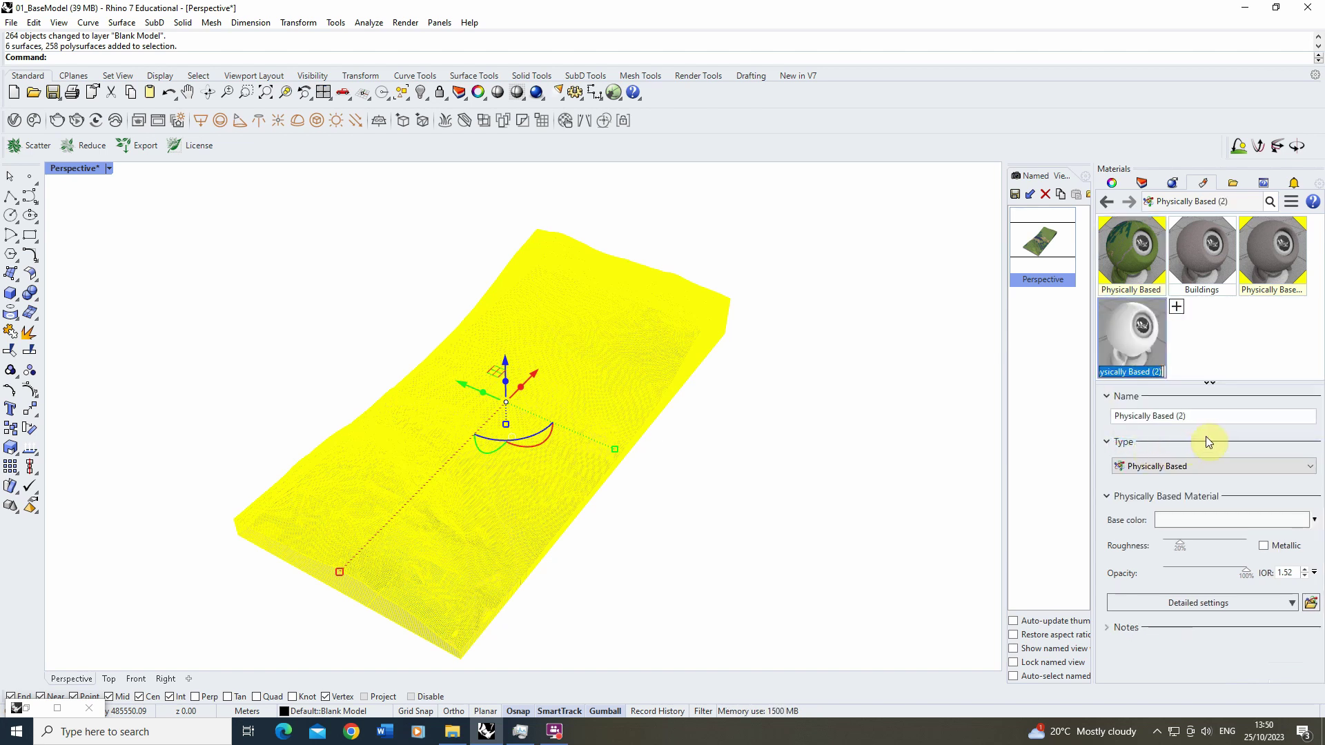
click(1193, 521)
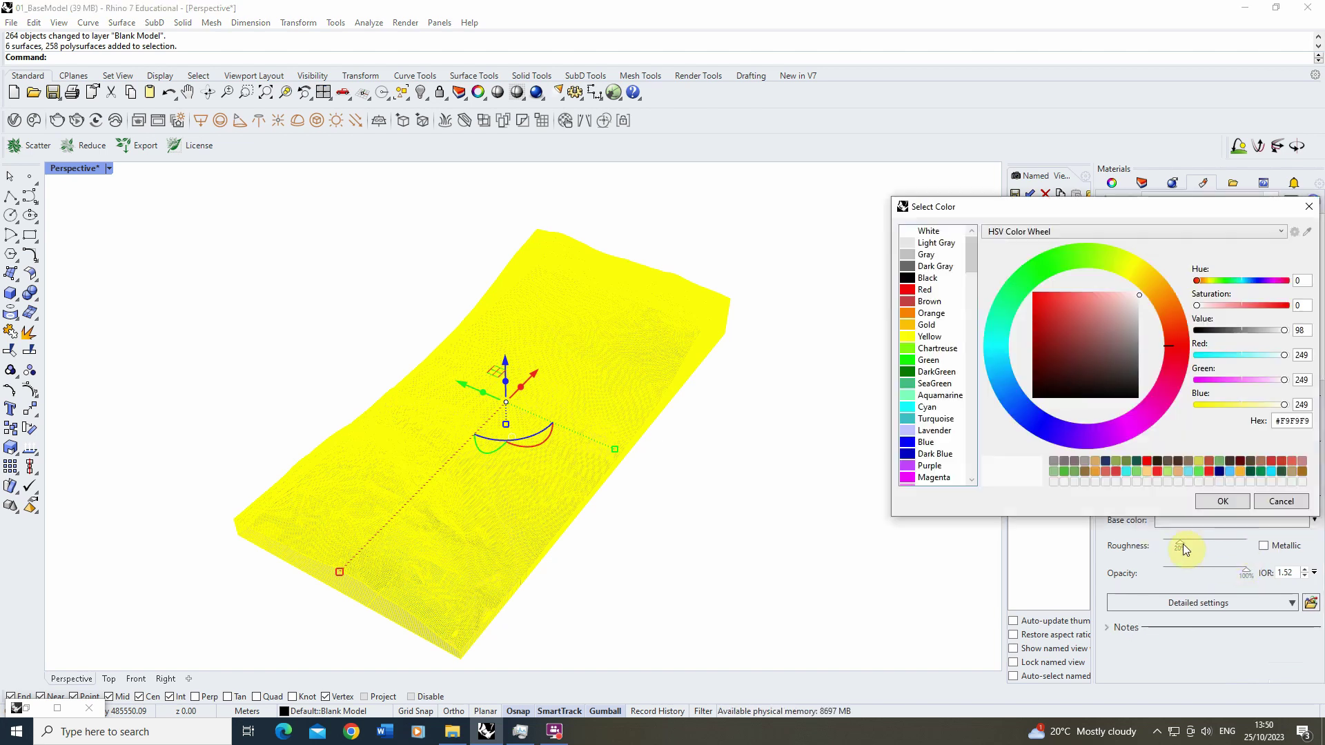
click(1222, 501)
drag(1181, 547, 1247, 546)
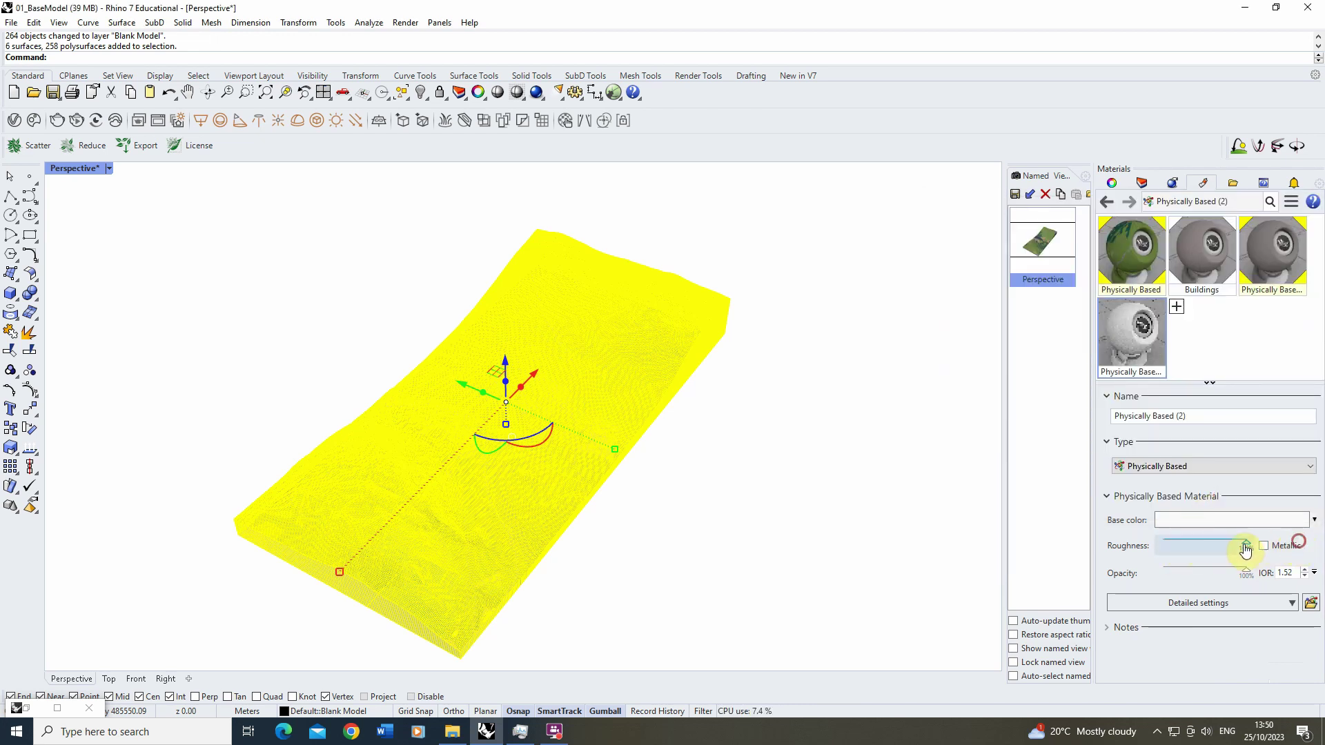
right_click(1141, 338)
click(1131, 178)
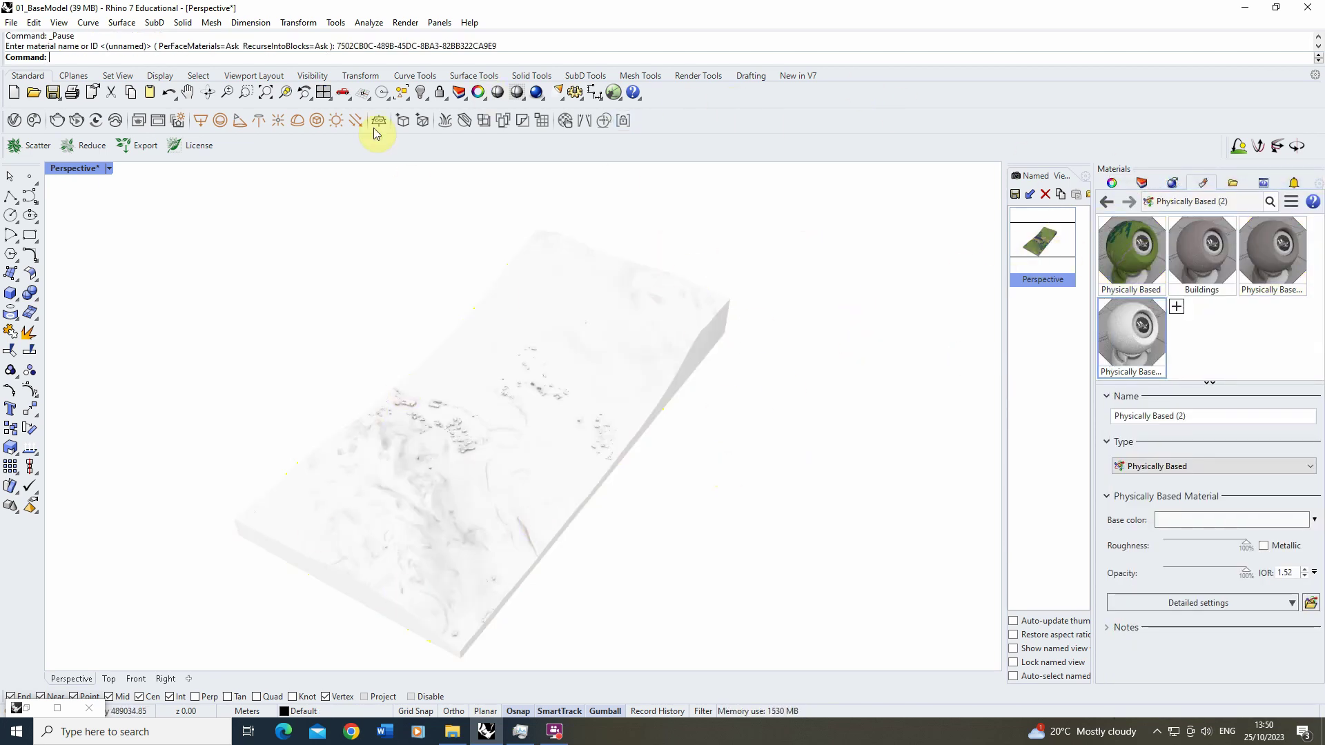
Step: Switch the render lighting back to Sun in Render Properties and apply it
click(399, 23)
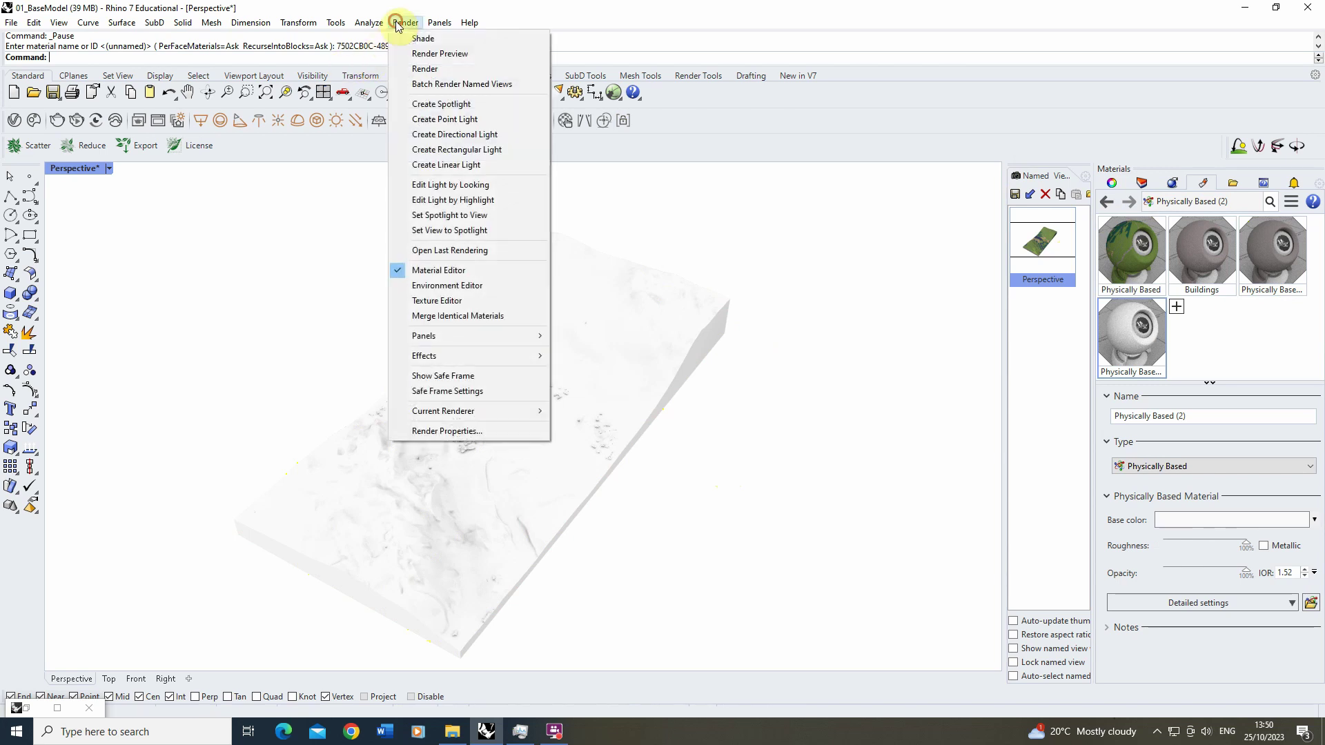
click(459, 430)
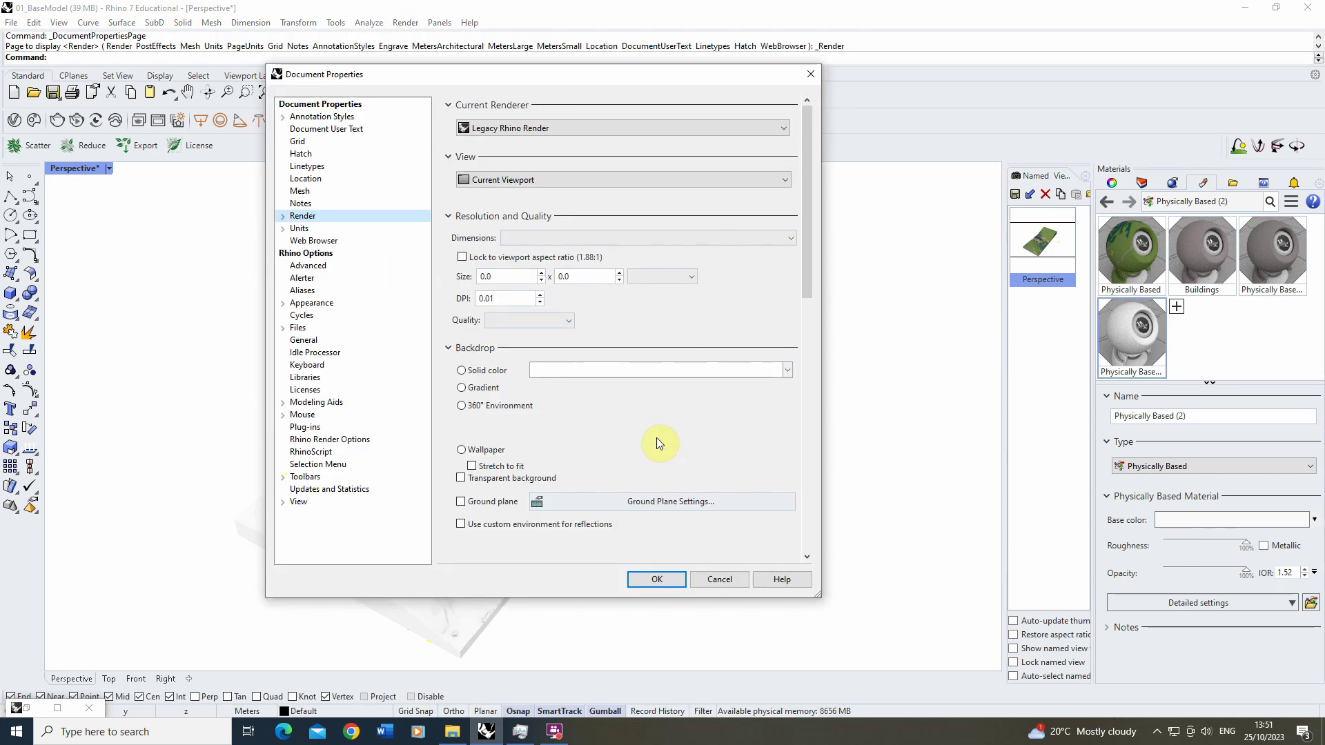
drag(805, 281, 799, 423)
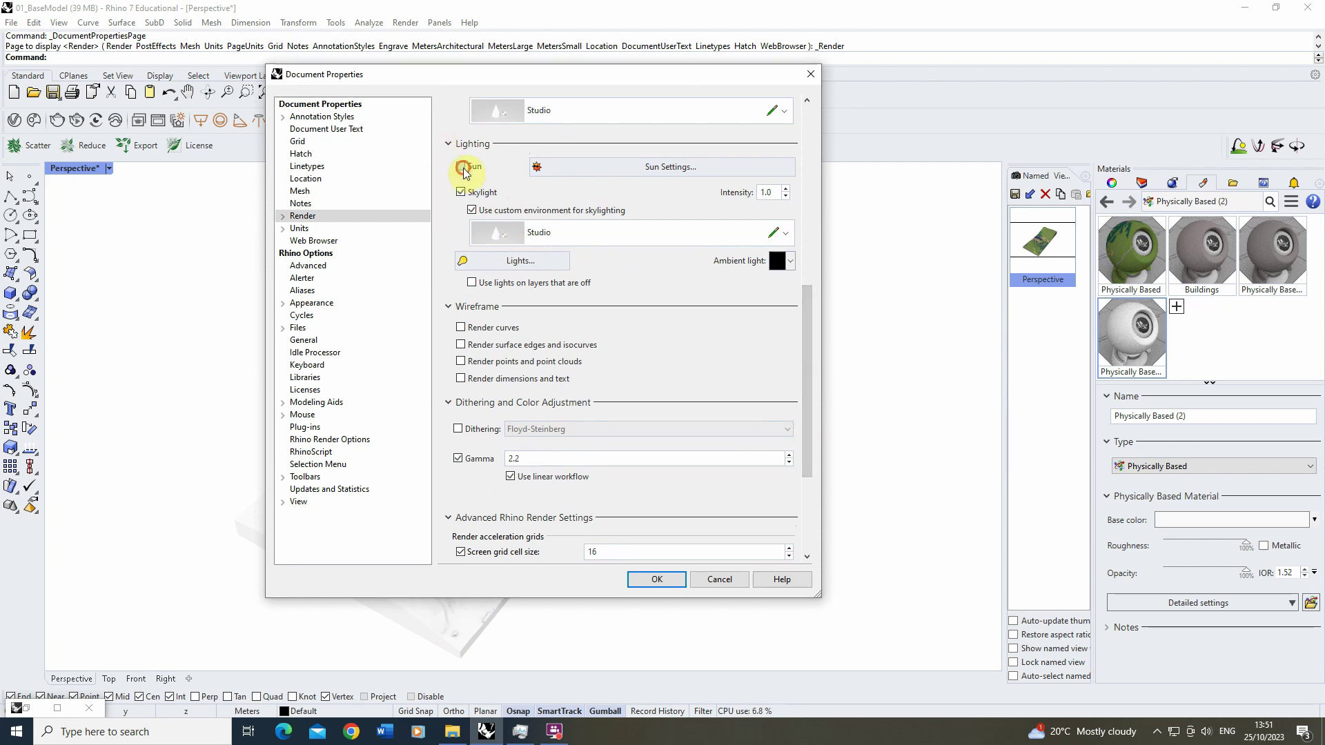
click(461, 191)
click(648, 583)
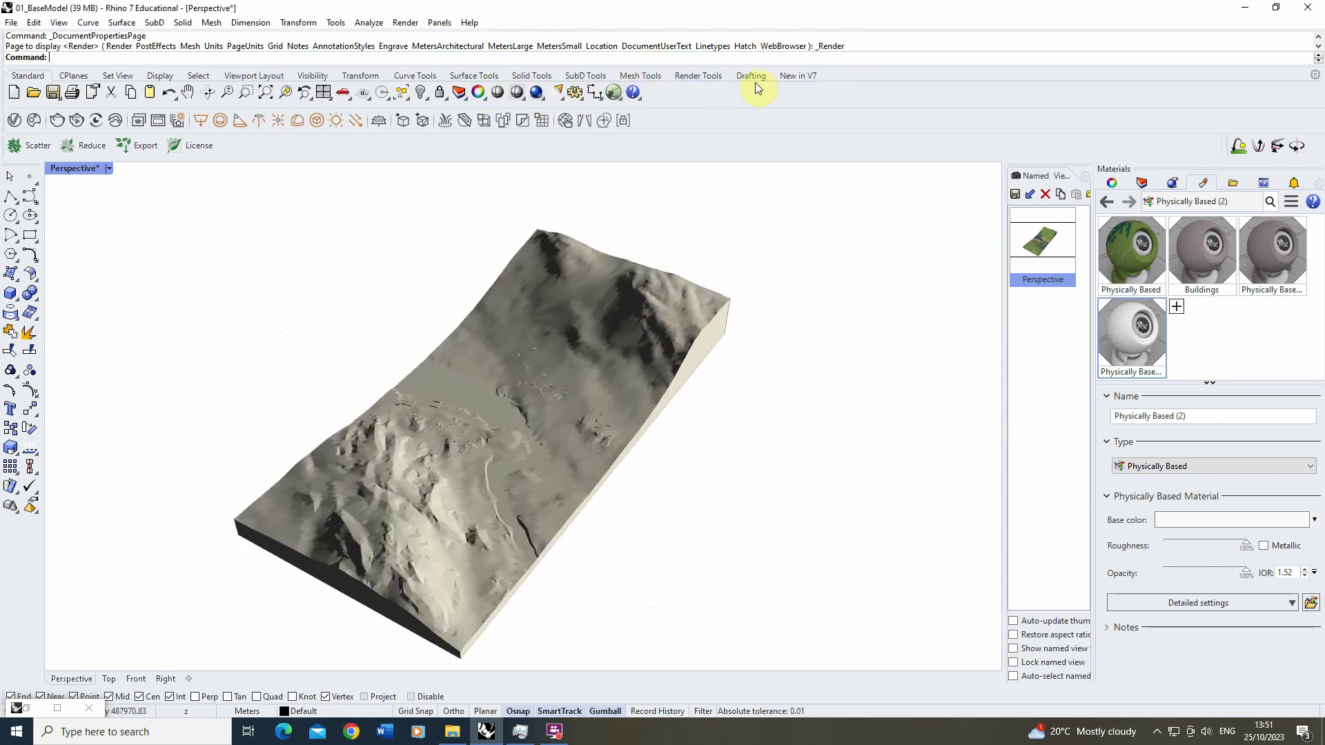
click(699, 76)
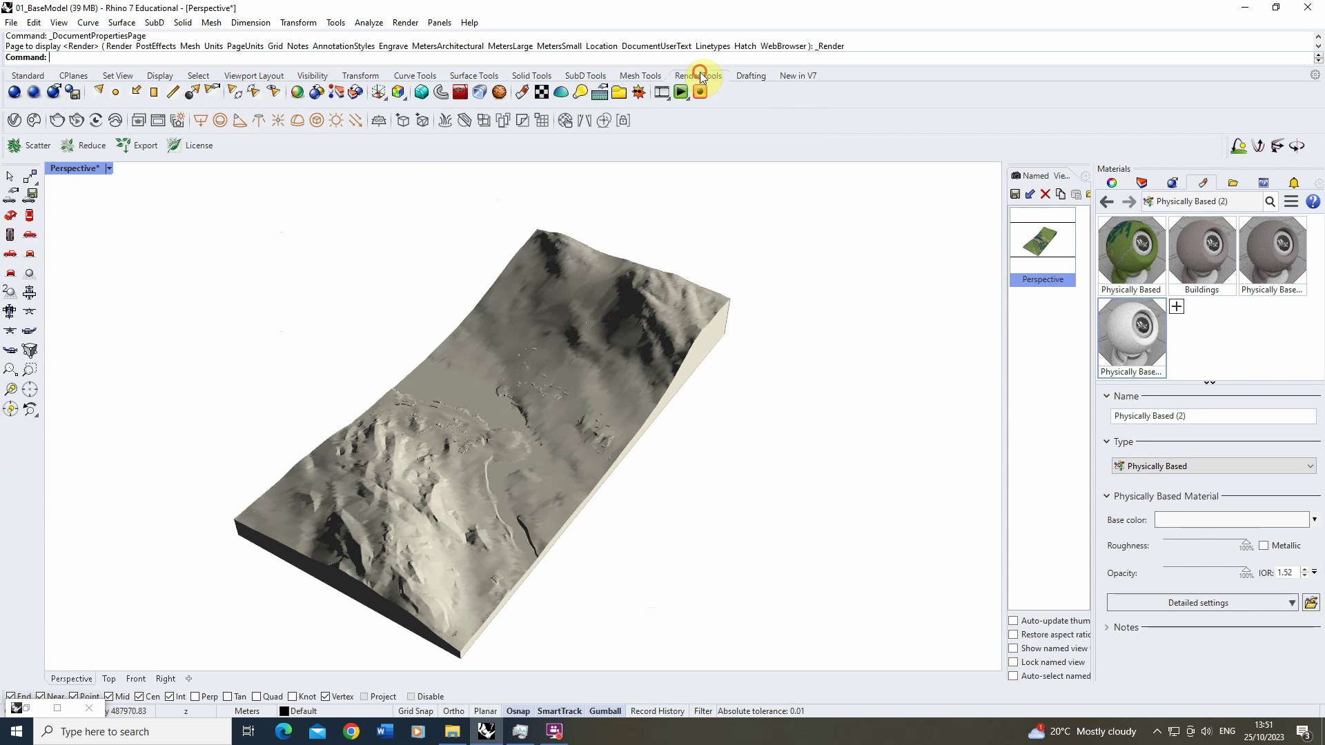
Step: Set up a One Day Sun Animation from 06:00 to 21:00 in 60-minute steps
click(669, 99)
click(665, 121)
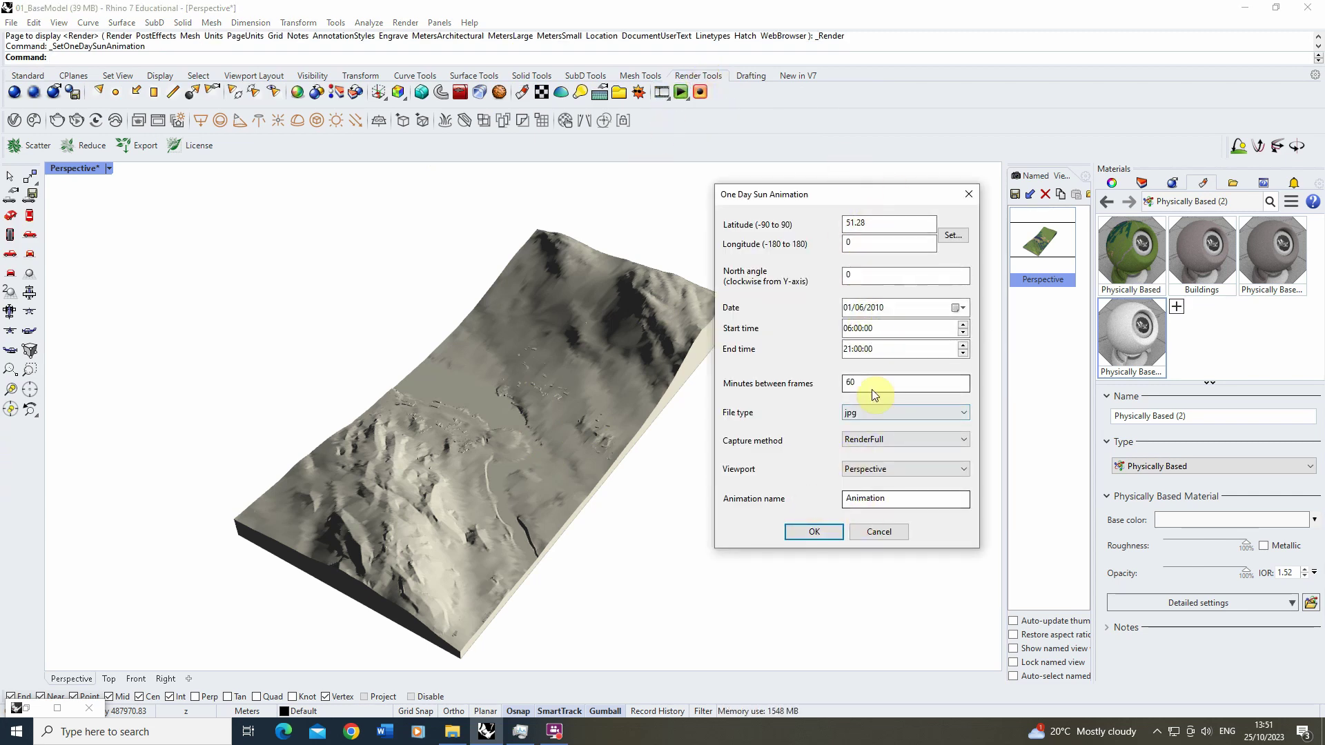
click(814, 532)
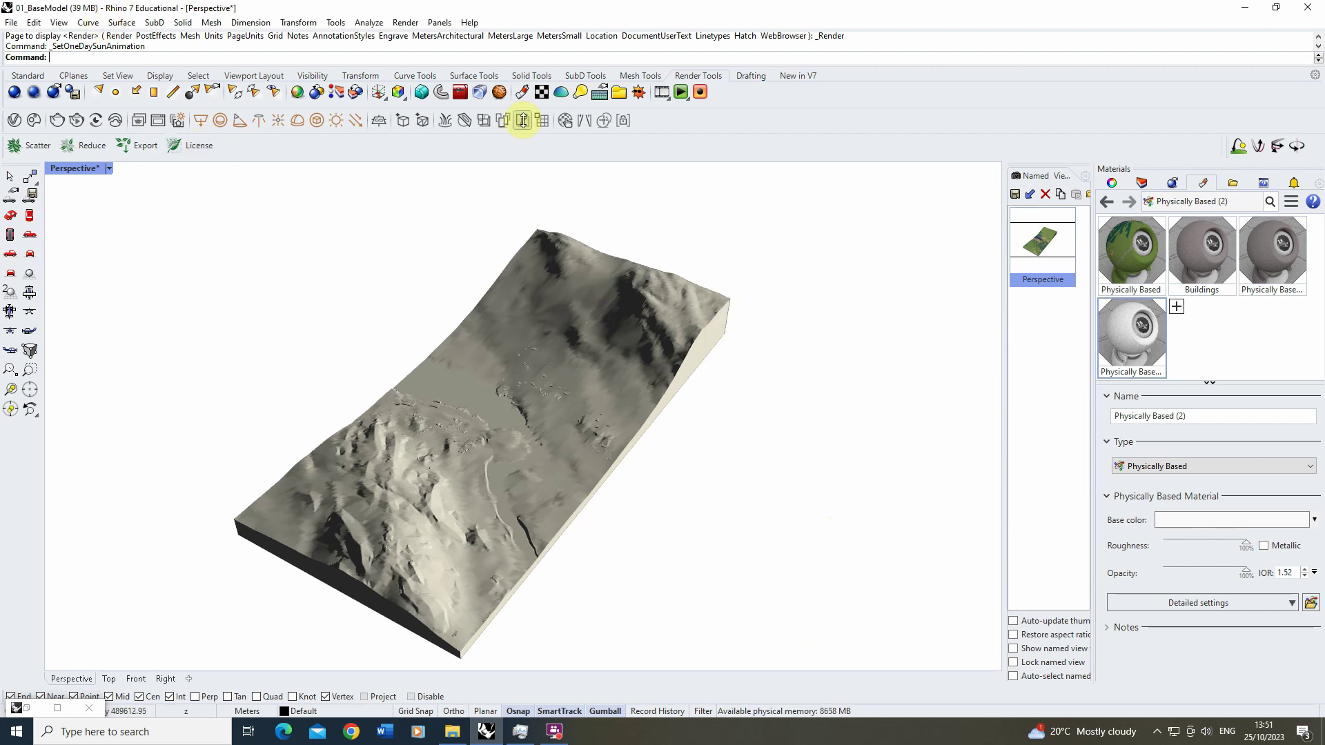
Step: Record the animation frames with the Sunpath folder as target
click(700, 91)
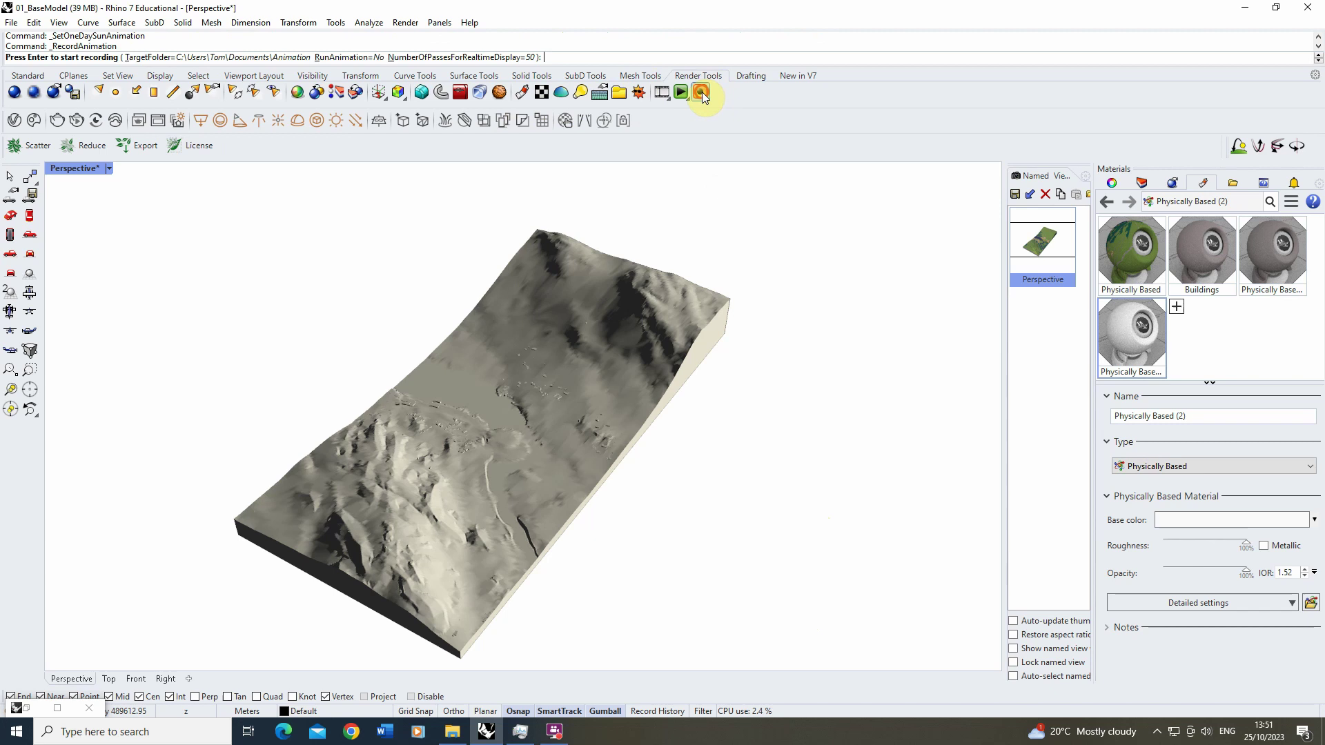
click(185, 58)
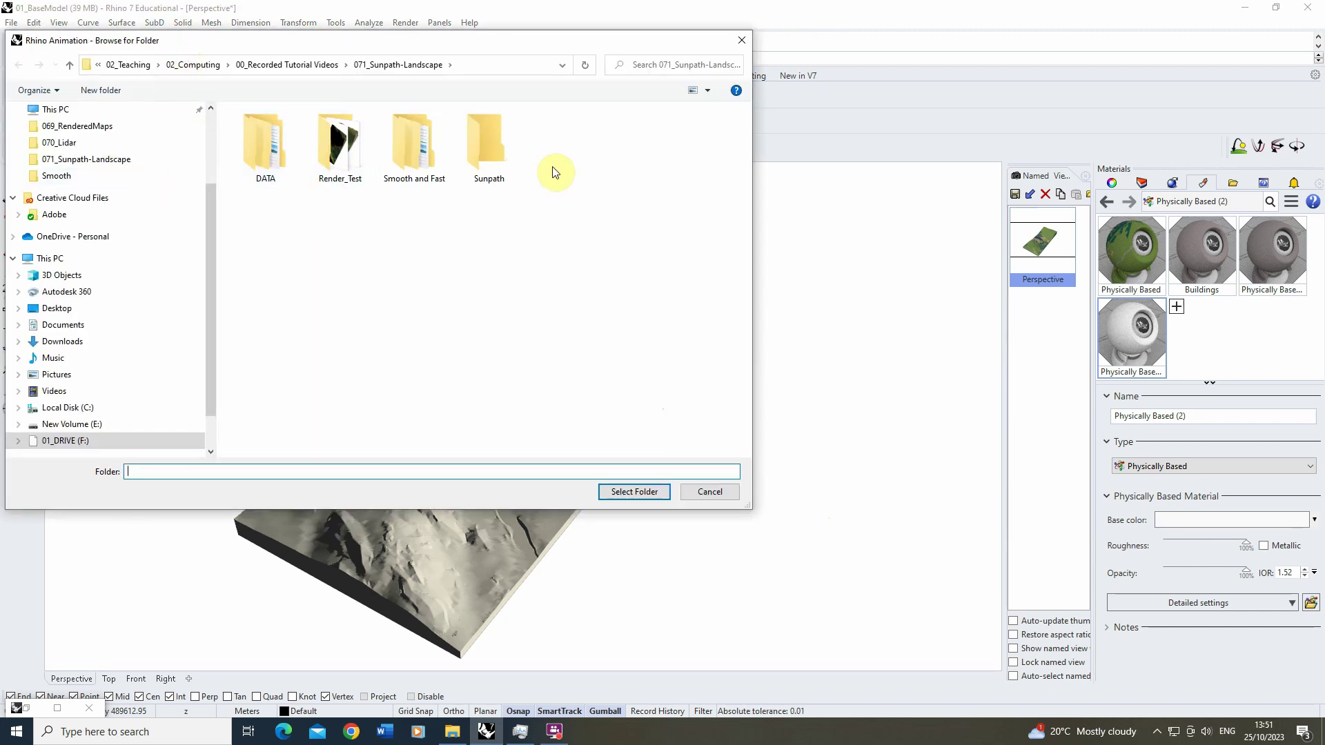
click(497, 159)
click(635, 491)
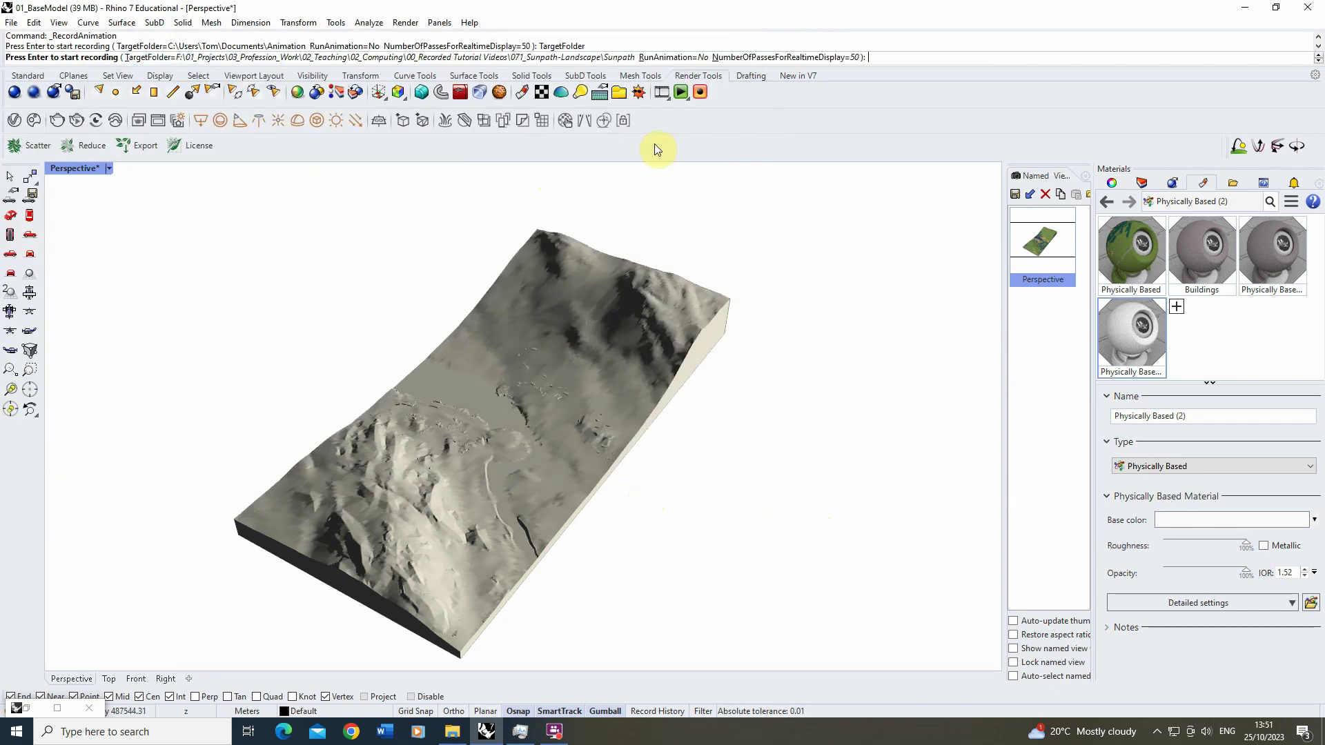
key(Return)
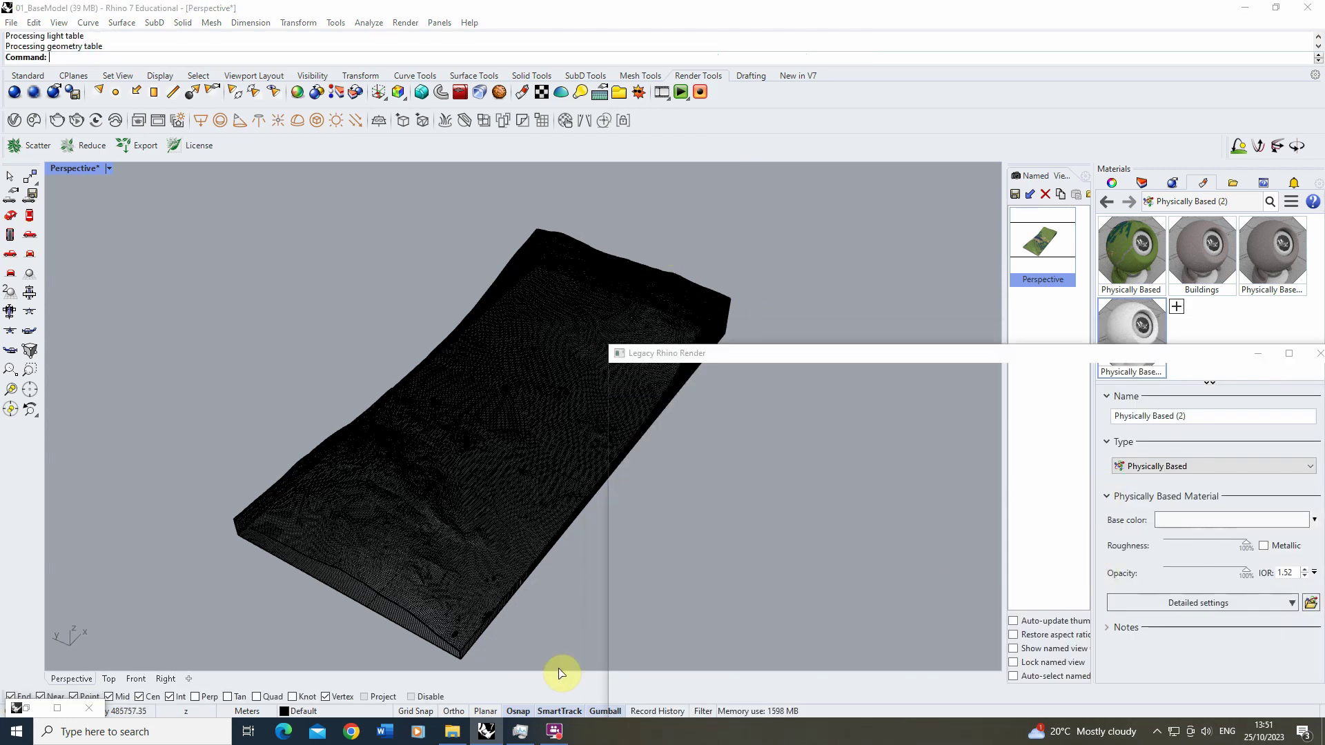
Step: Open the Sunpath folder from the taskbar to check the rendered frames
click(452, 732)
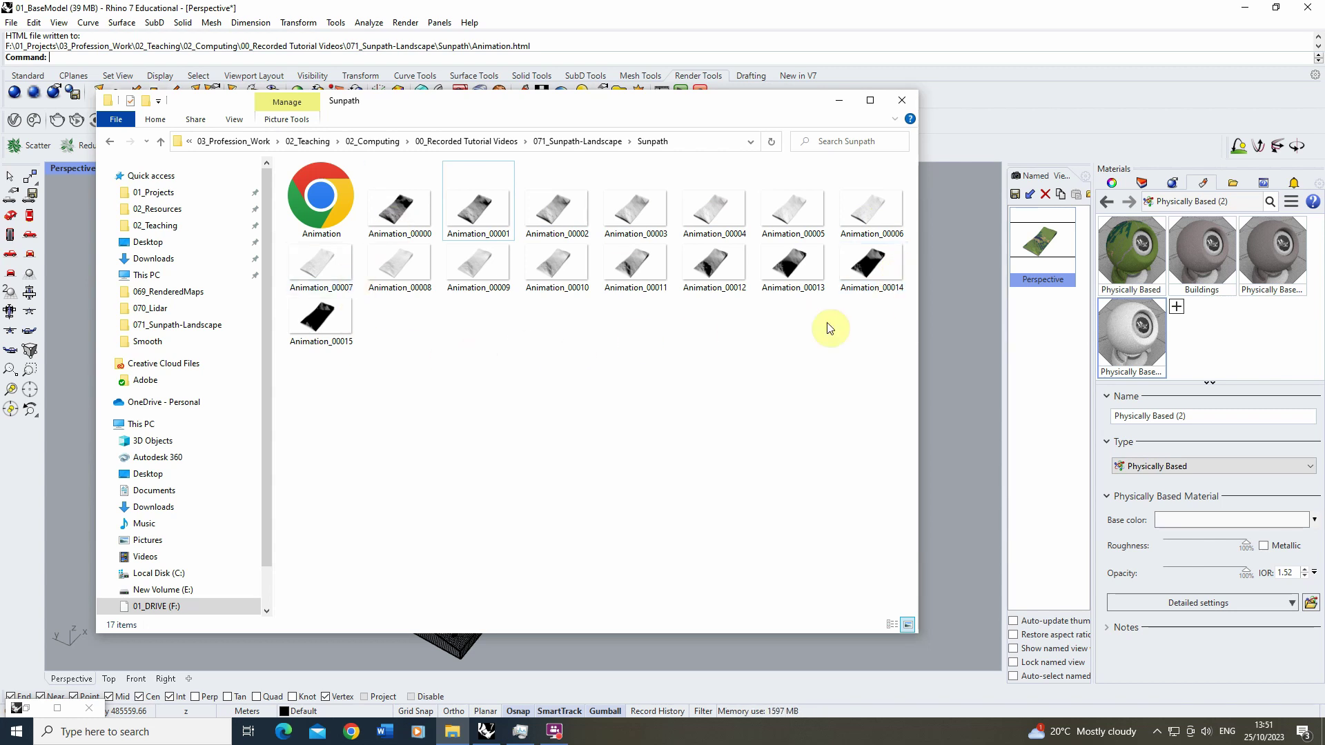
Step: Preview Base.jpg in 071_Sunpath-Landscape, then open the Animation page from the Sunpath folder
click(548, 139)
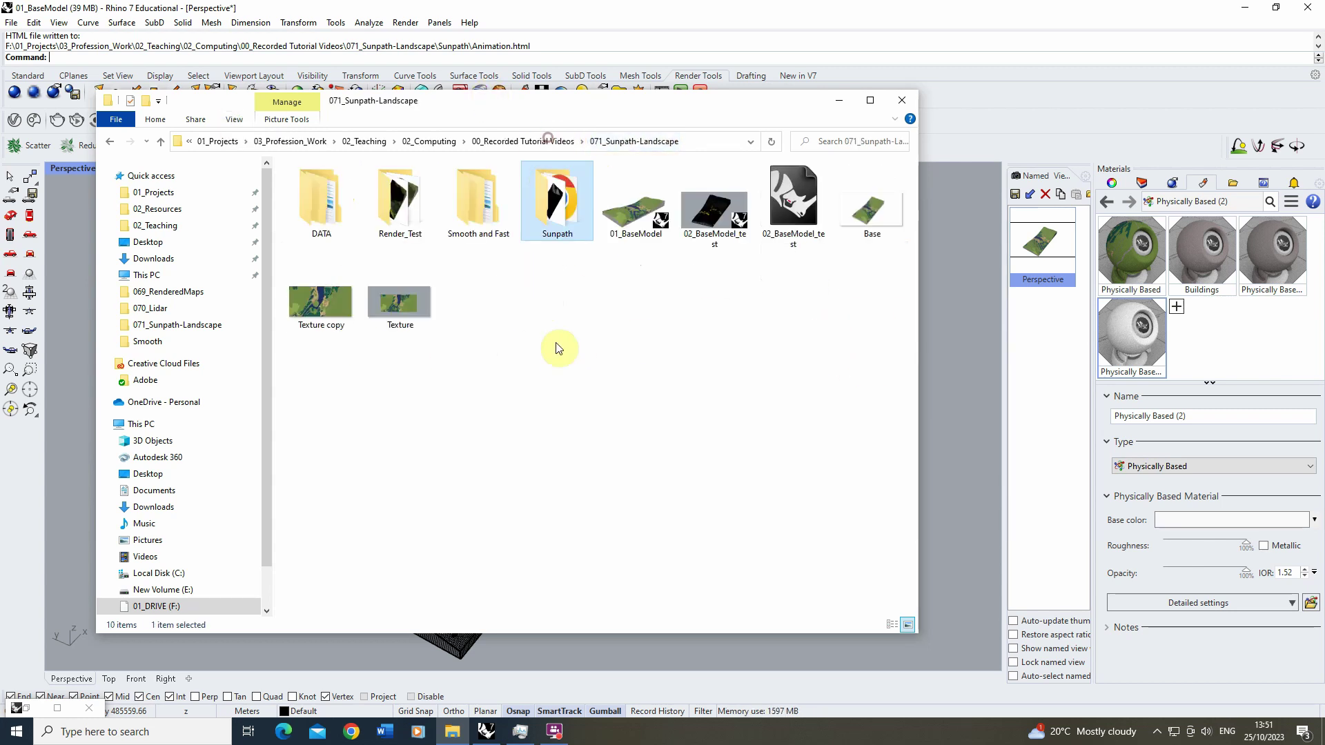
double_click(886, 207)
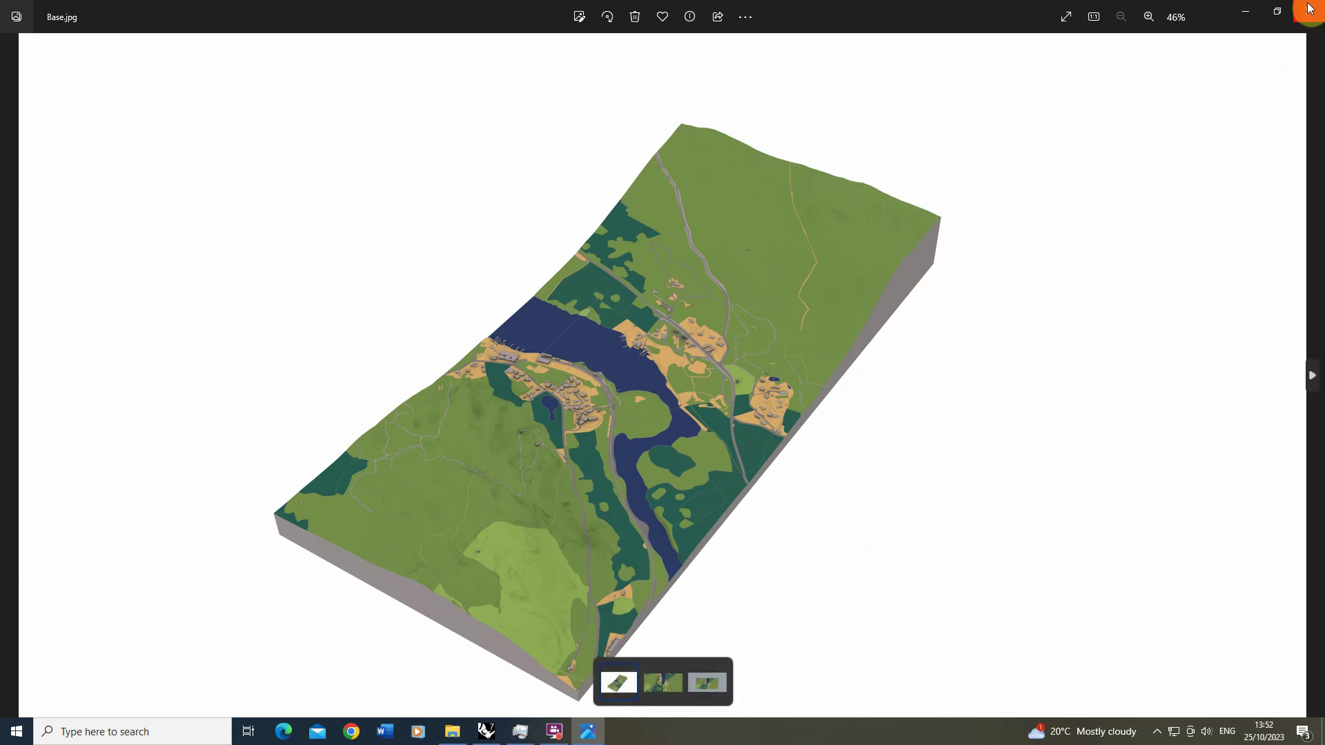
click(1308, 8)
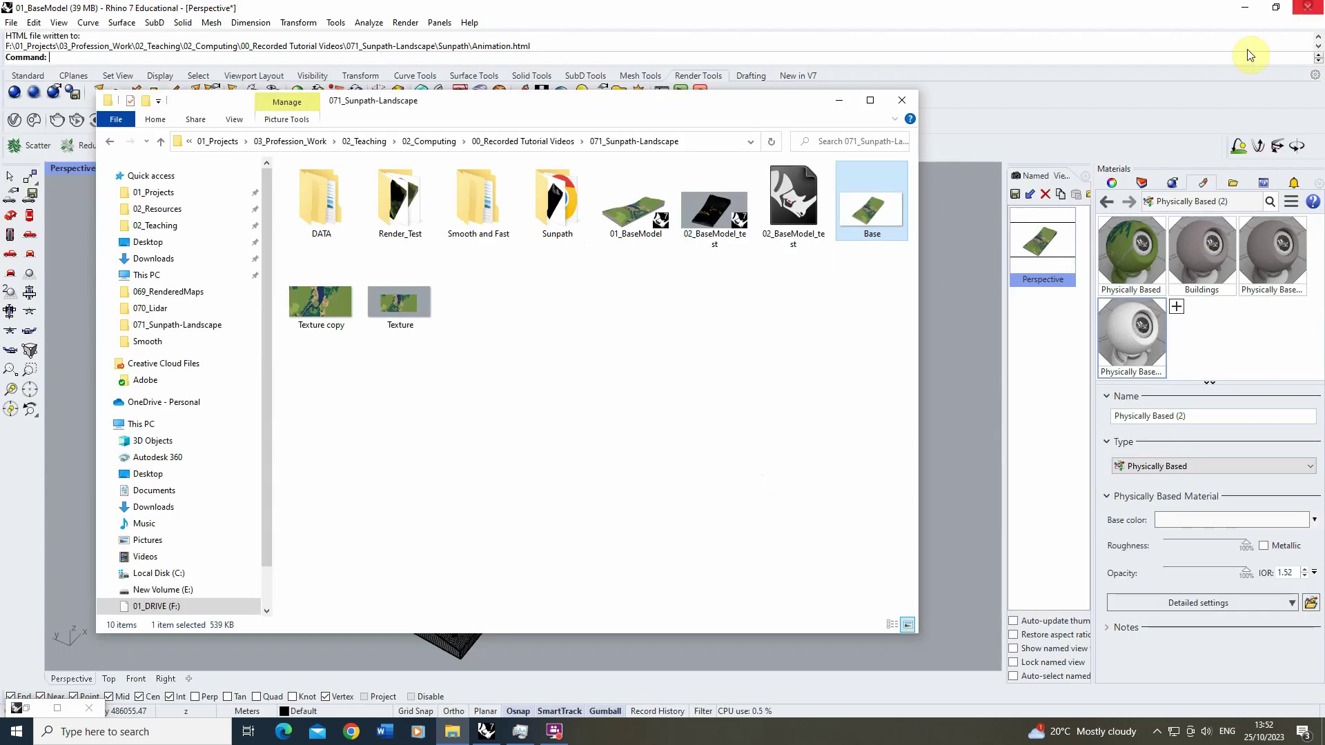
double_click(552, 214)
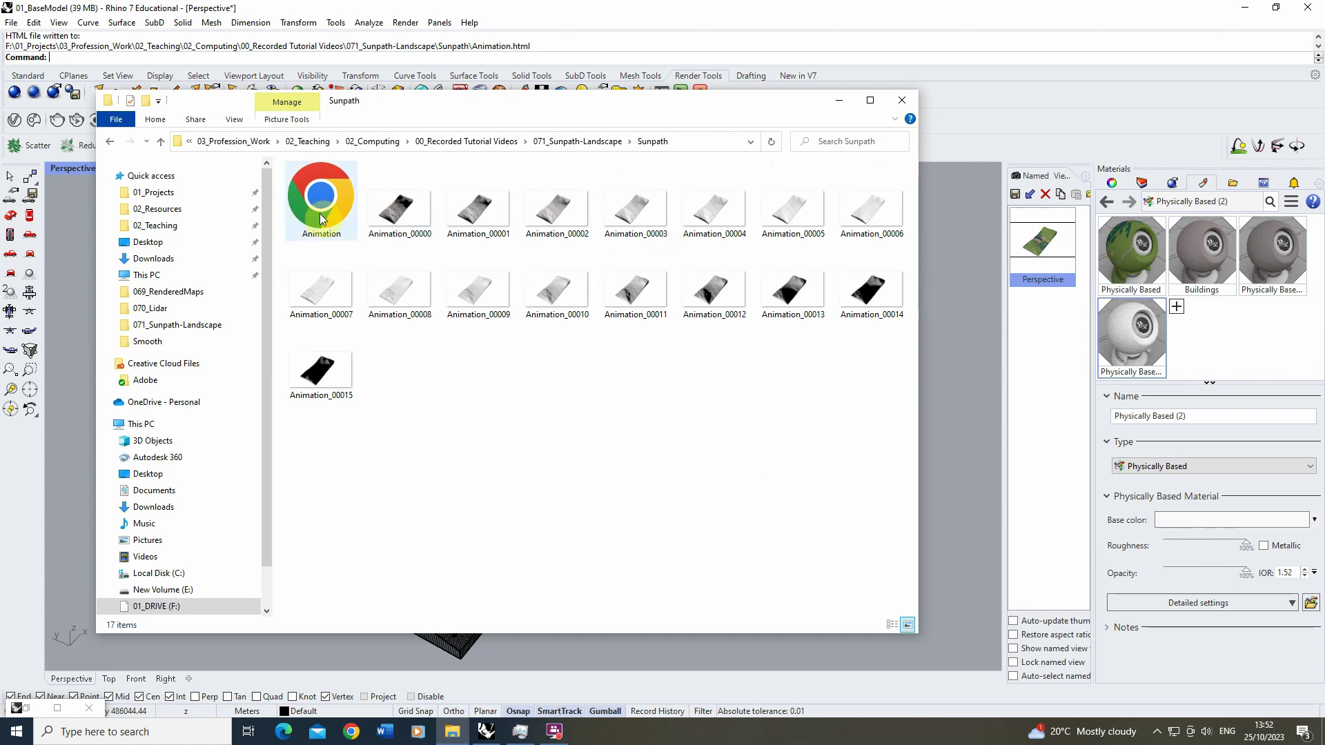
double_click(333, 210)
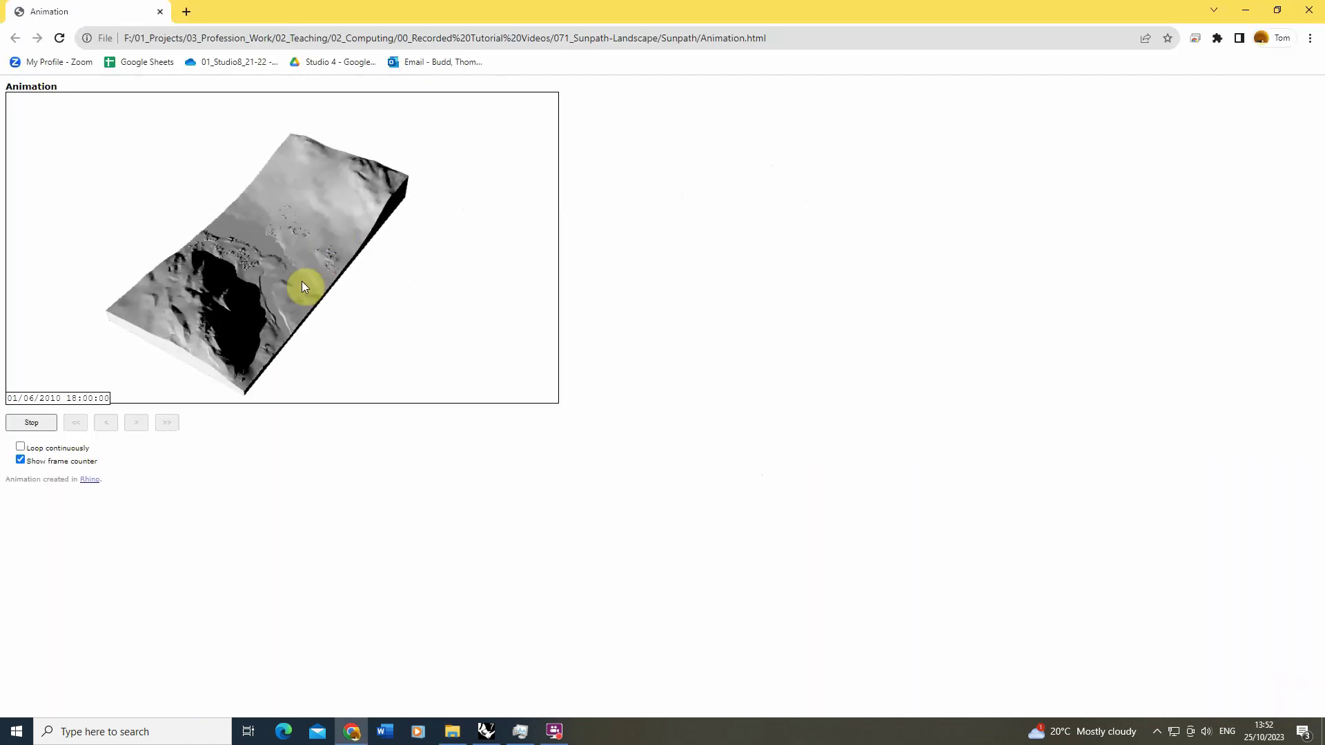
Step: Turn on Loop continuously, then start and stop the sun-shadow animation playback
click(25, 445)
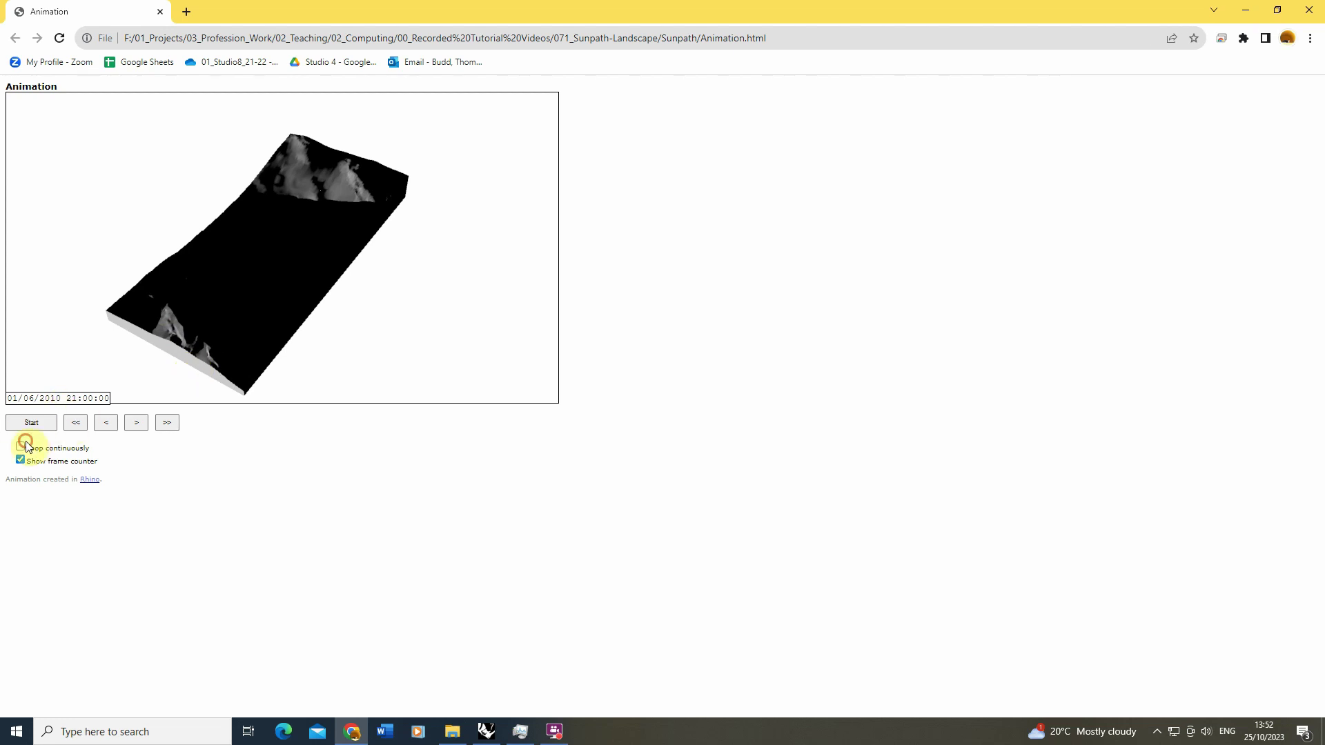
click(40, 421)
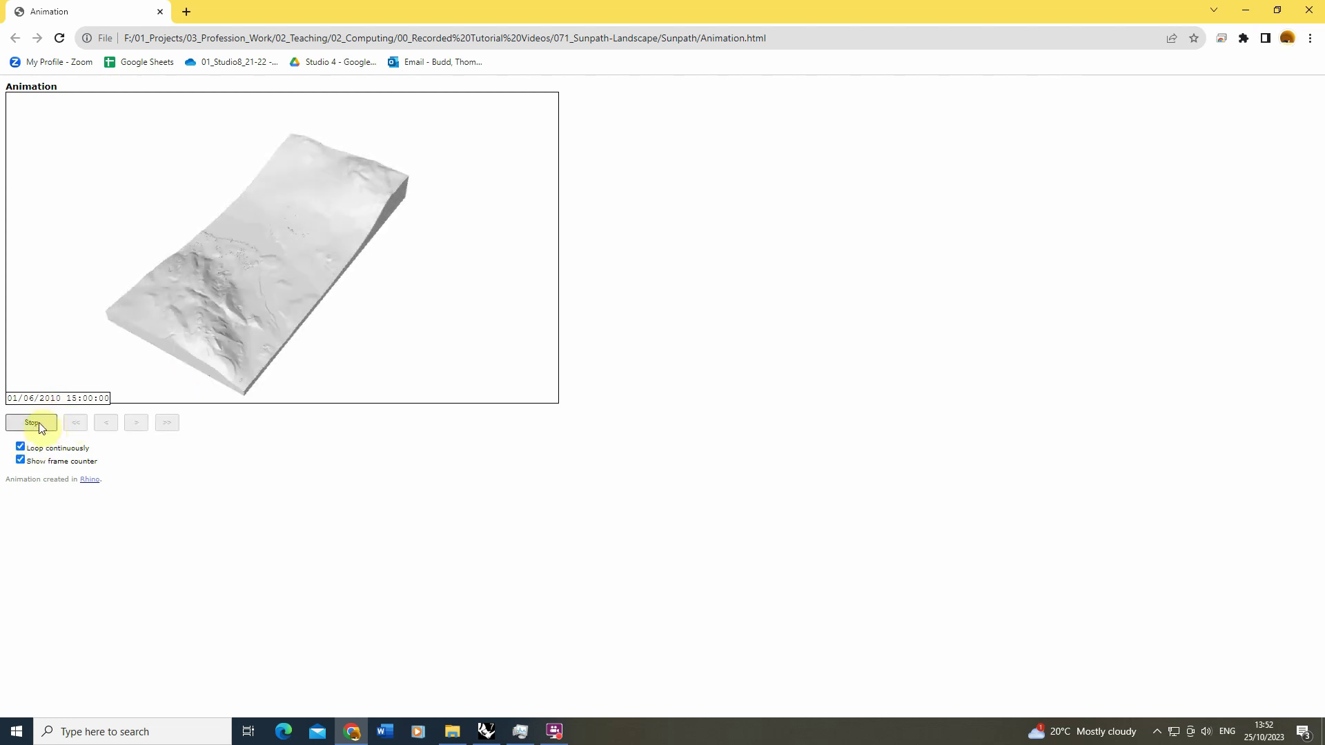
click(38, 428)
Step: Load Animation_00000 to Animation_00015 into one new Photoshop document as stacked layers
click(1311, 10)
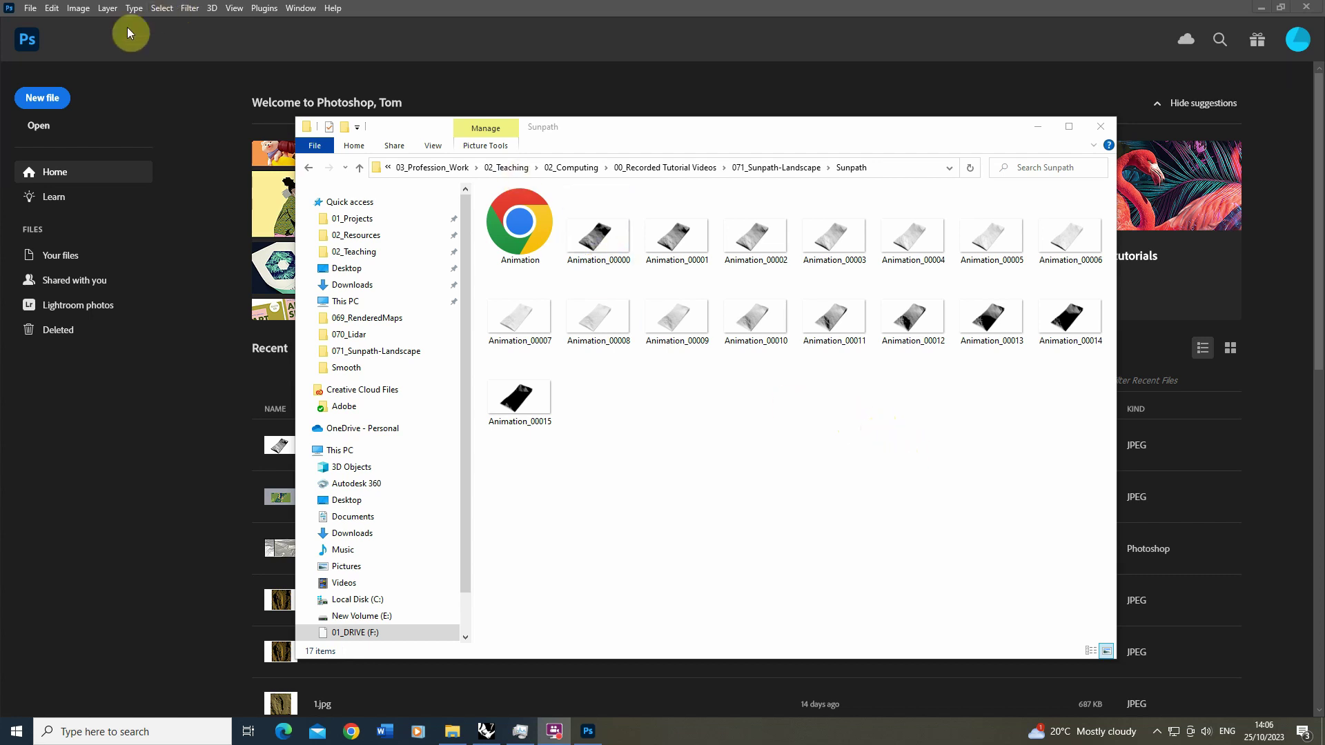
click(81, 46)
click(32, 10)
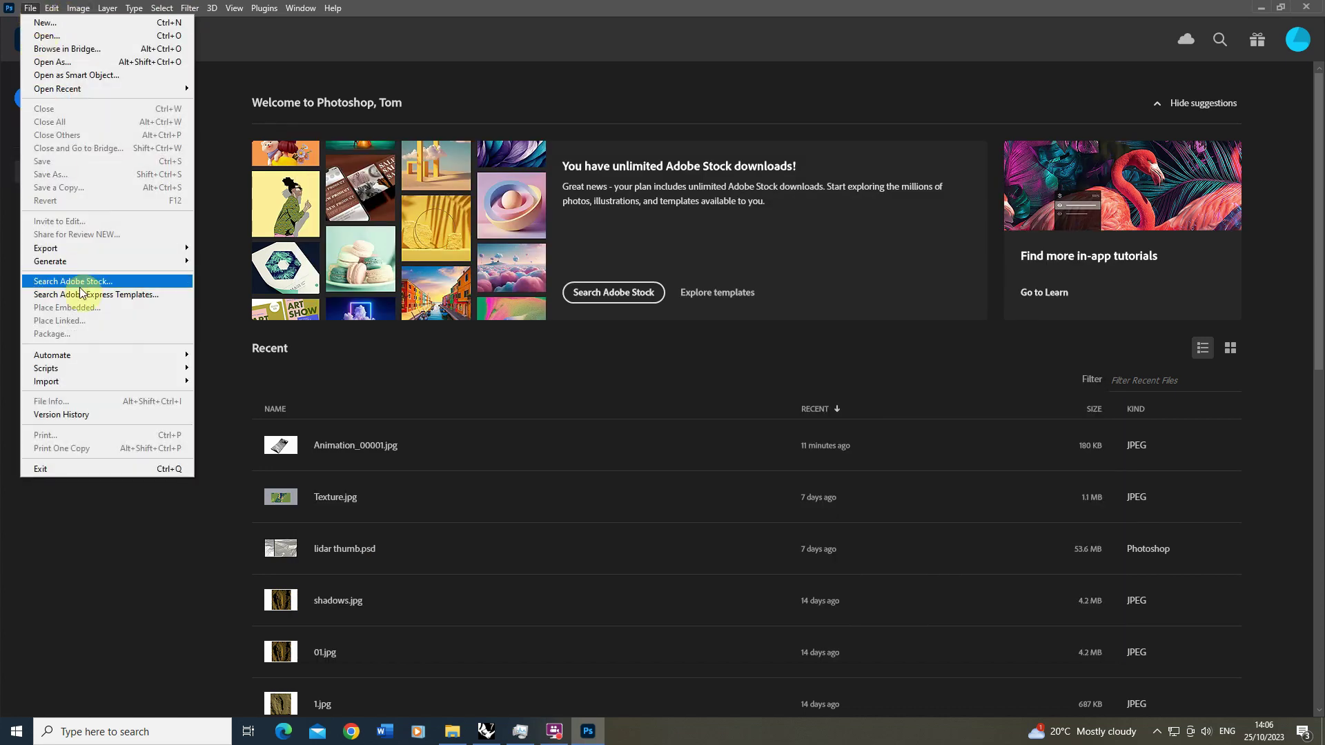
mouse_move(99, 369)
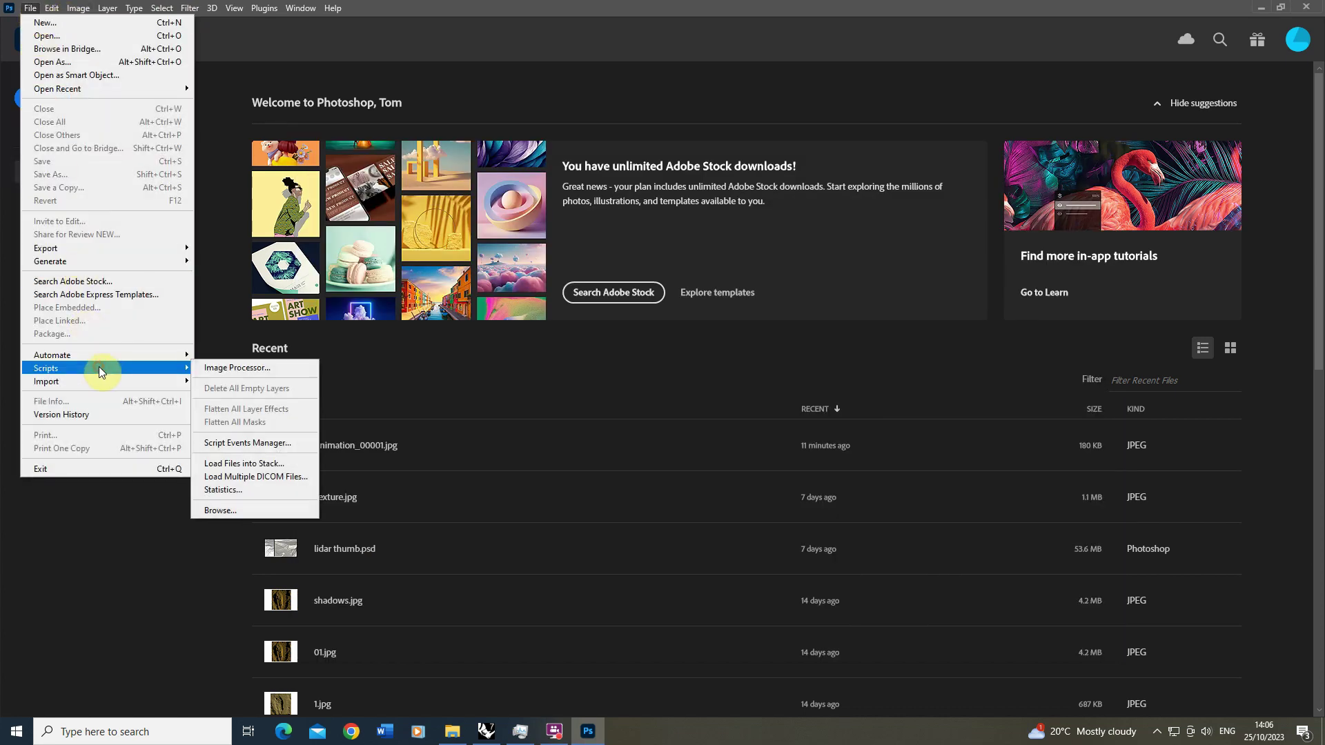
click(272, 465)
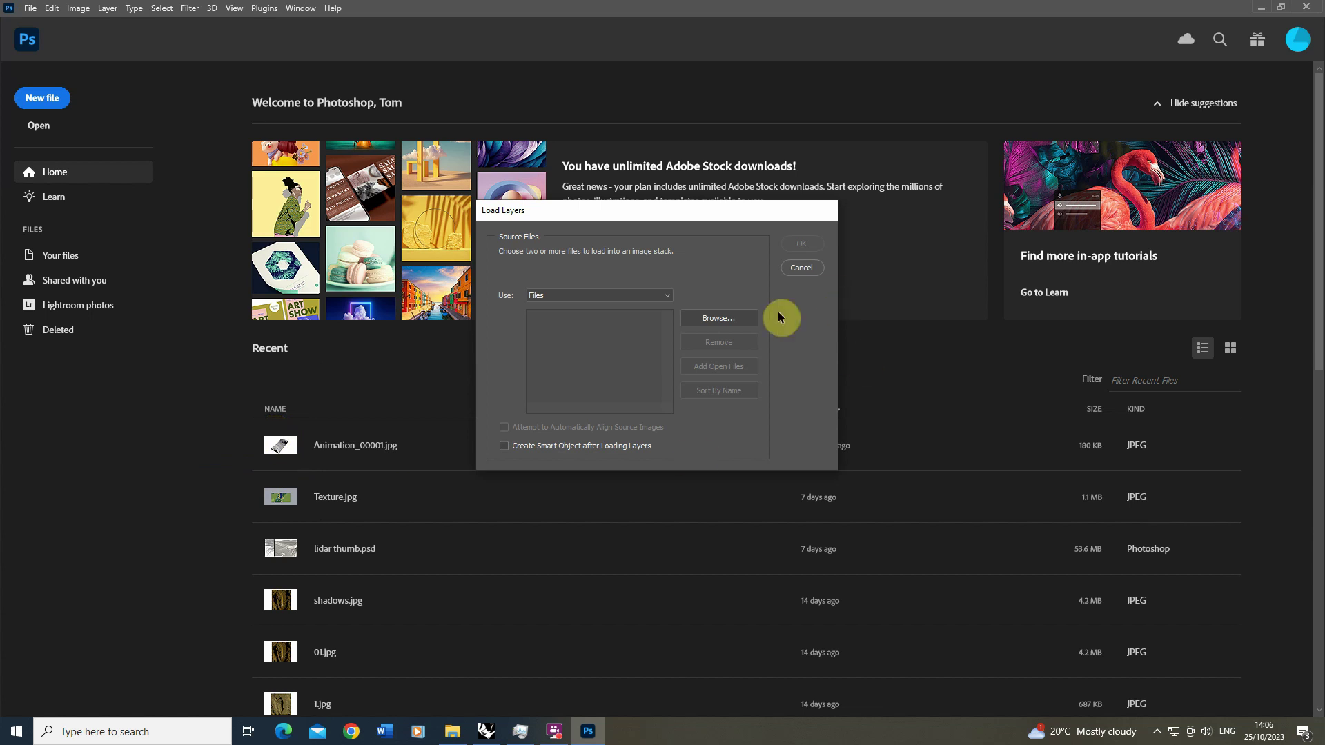
click(721, 322)
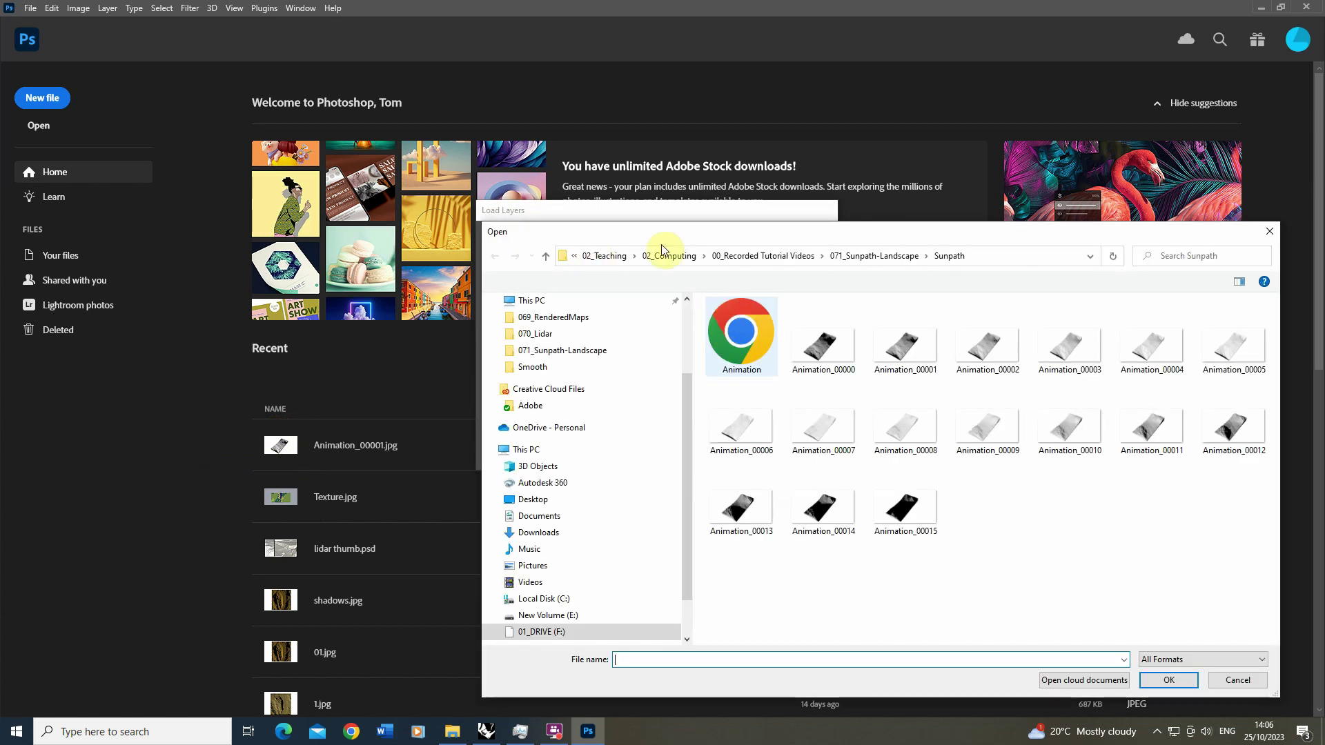
click(840, 373)
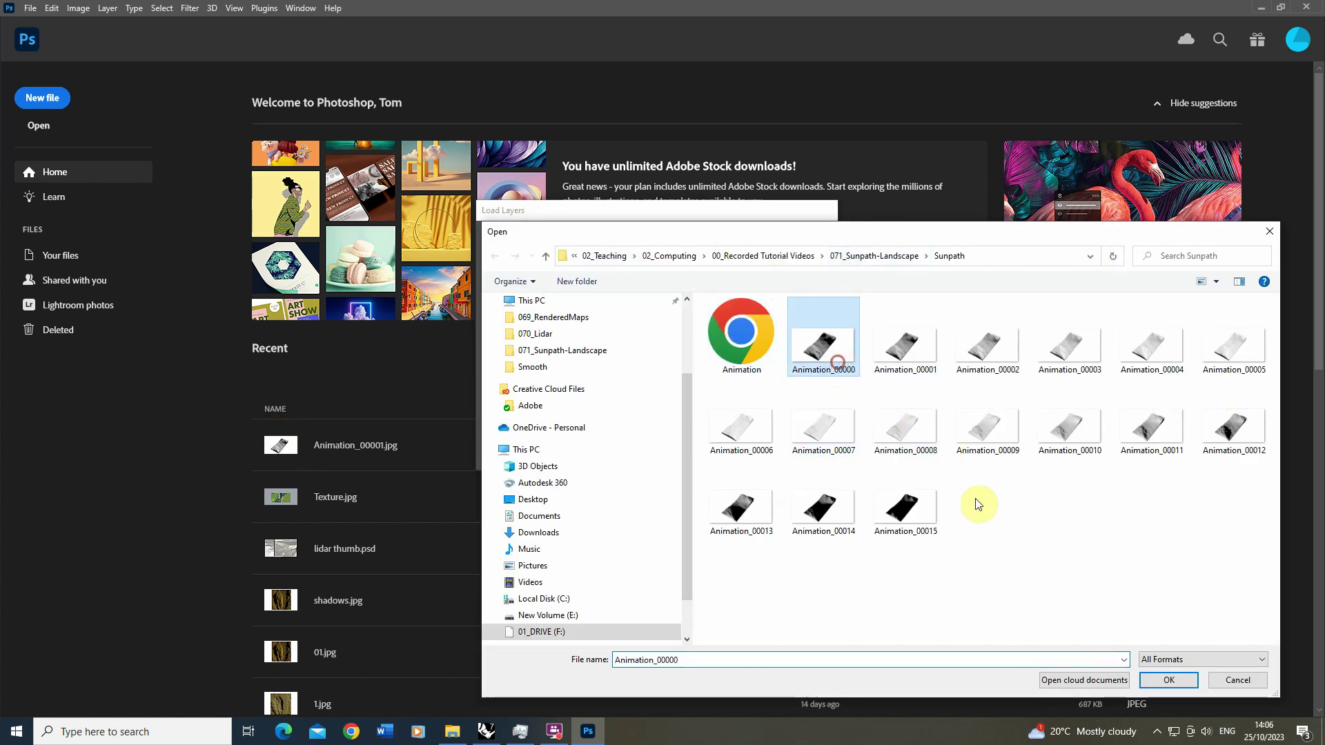
shift+click(922, 522)
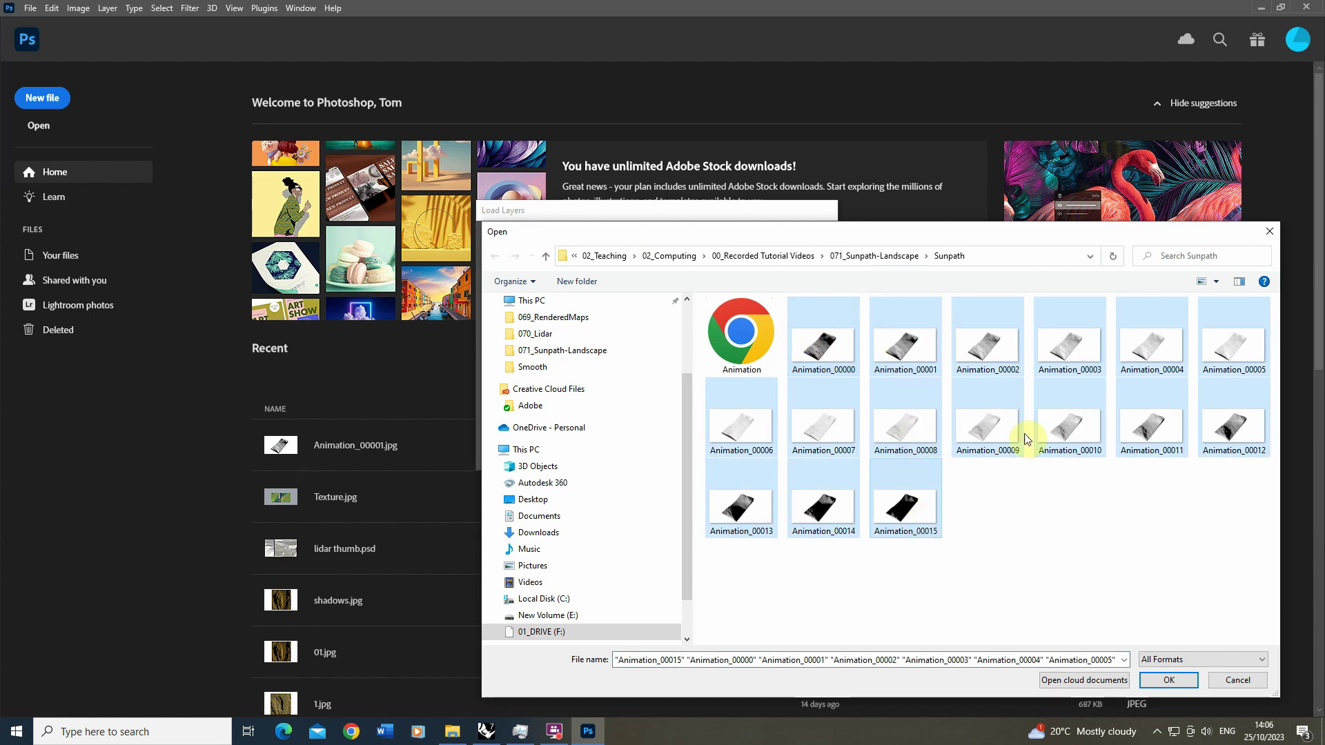
click(1170, 678)
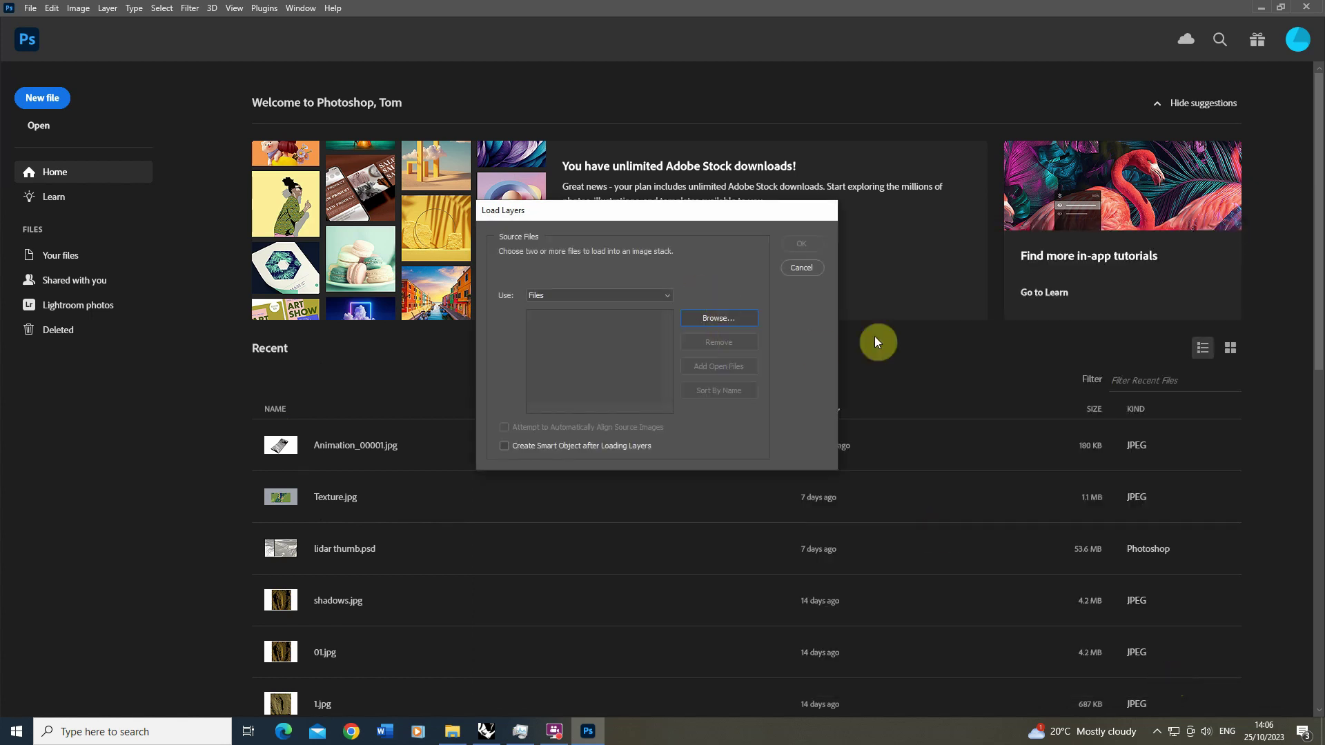
click(805, 244)
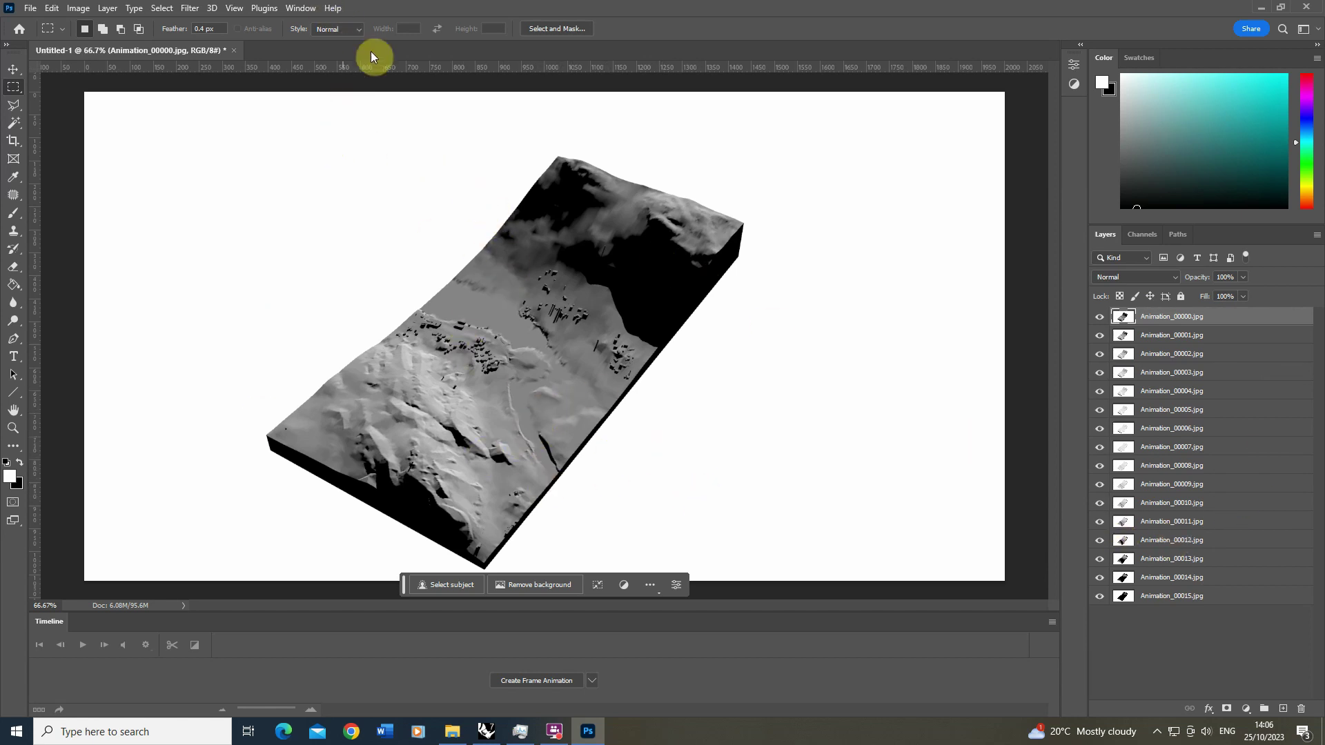
Step: Show the Timeline panel and create a single-frame animation looping Forever
click(296, 9)
click(298, 9)
click(301, 10)
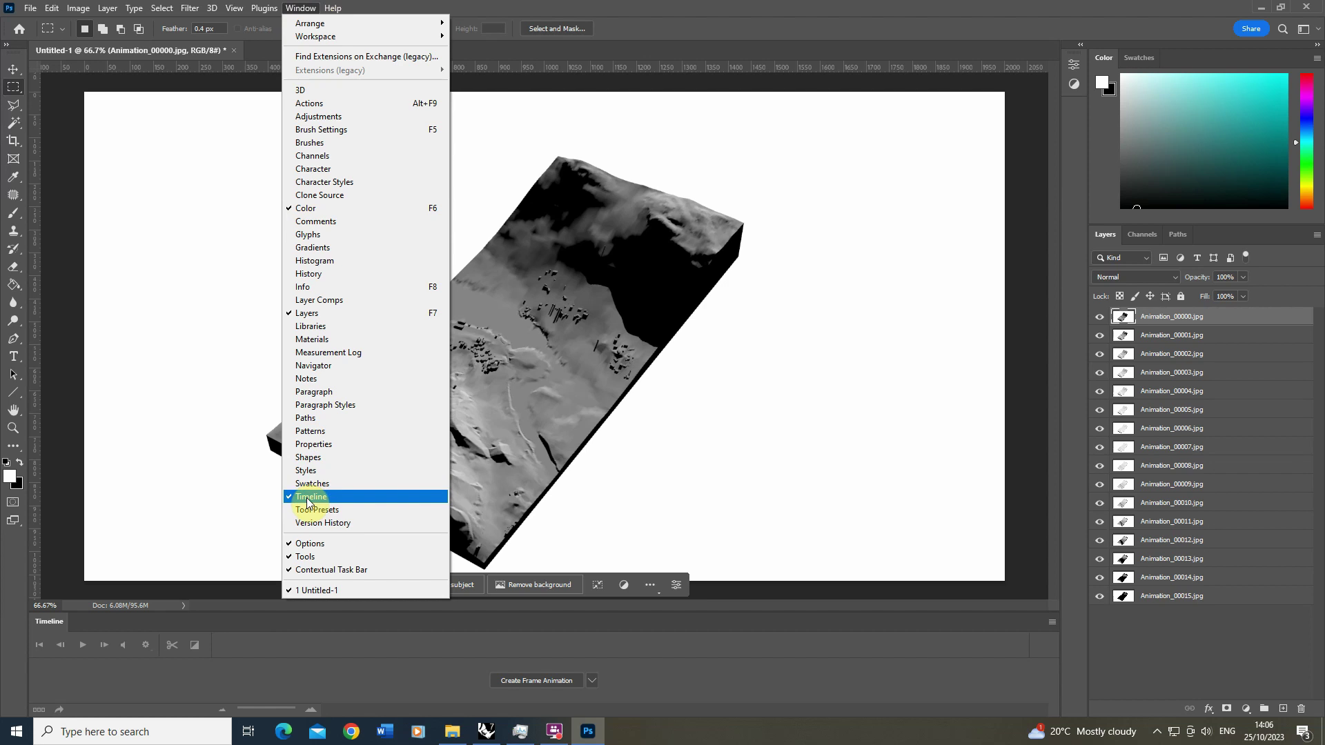
click(85, 627)
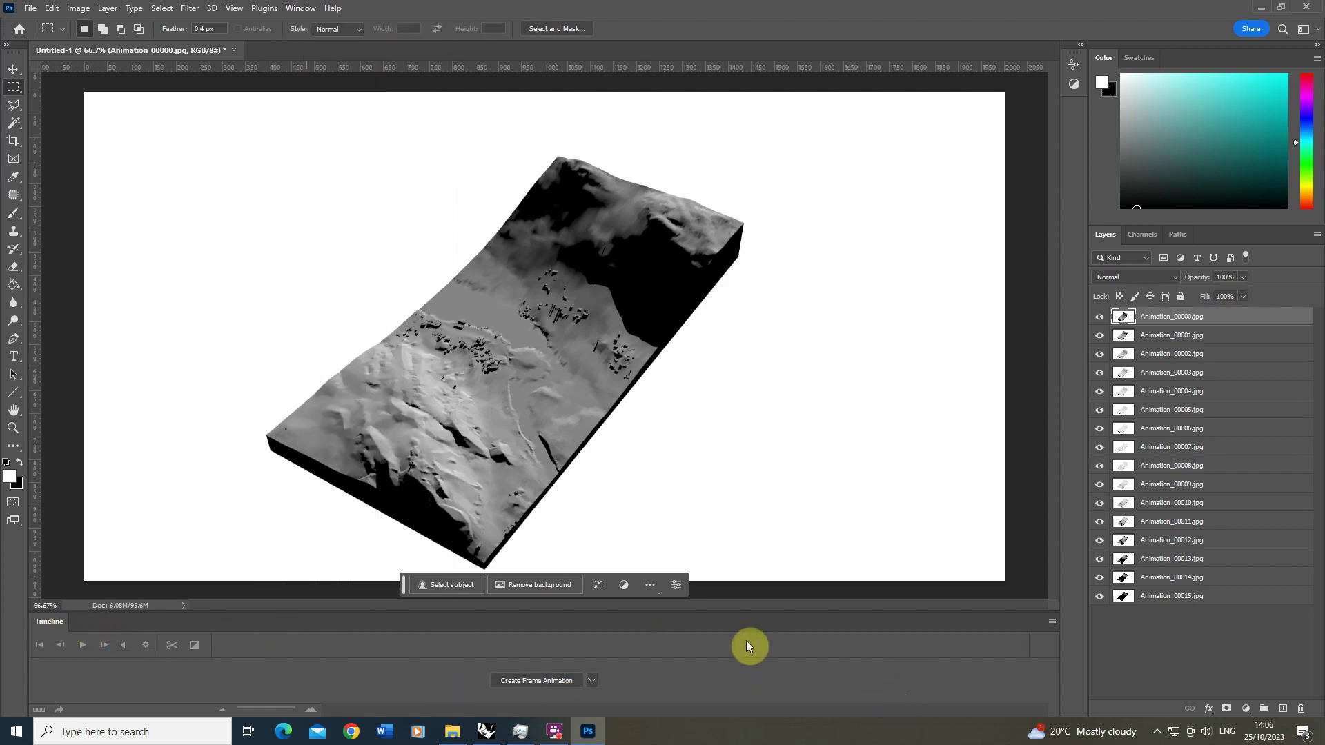
mouse_move(600, 627)
mouse_down()
mouse_move(603, 597)
mouse_move(594, 664)
mouse_move(599, 633)
mouse_up()
click(598, 630)
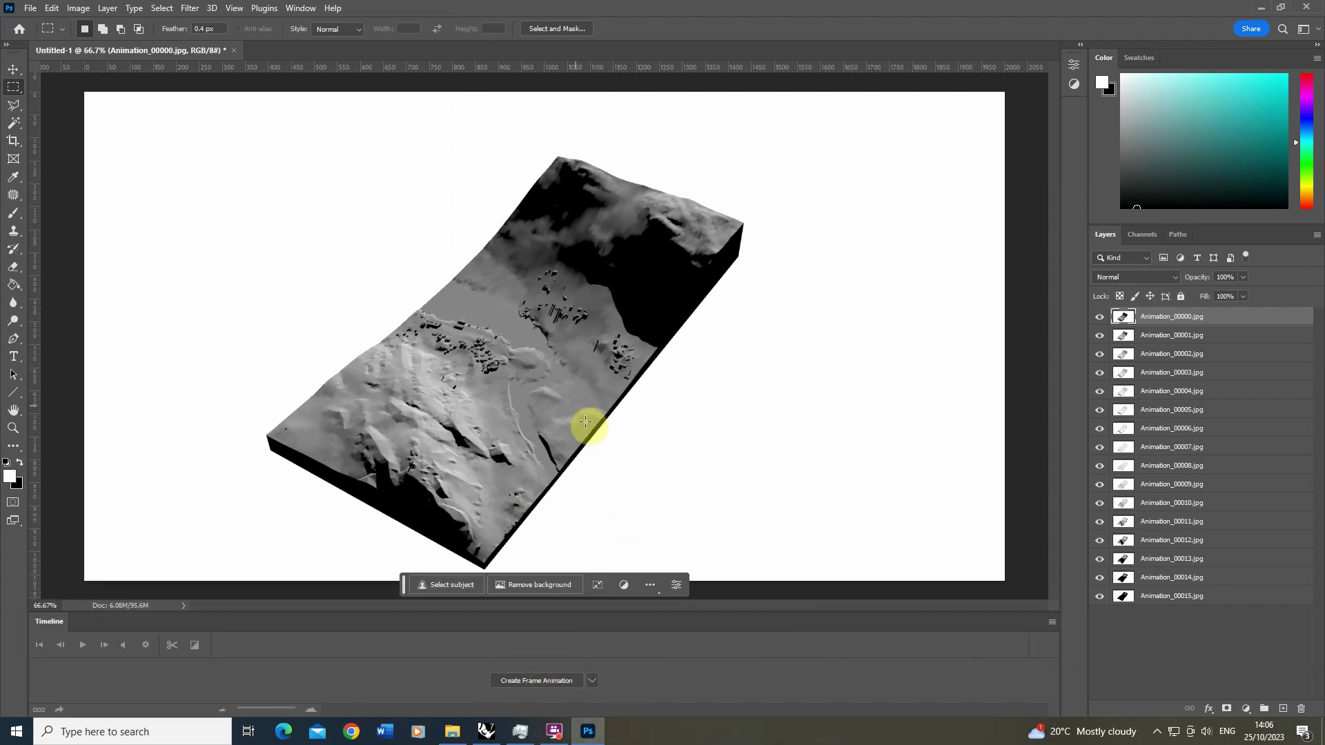
click(545, 682)
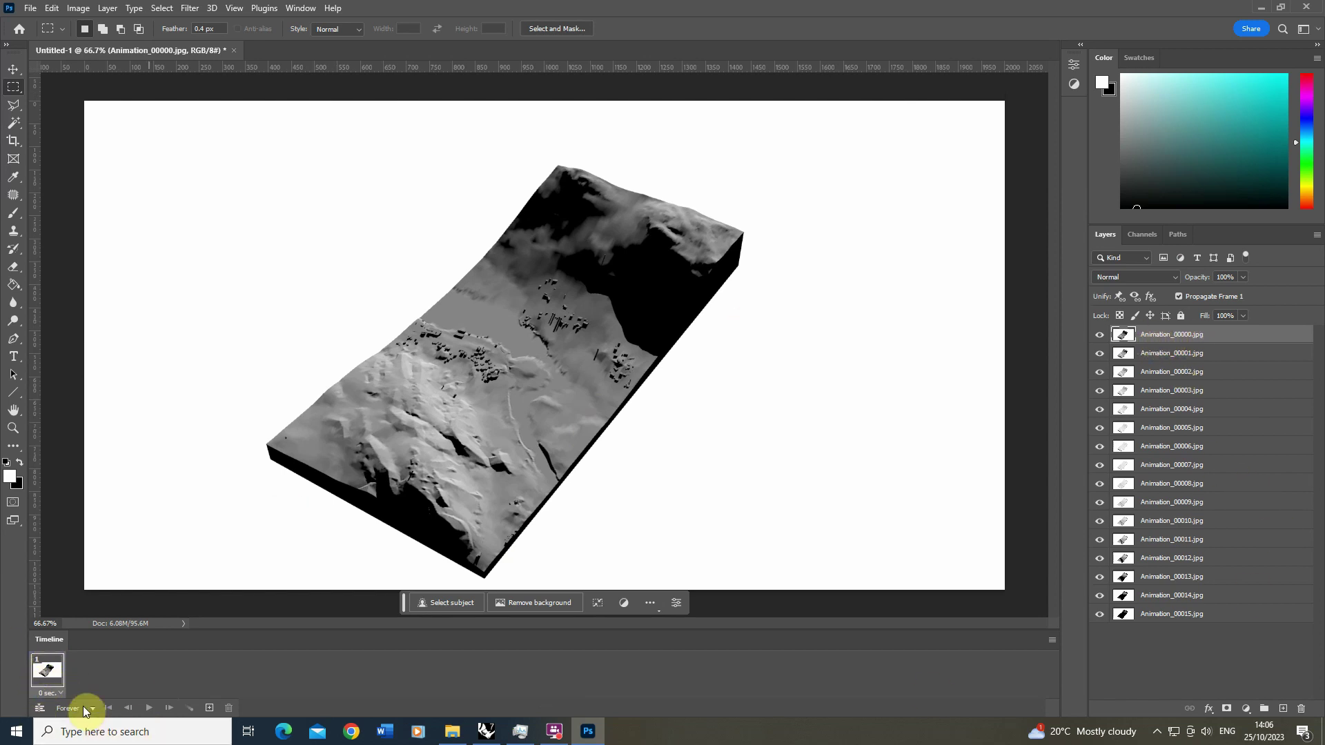
click(1052, 641)
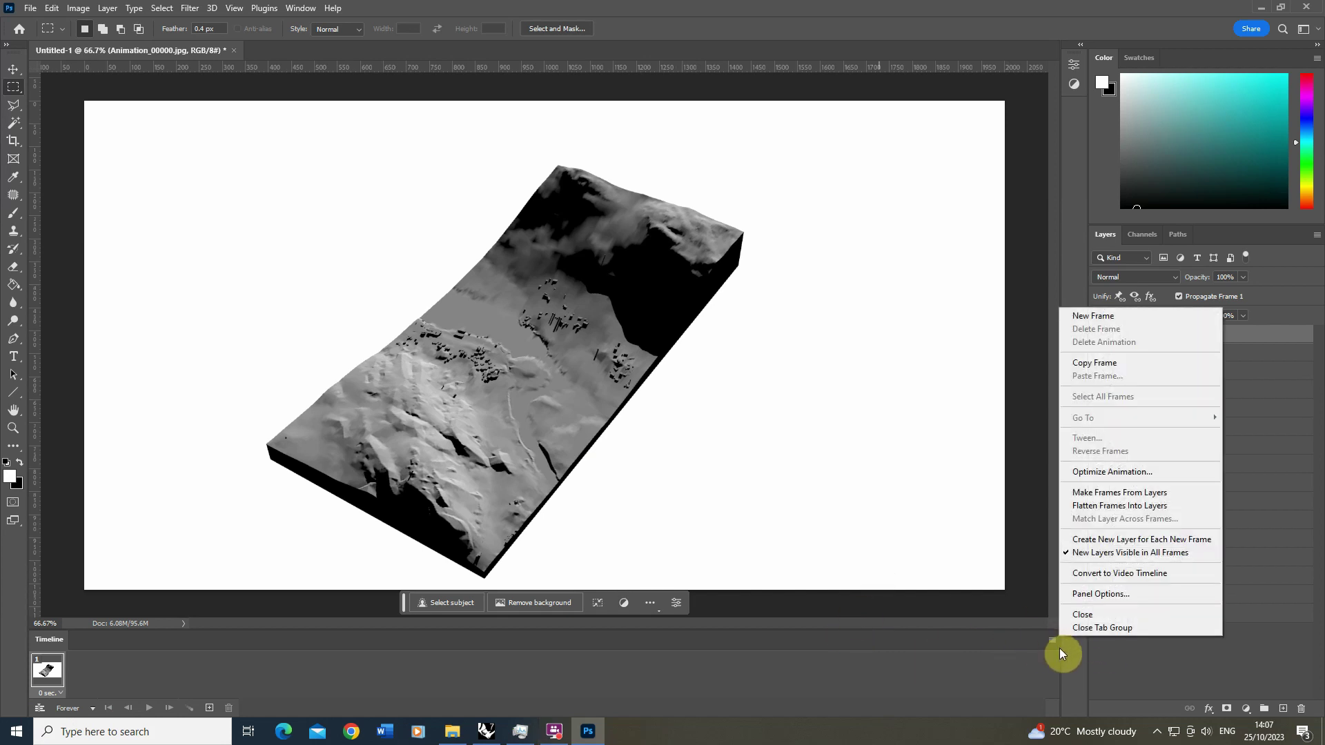
Step: Make frames from the sixteen layers, give each a 0.5 second delay, and play them
click(1132, 494)
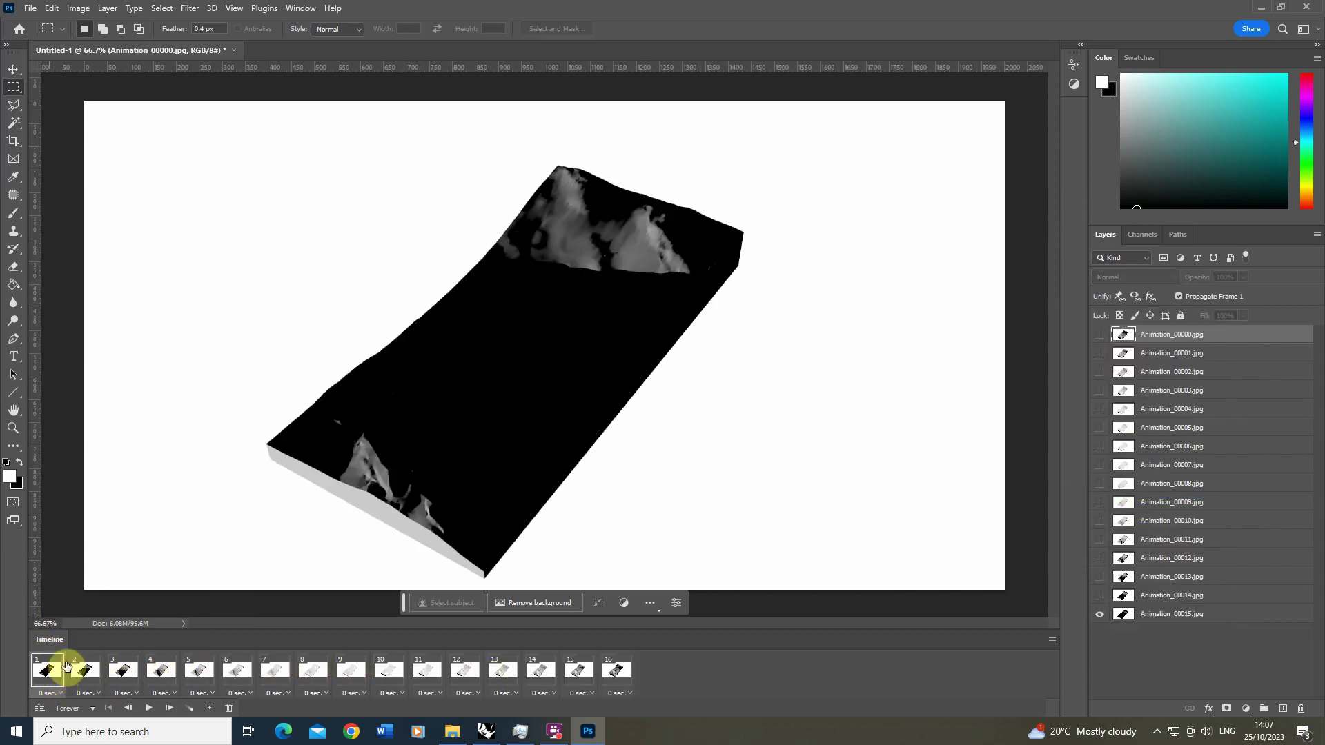
click(150, 709)
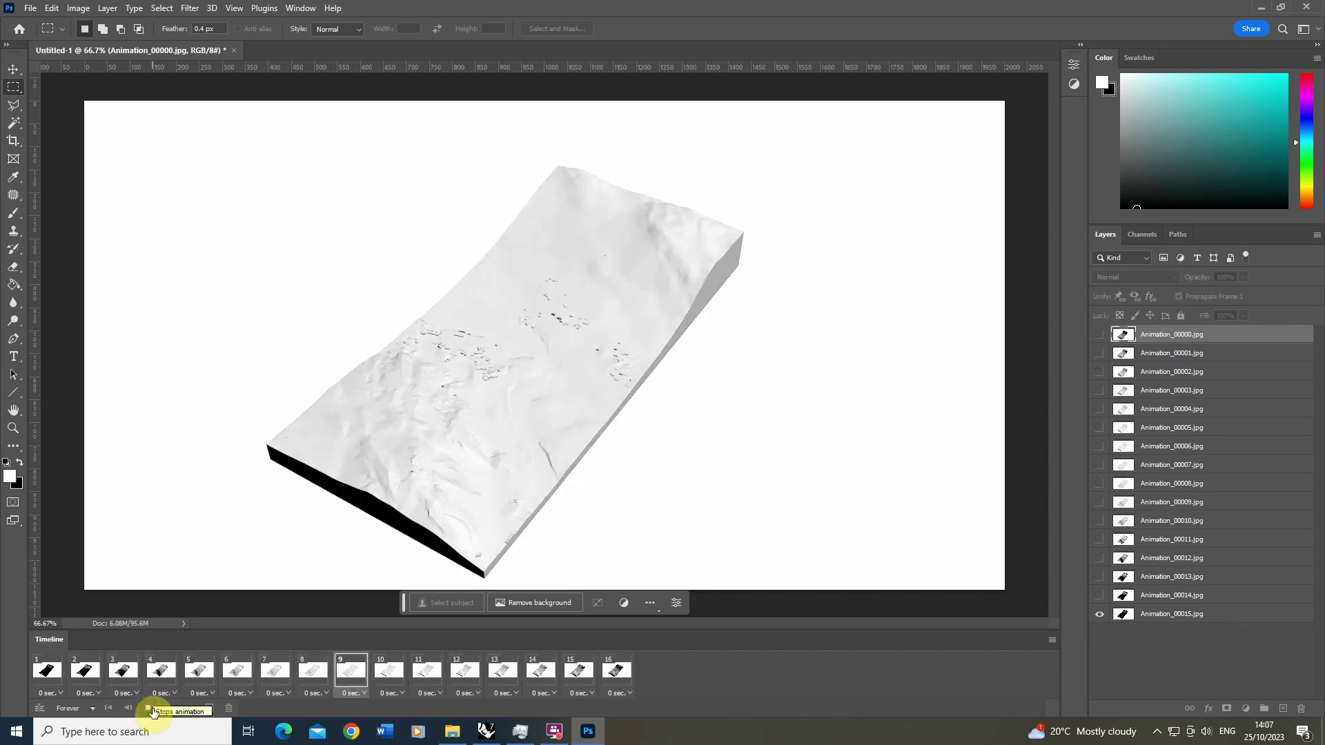
click(47, 669)
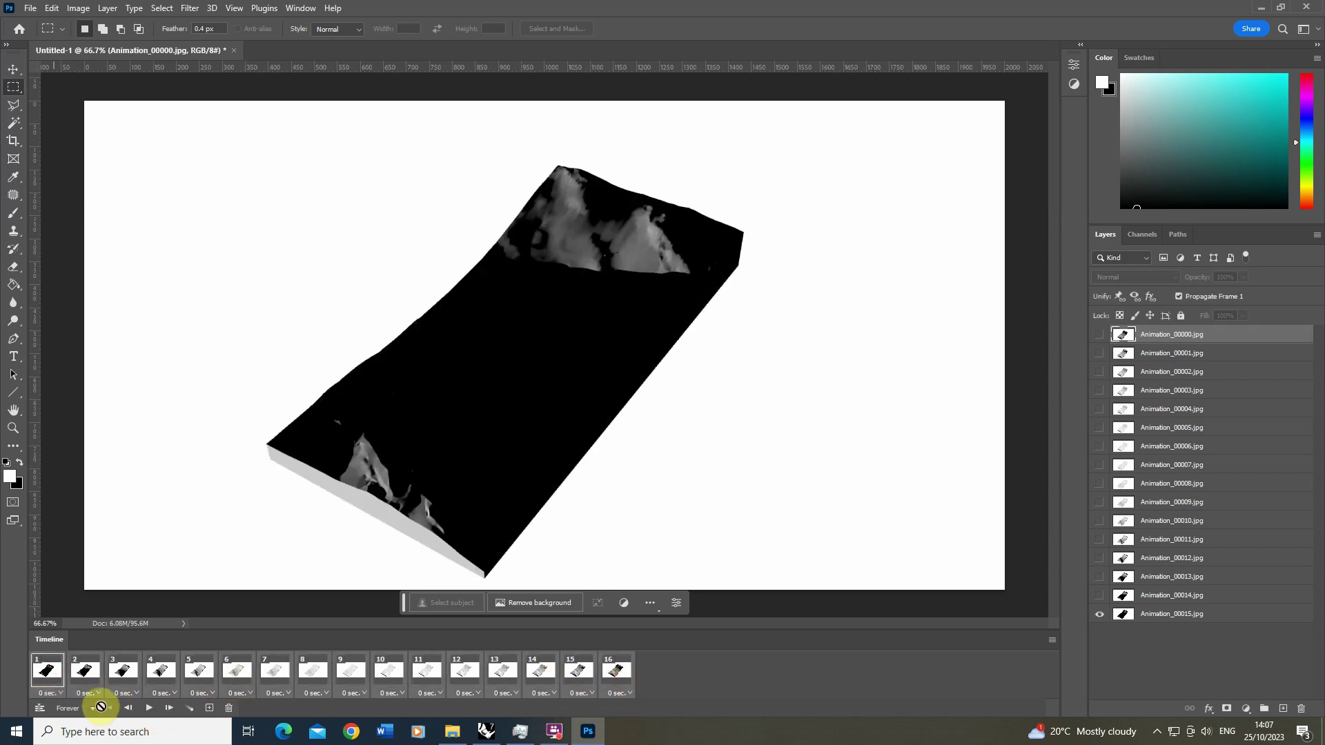
click(58, 692)
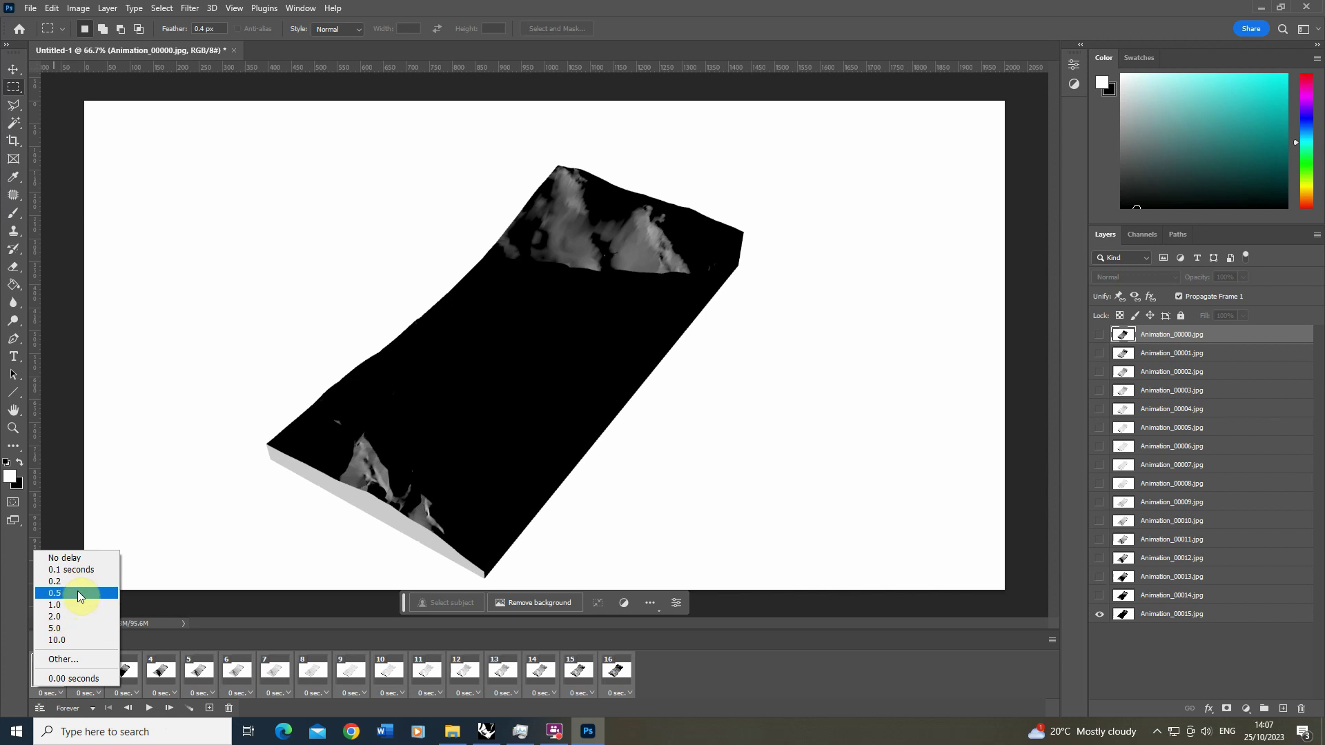
click(57, 593)
click(149, 708)
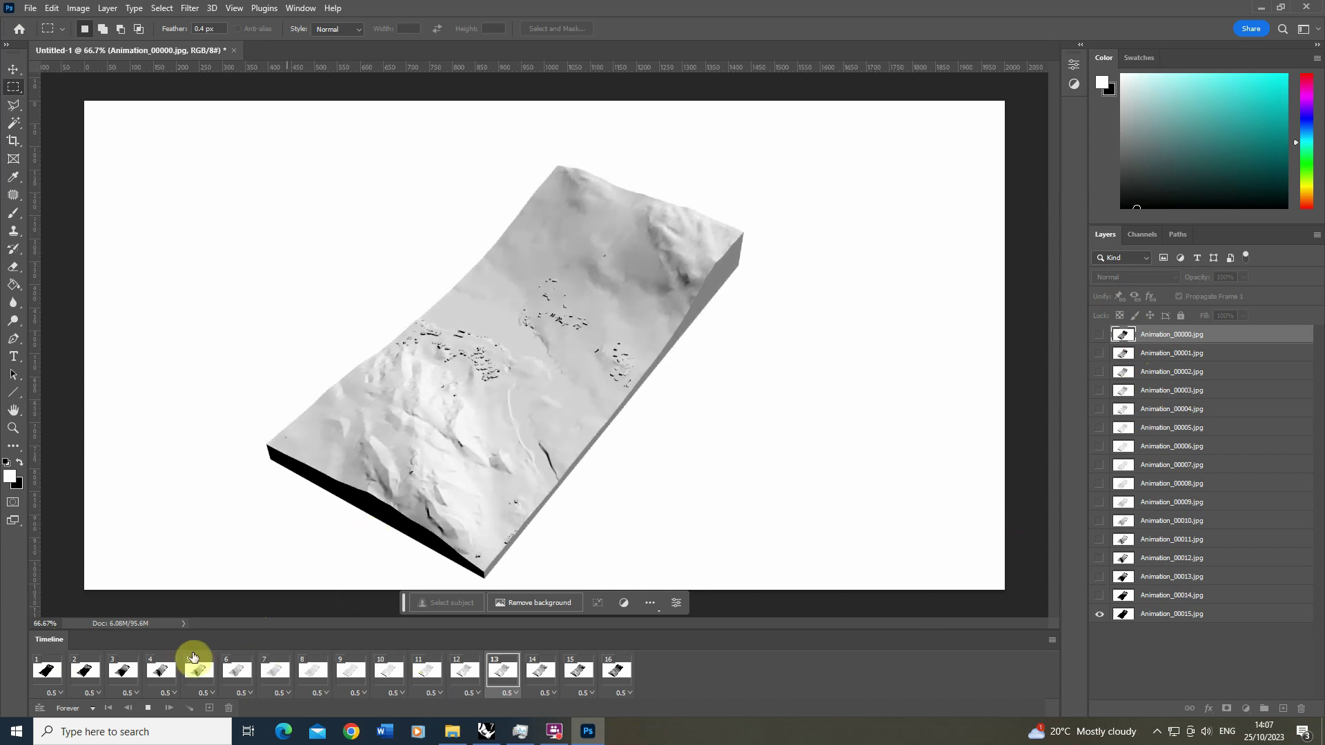
Step: Select all sixteen animation frames and reverse their order
click(152, 711)
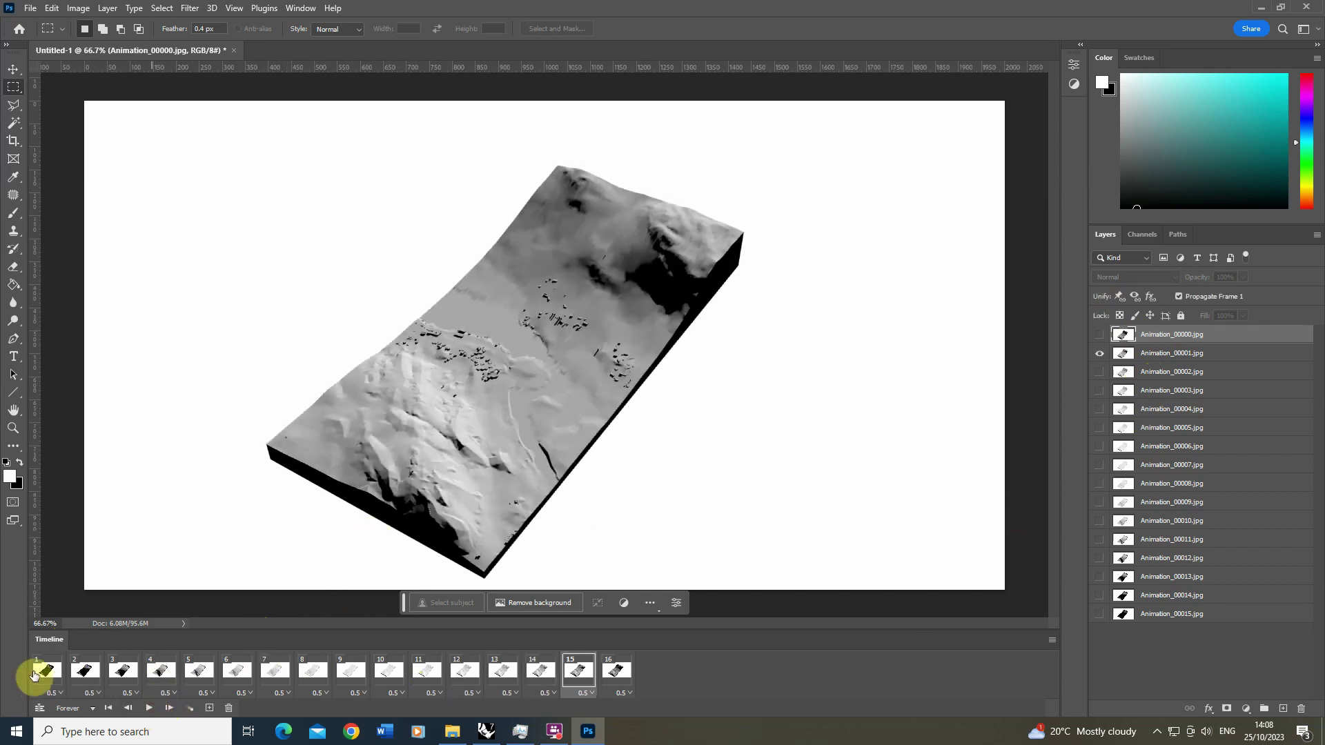
click(42, 673)
shift+click(616, 673)
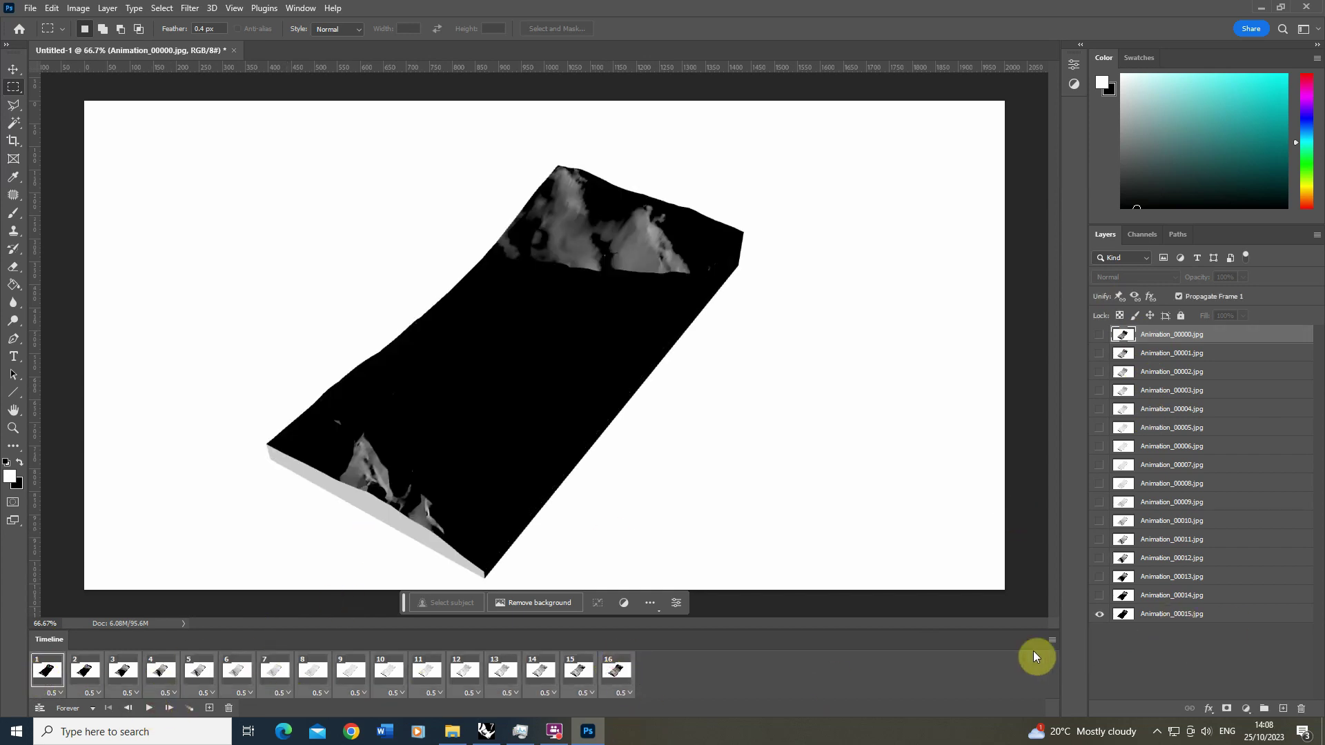
click(1053, 641)
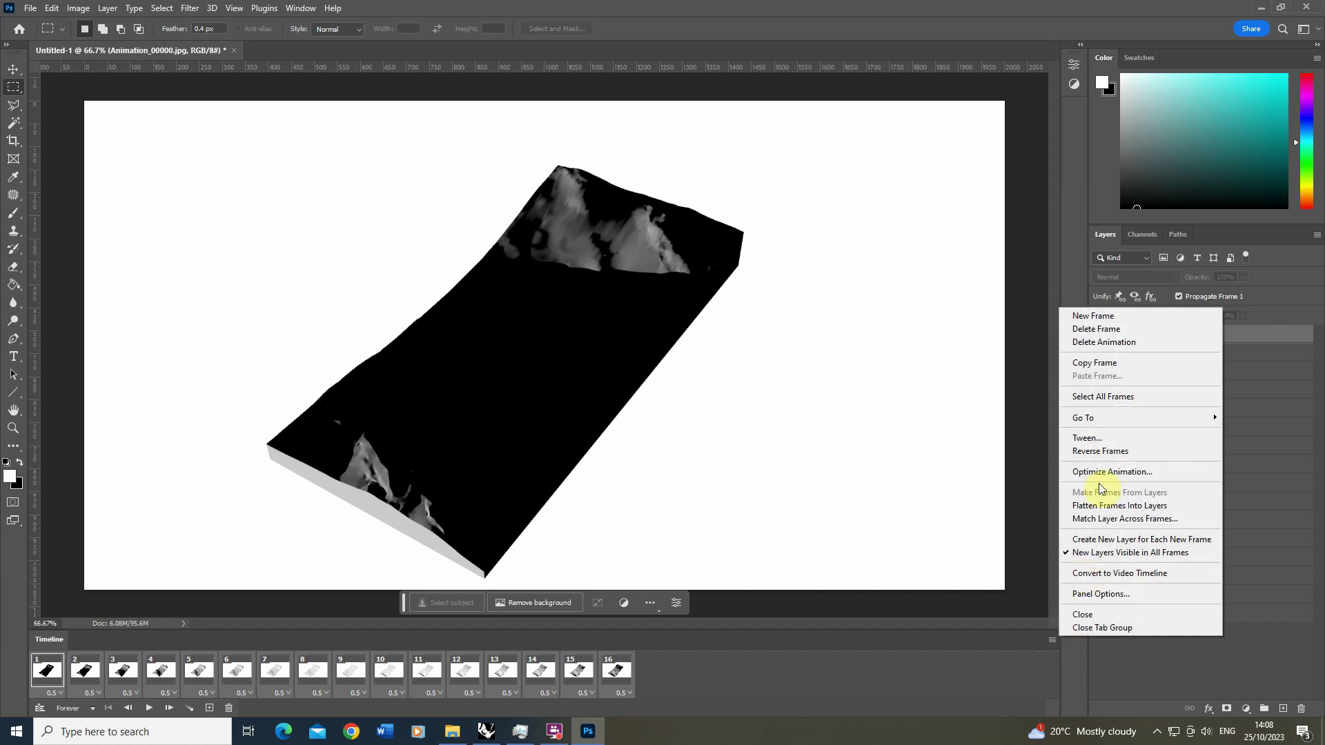
click(1103, 452)
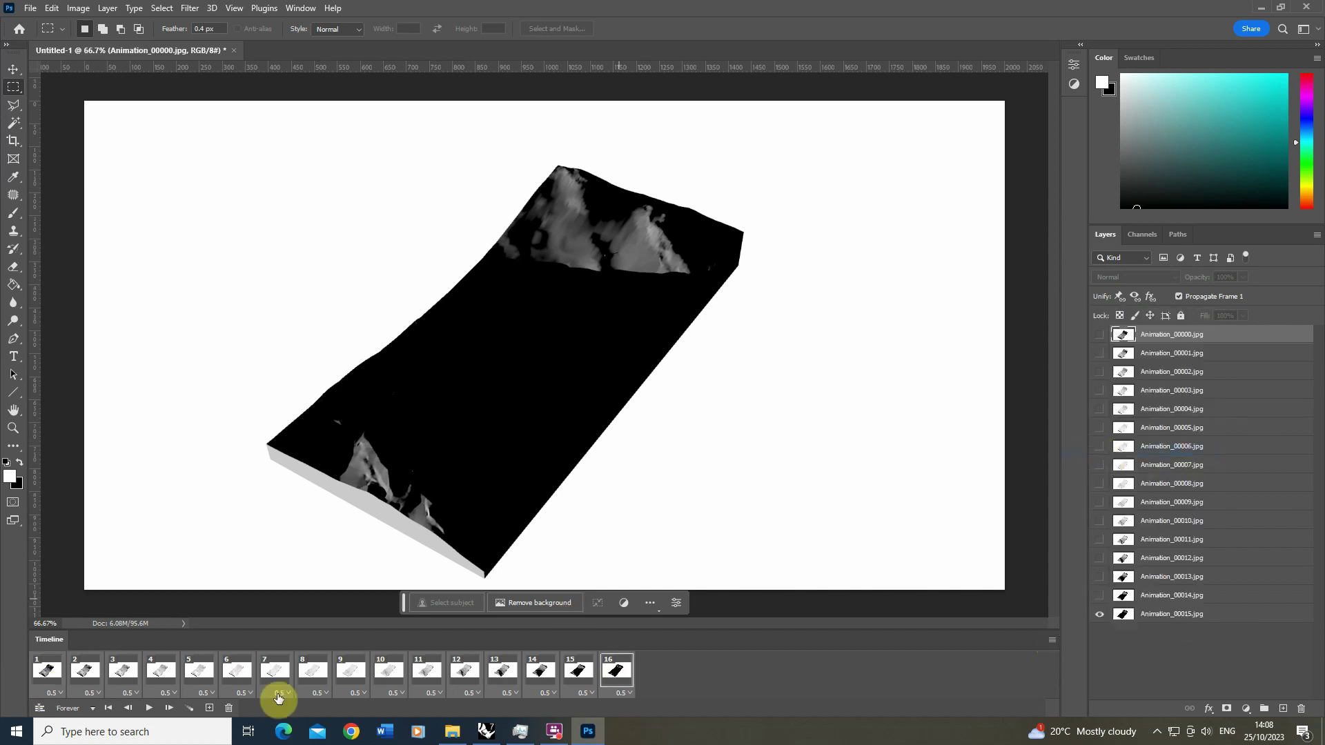
Step: Play the sun-shadow animation once, stop it, and return to frame 1
click(54, 679)
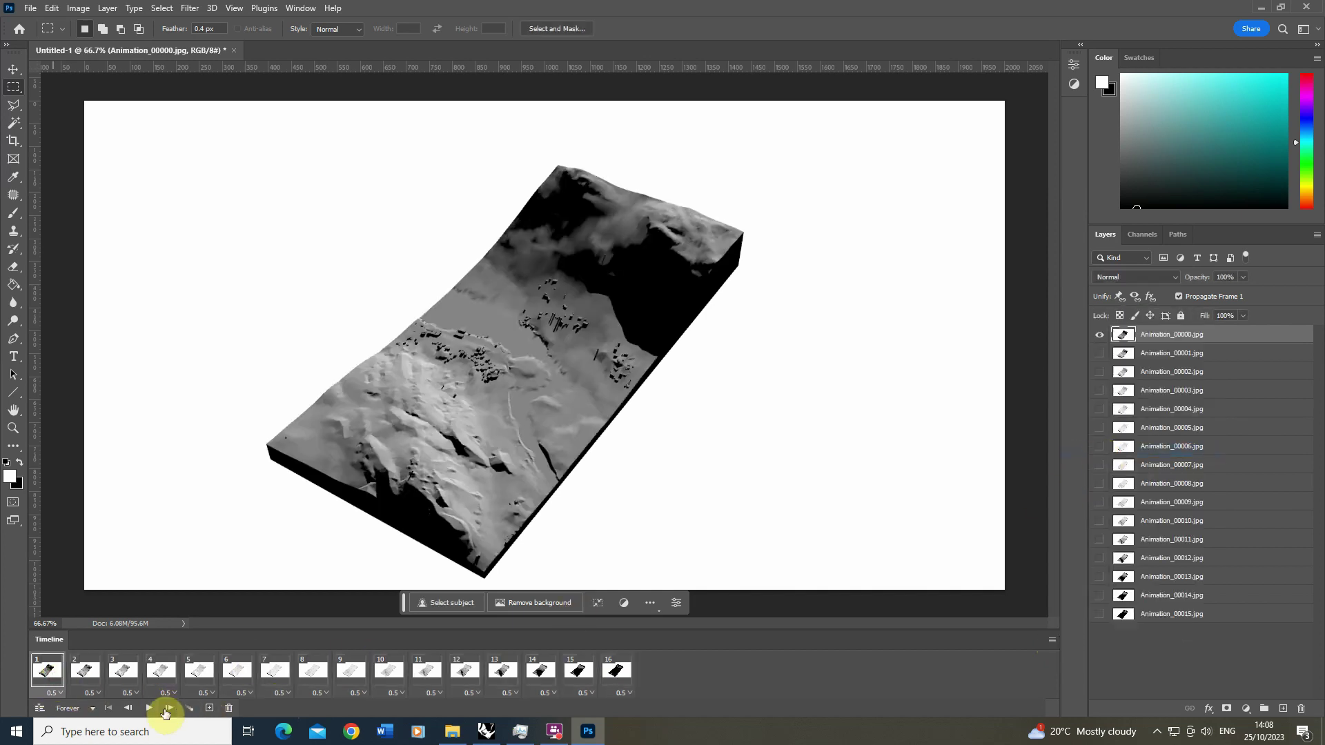
click(149, 711)
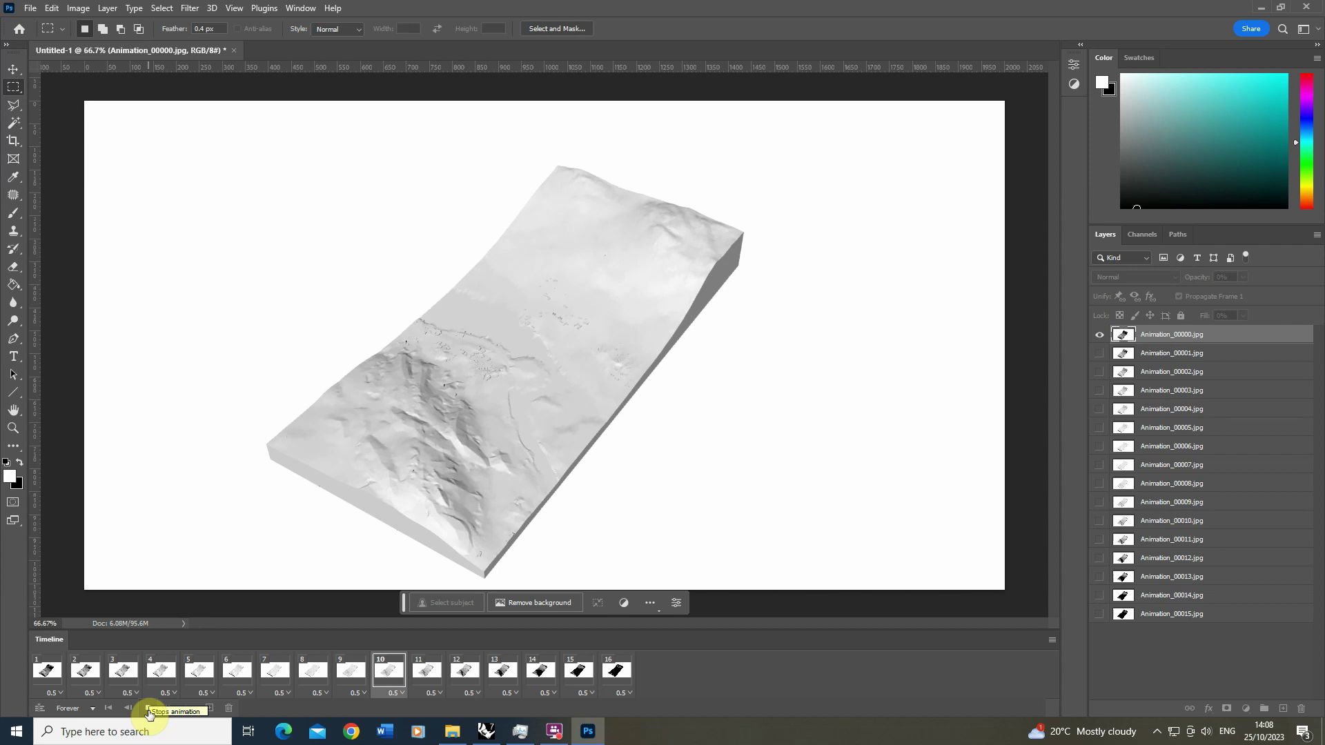
click(147, 710)
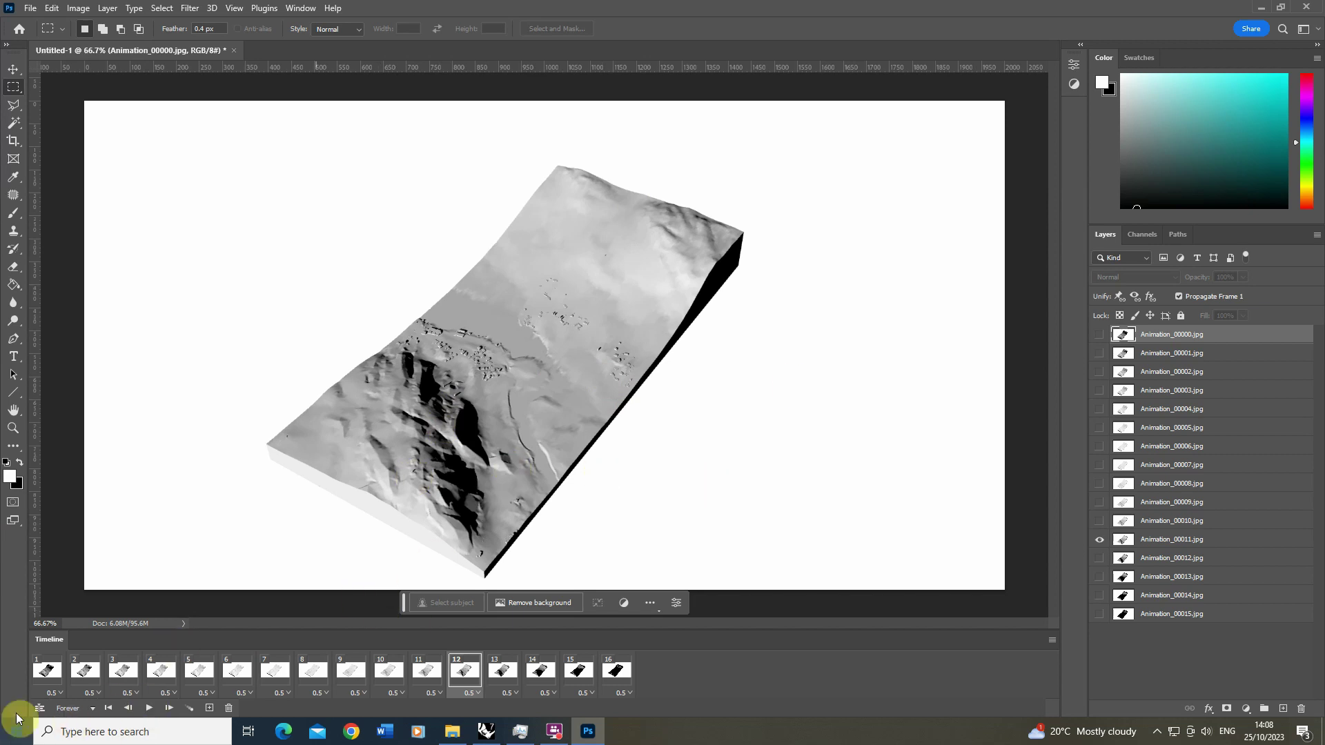
click(44, 673)
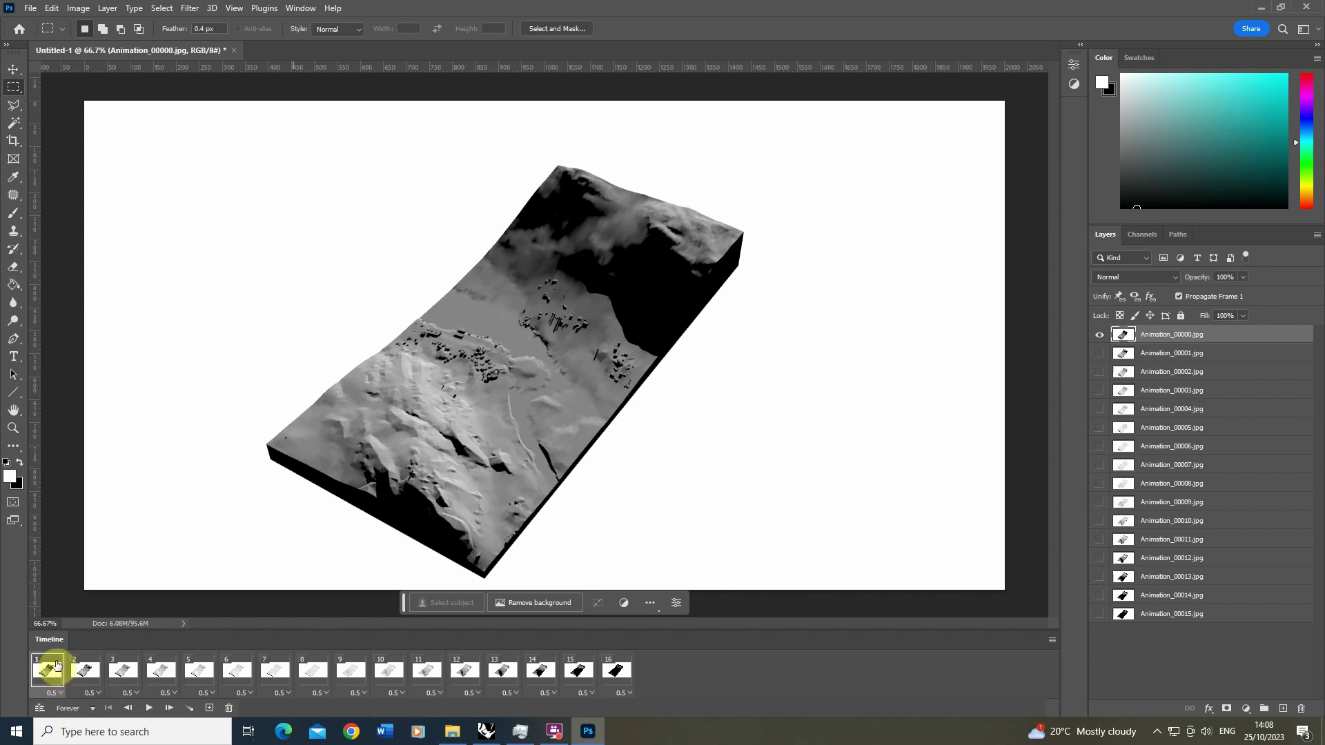
Step: Drag Base.jpg from 071_Sunpath-Landscape onto the canvas as a top layer and compare its visibility
click(452, 731)
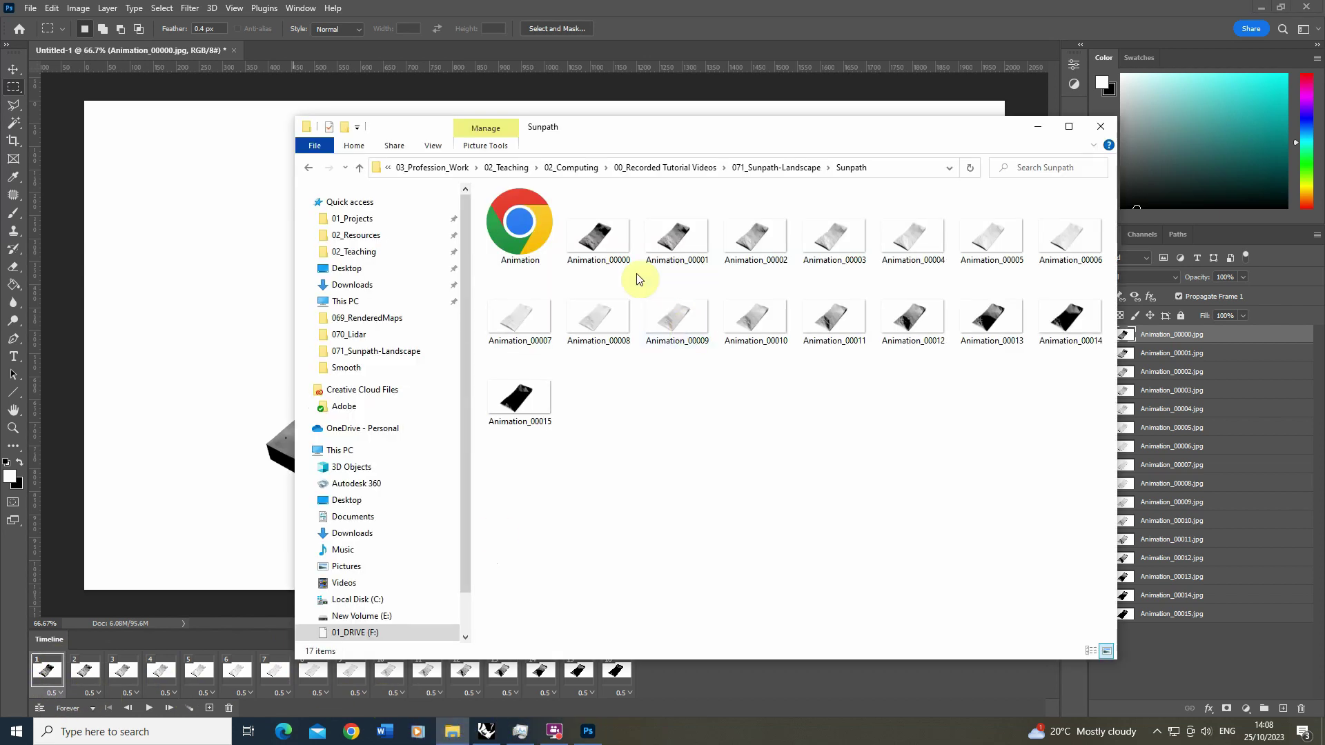
click(775, 167)
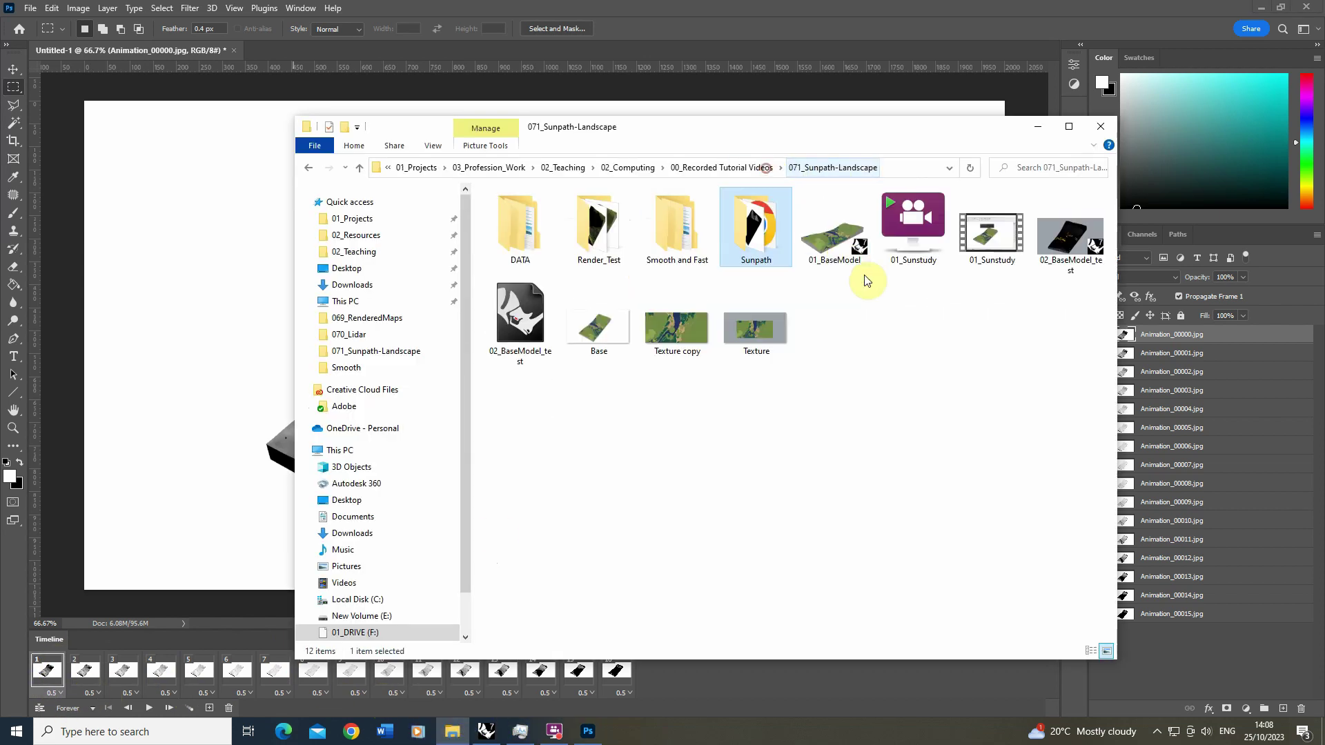
click(595, 336)
drag(598, 331, 199, 200)
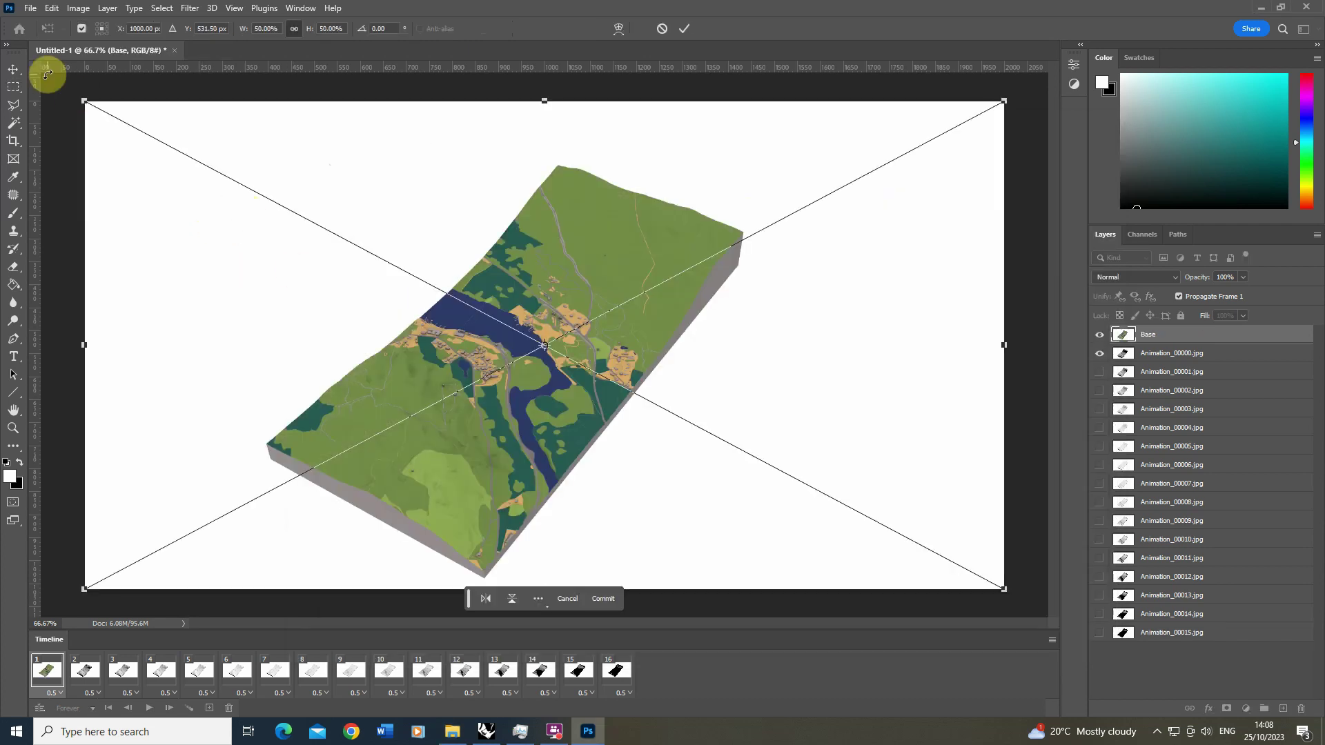
click(14, 87)
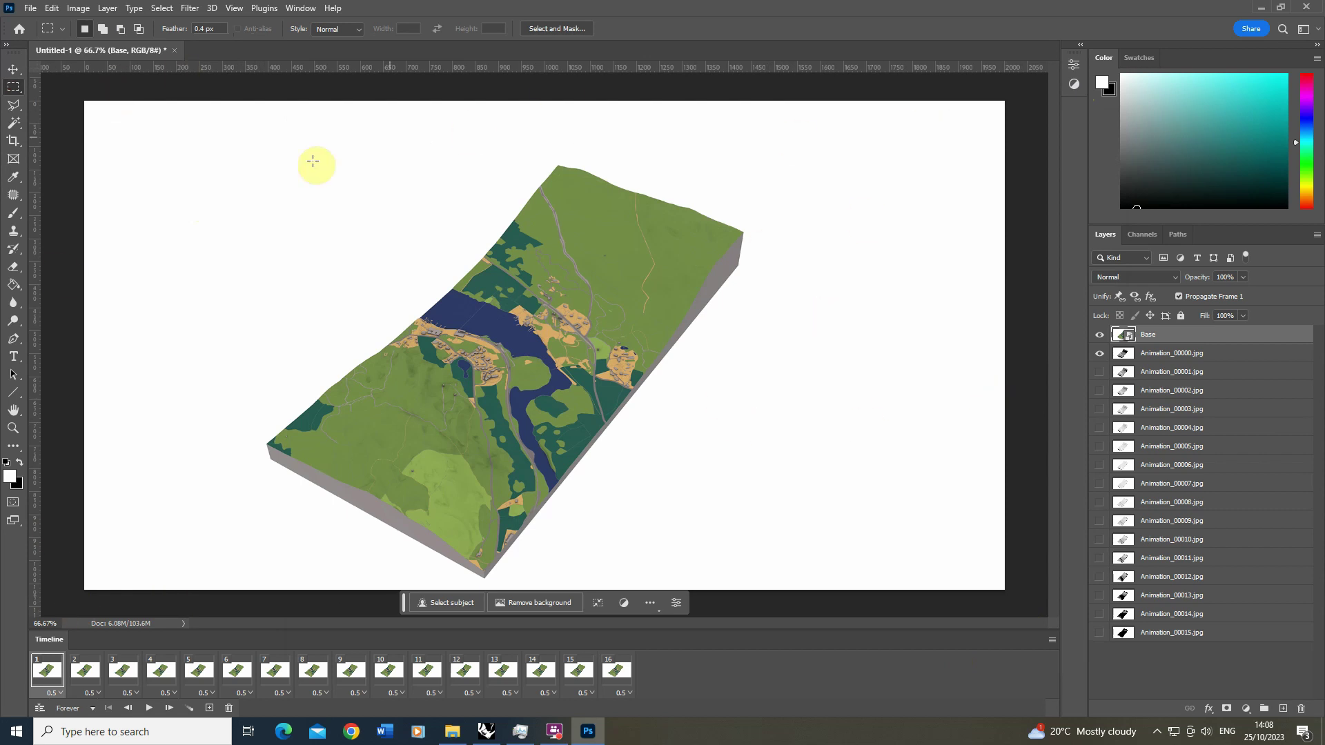
click(1100, 335)
click(1101, 336)
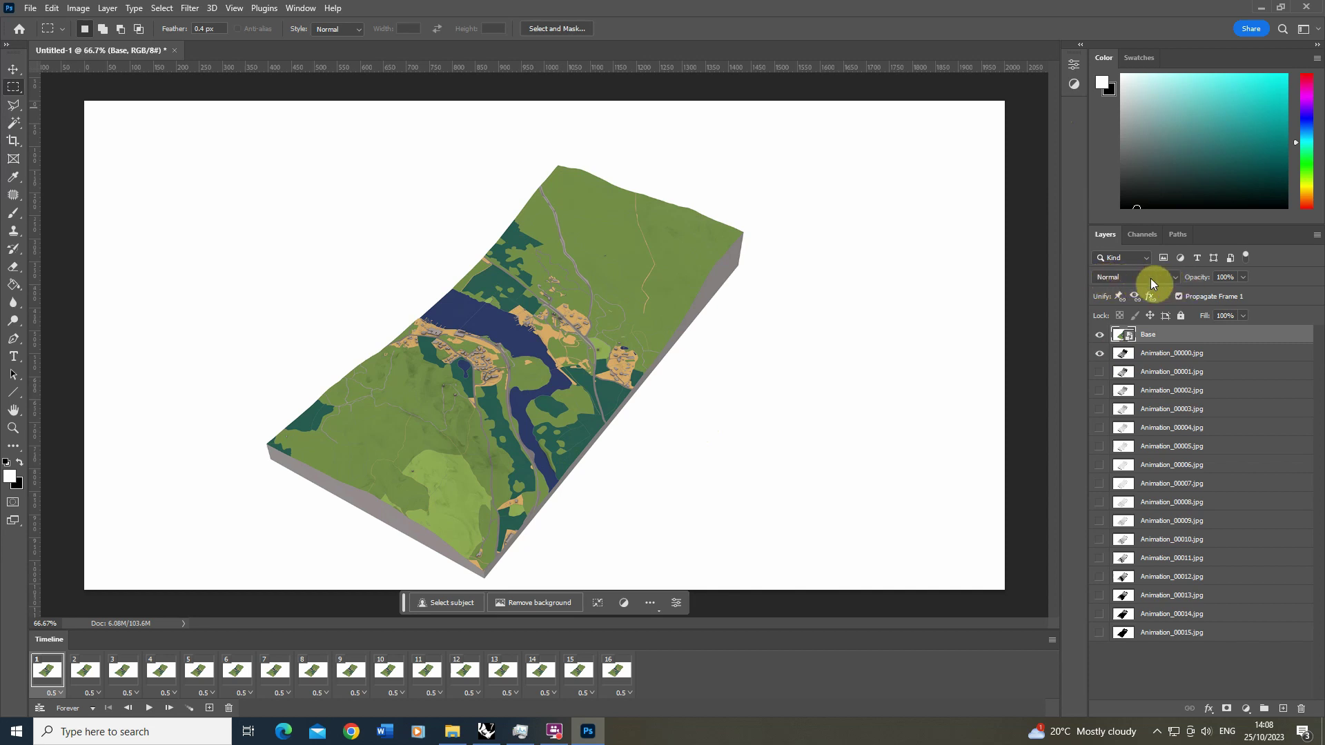
Step: Set the Base layer to Multiply, preview playback, then select frame 1 and layer Animation_00000.jpg
click(1109, 279)
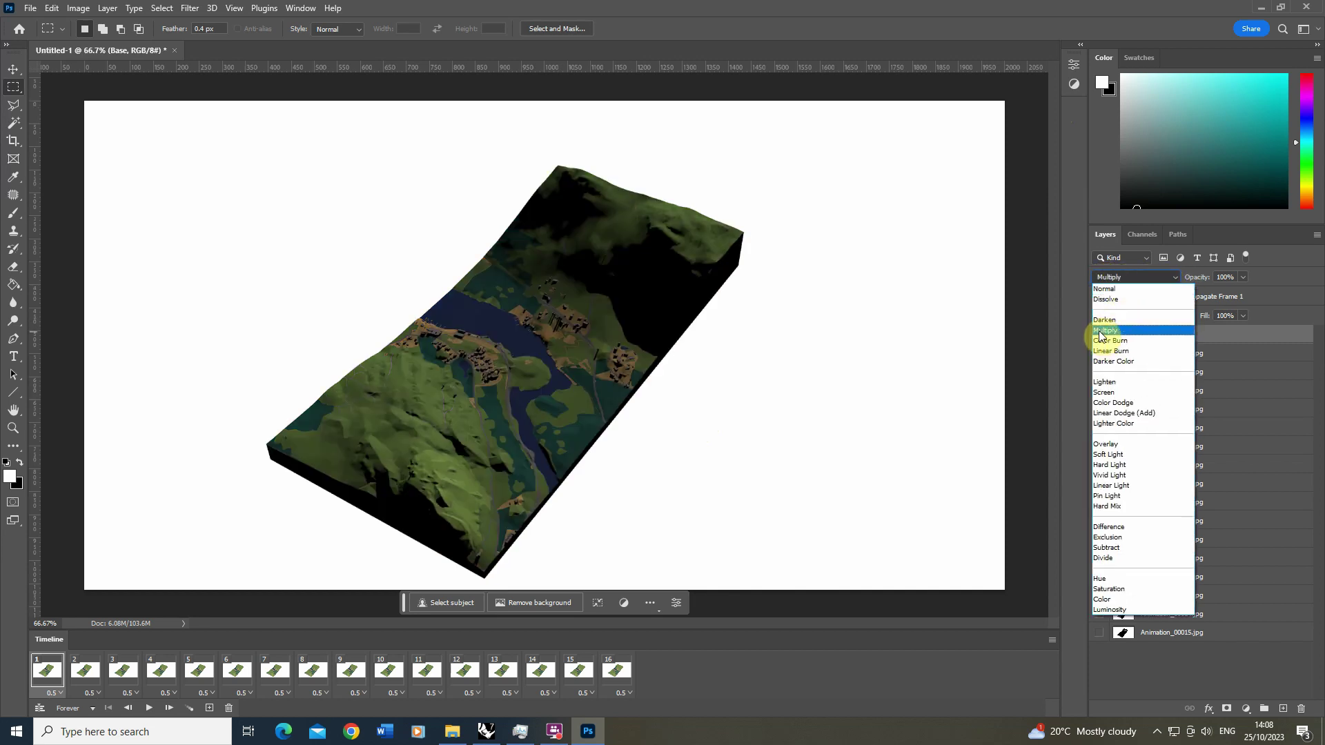
click(1100, 332)
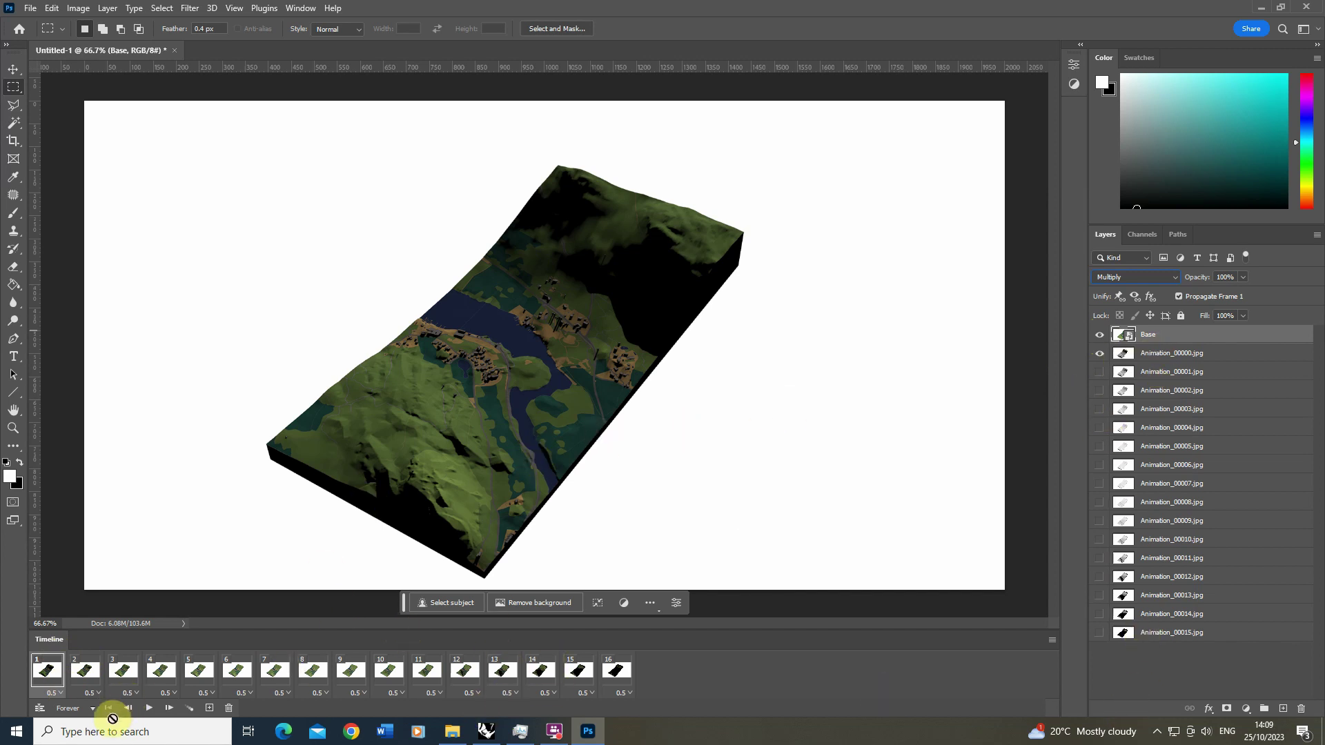
click(151, 710)
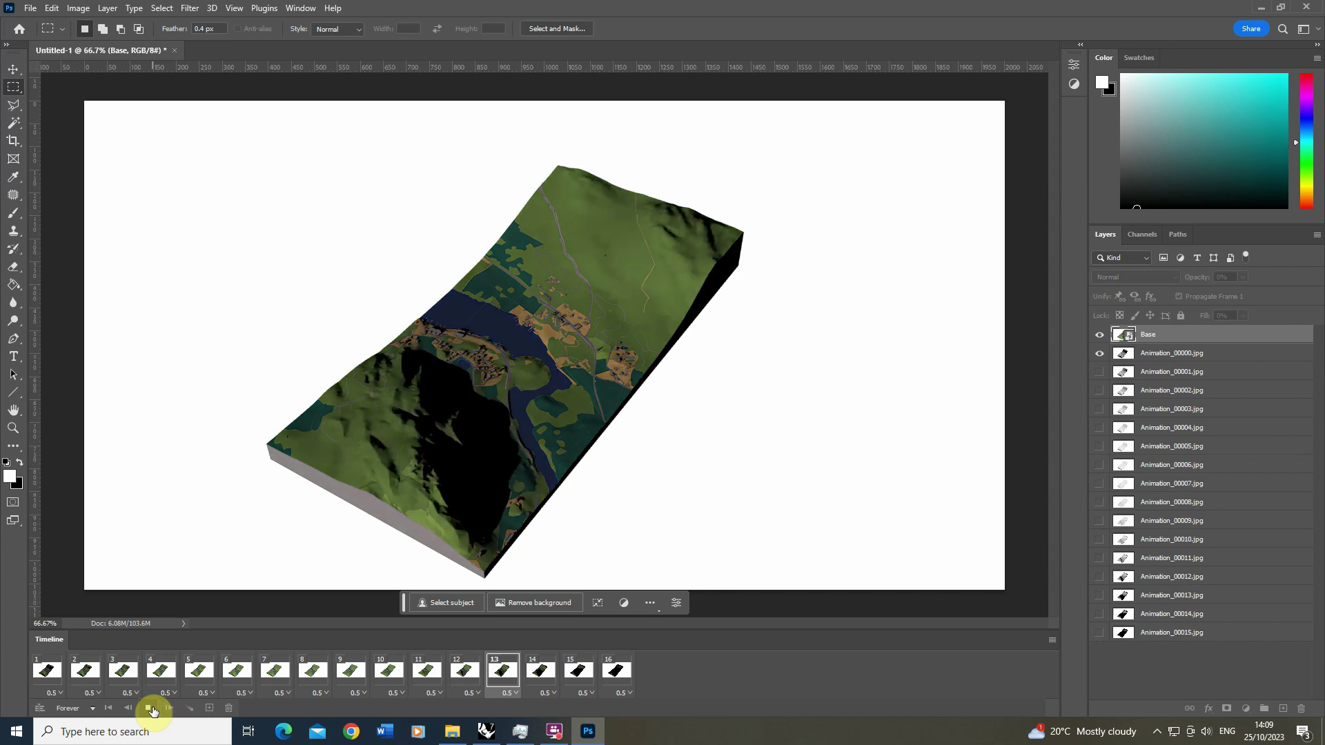
click(151, 708)
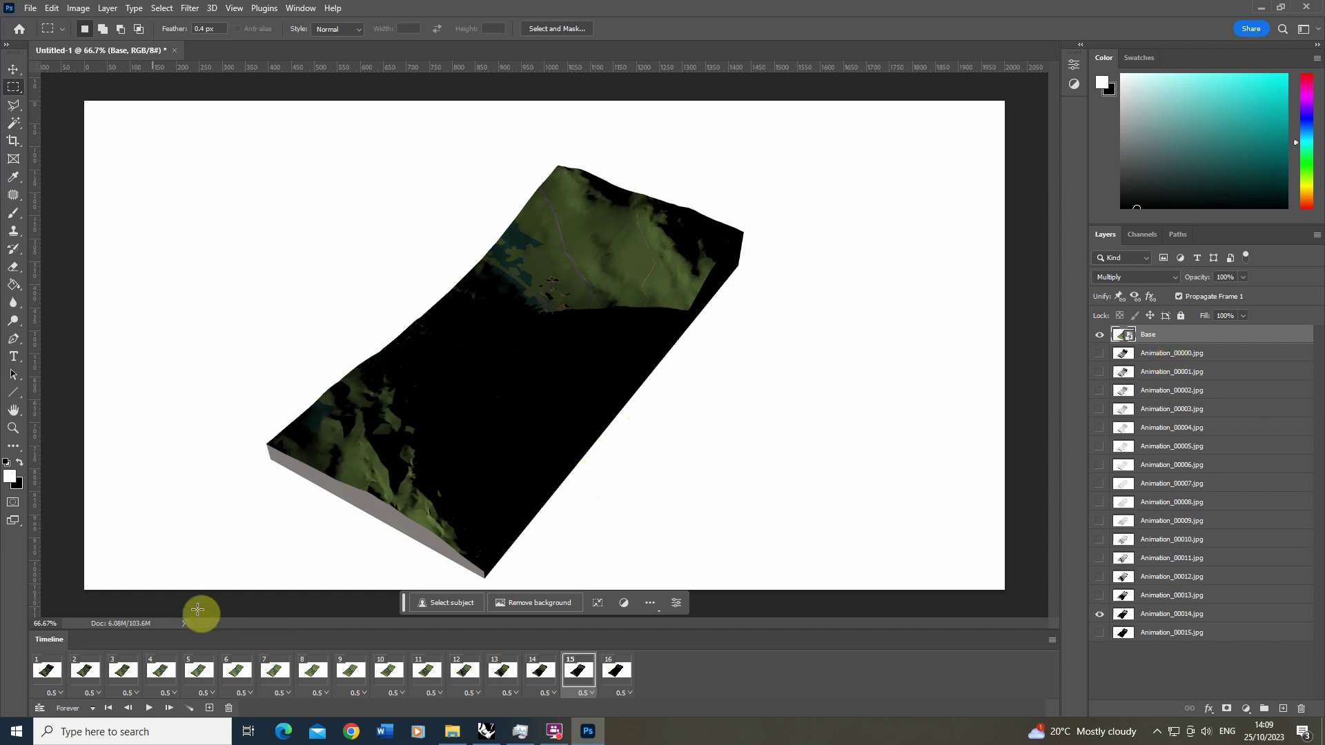
click(48, 671)
click(1181, 352)
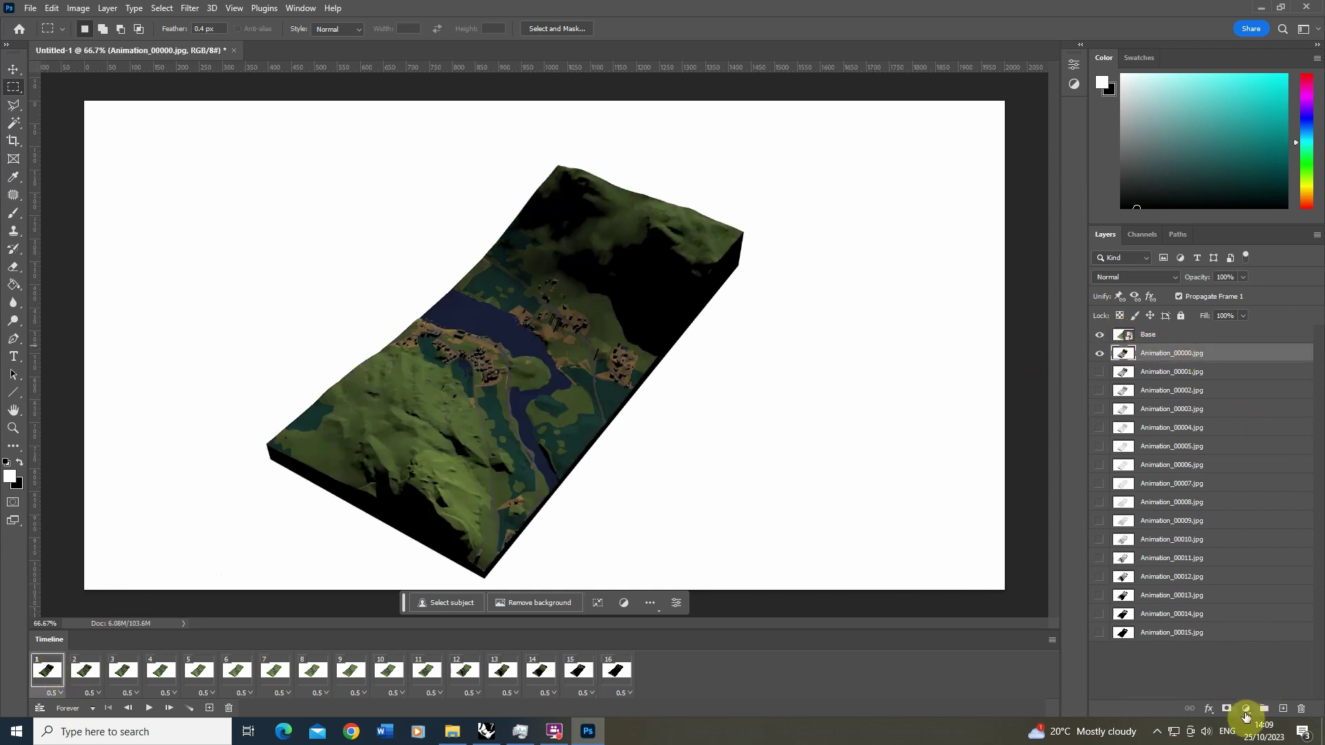
Step: Add a Hue/Saturation adjustment with Colorize on, tuning hue, Saturation 38 and Lightness +56
click(1245, 710)
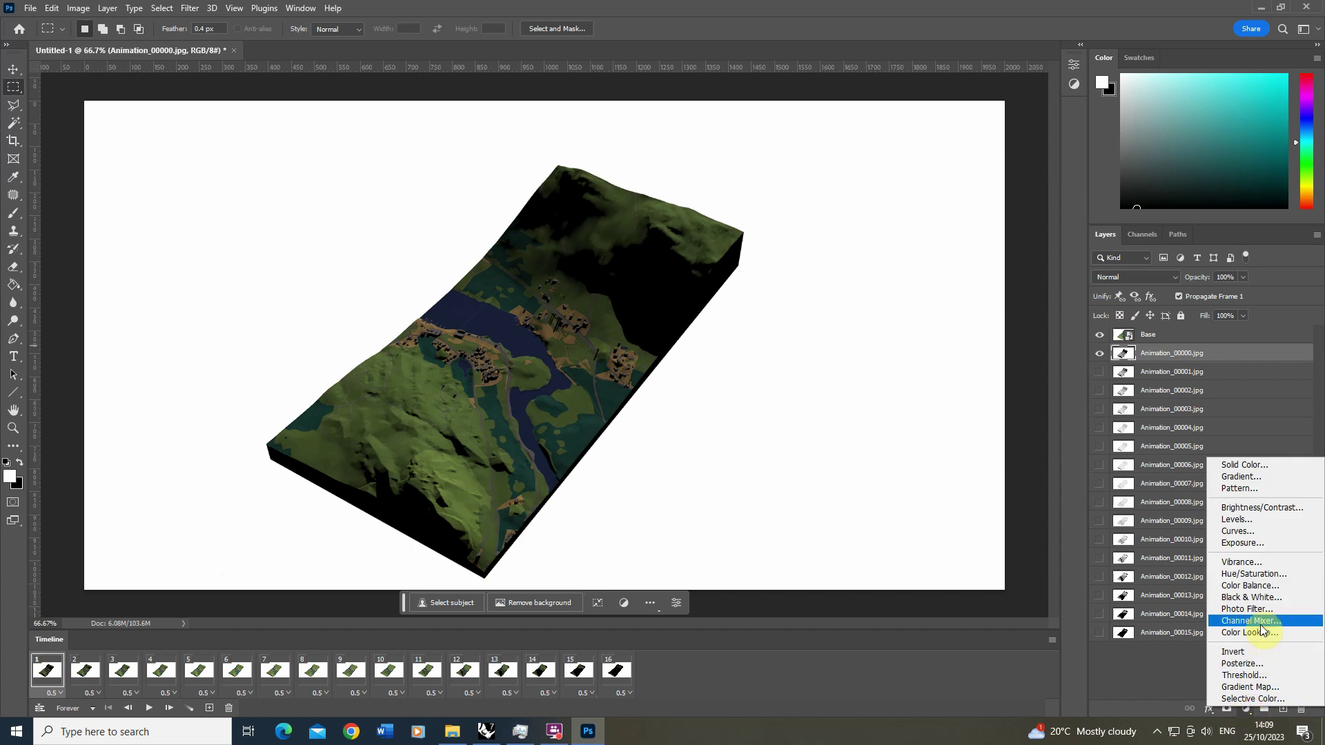
click(1250, 574)
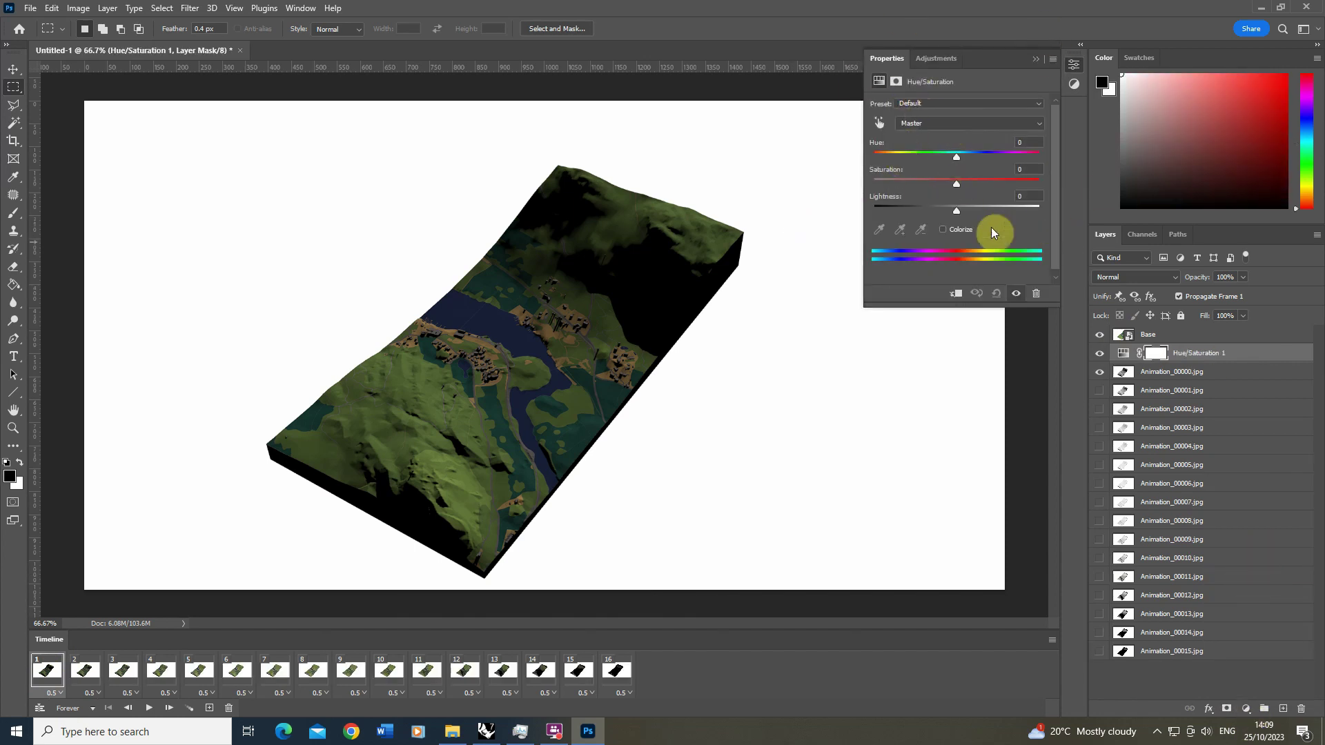
click(943, 230)
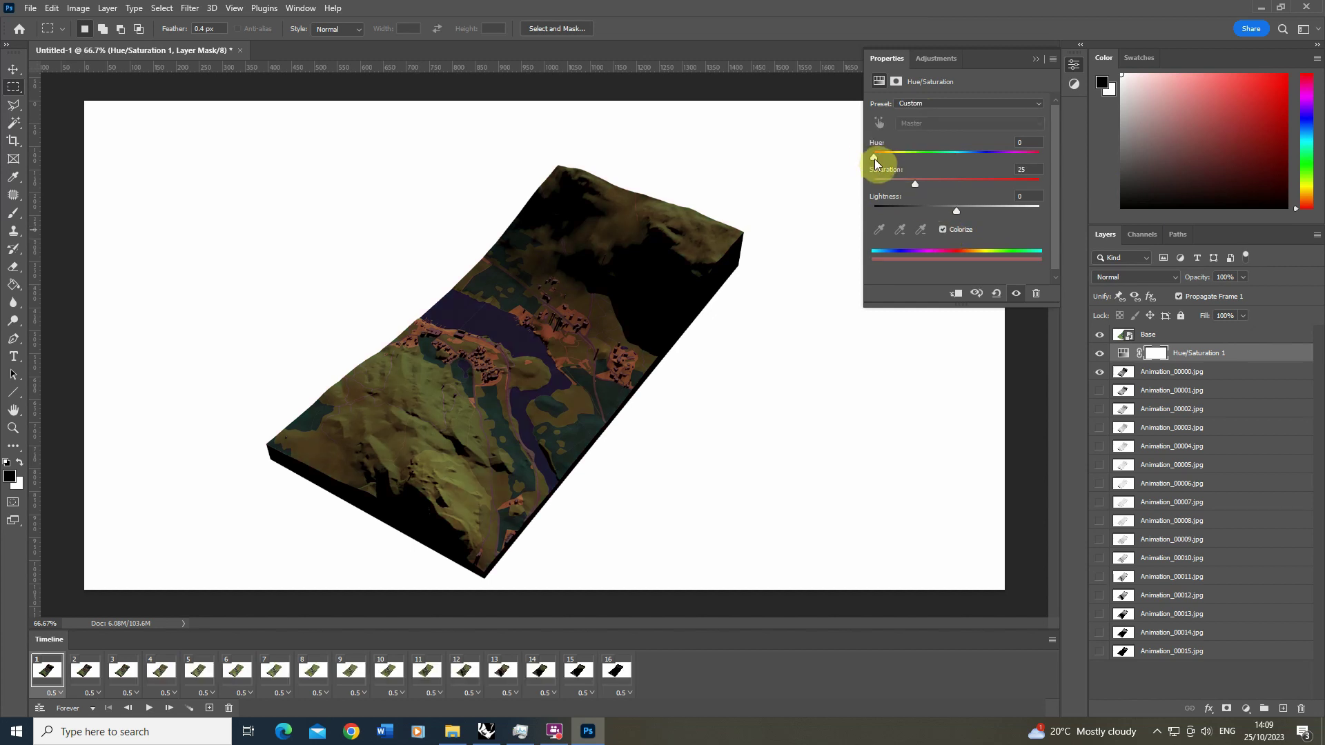
drag(877, 158, 979, 156)
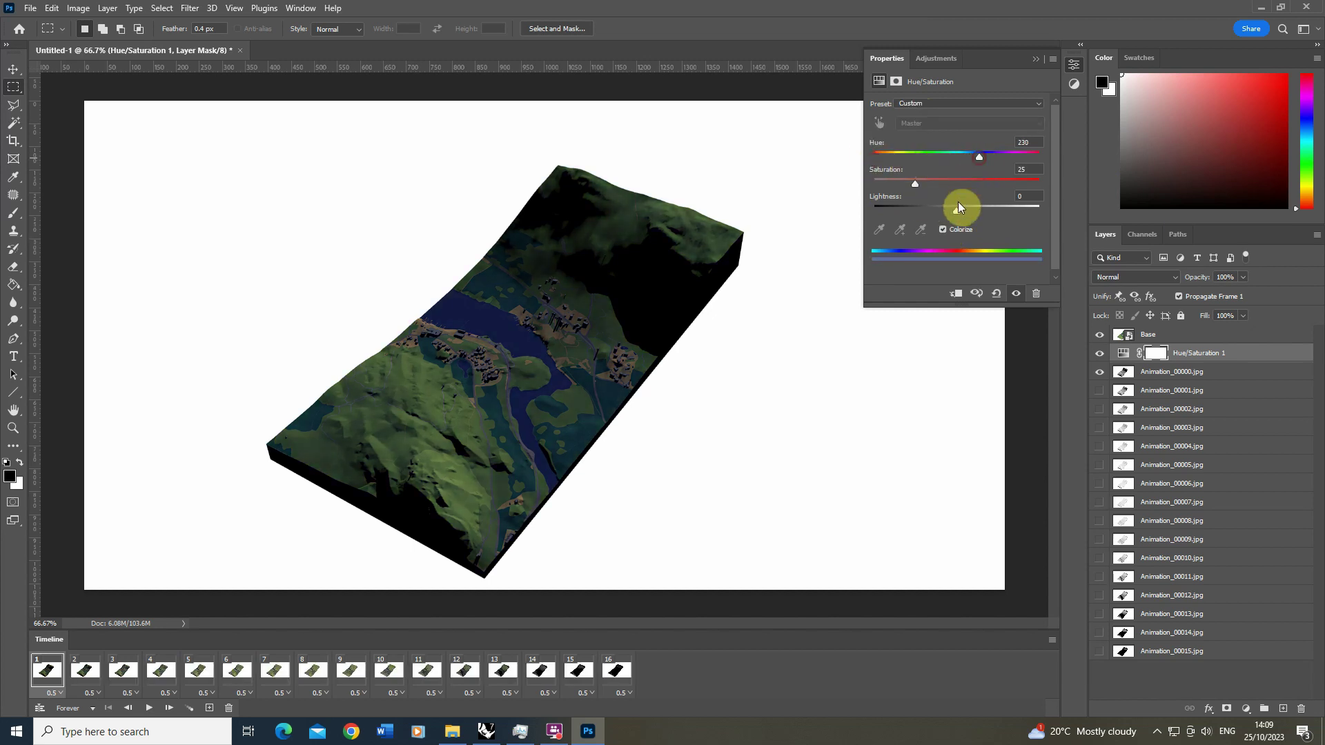
drag(956, 209, 1001, 211)
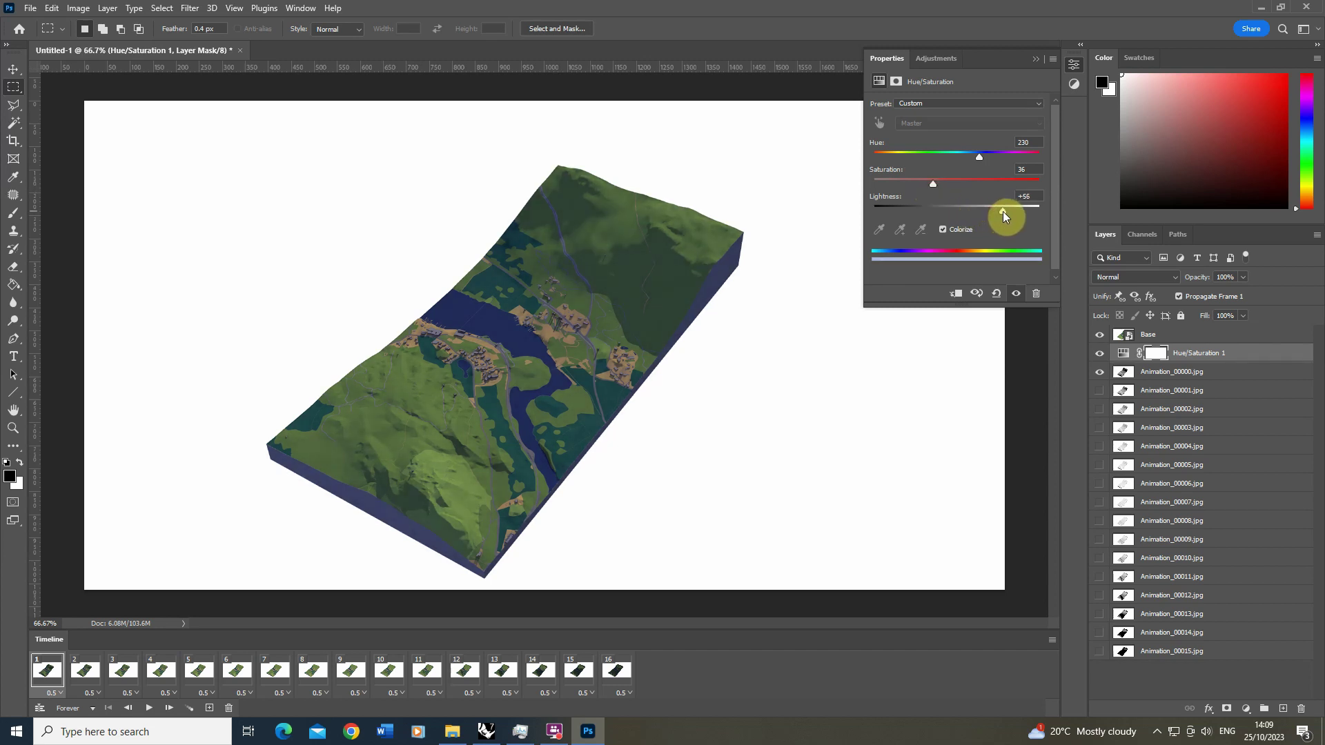
drag(932, 184, 937, 188)
click(974, 159)
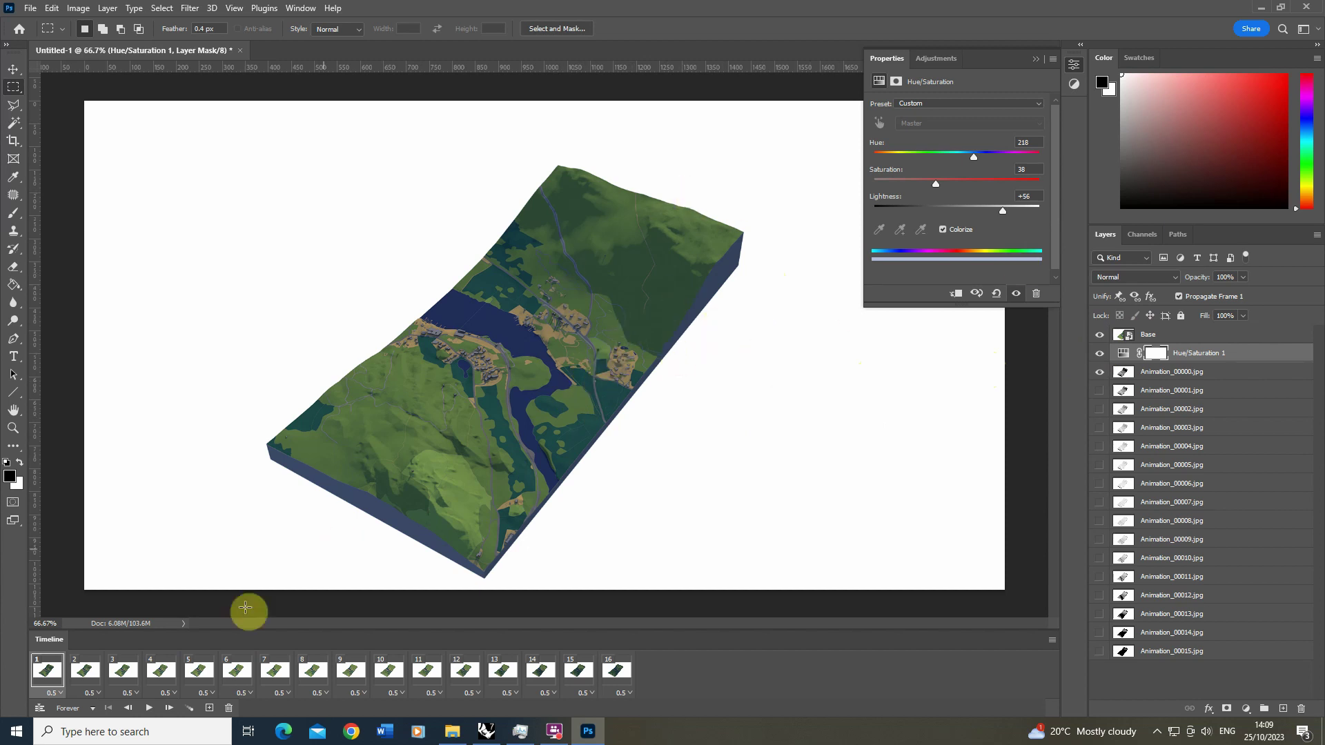
Step: Preview the tint in playback, try warmer hues, then settle on blue Hue 237
click(150, 708)
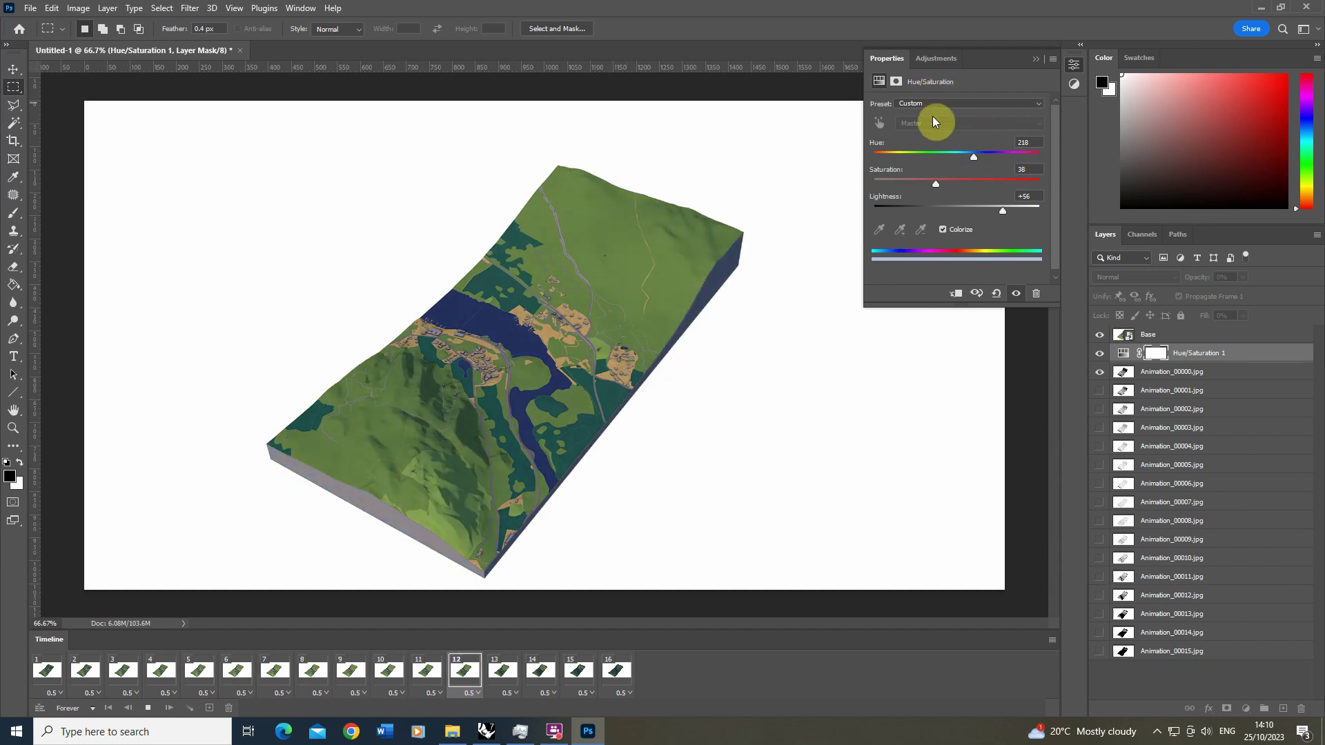
drag(971, 156, 875, 168)
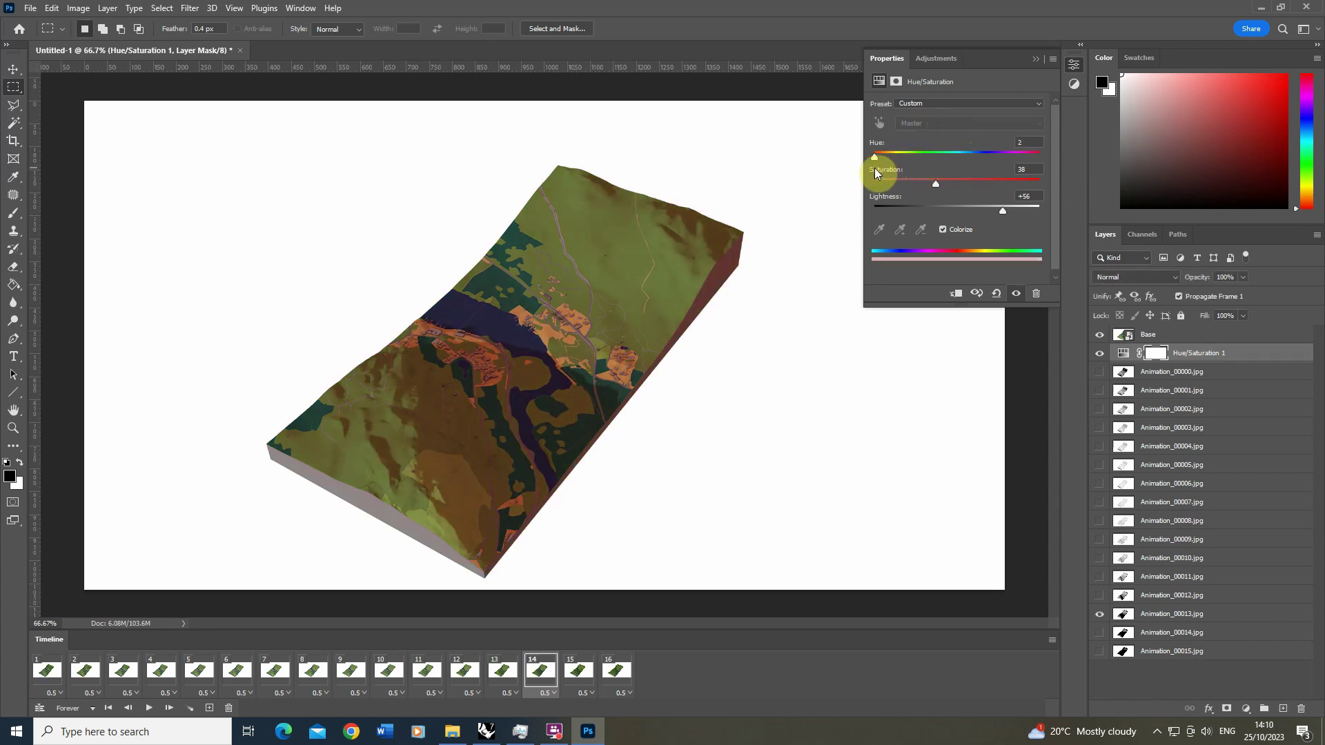
click(148, 710)
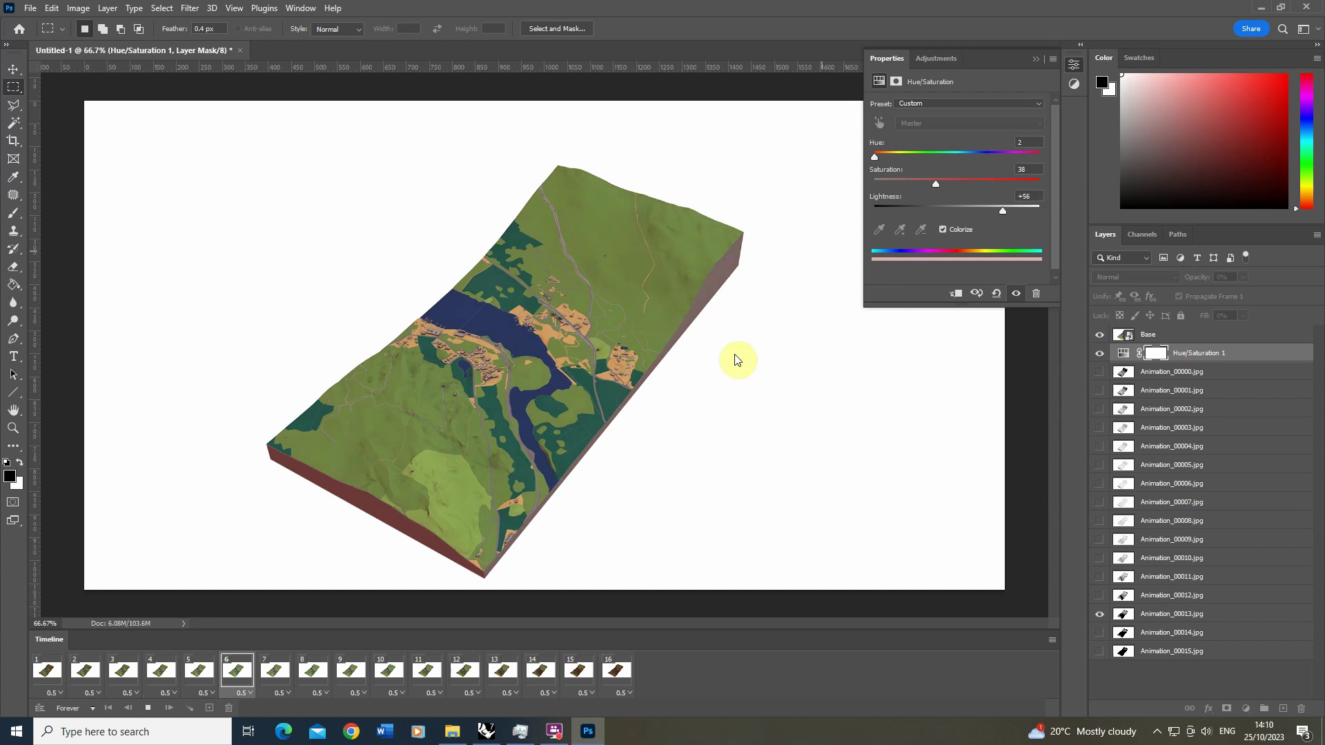
click(148, 707)
drag(874, 160, 982, 170)
click(155, 709)
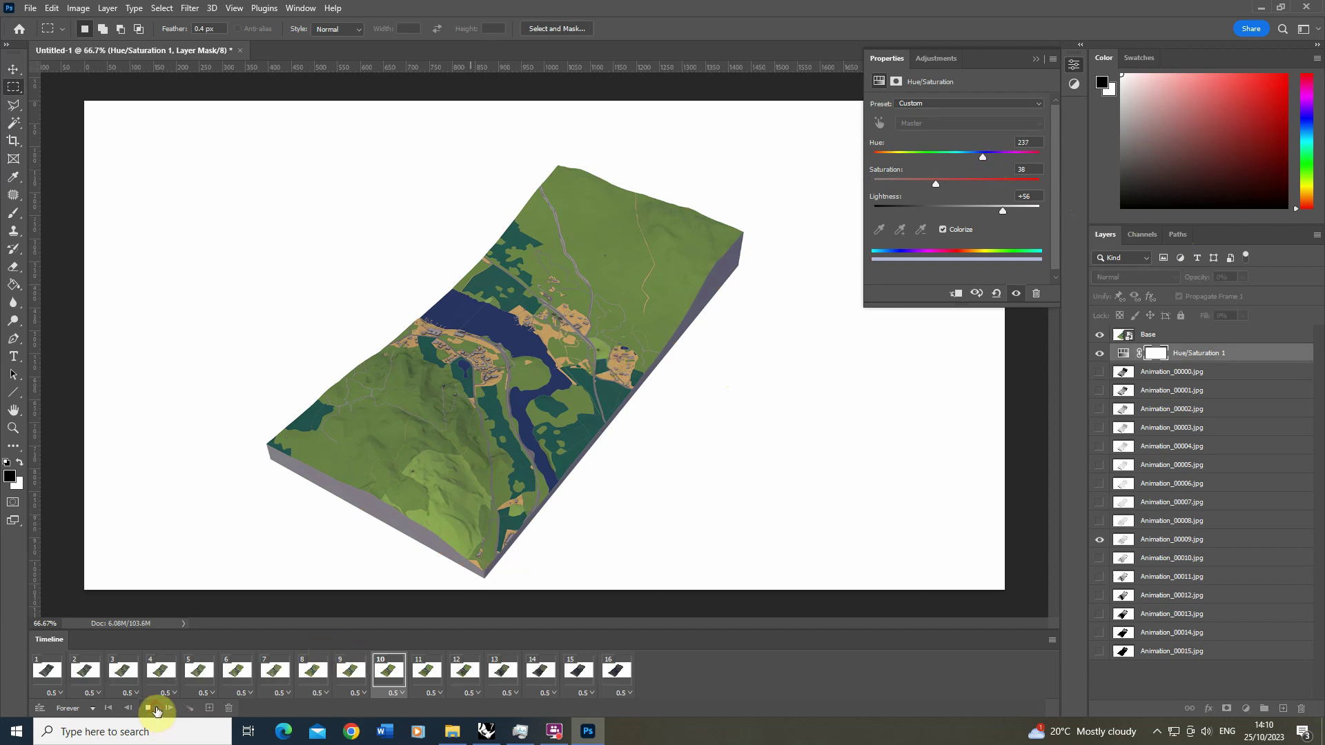
click(150, 709)
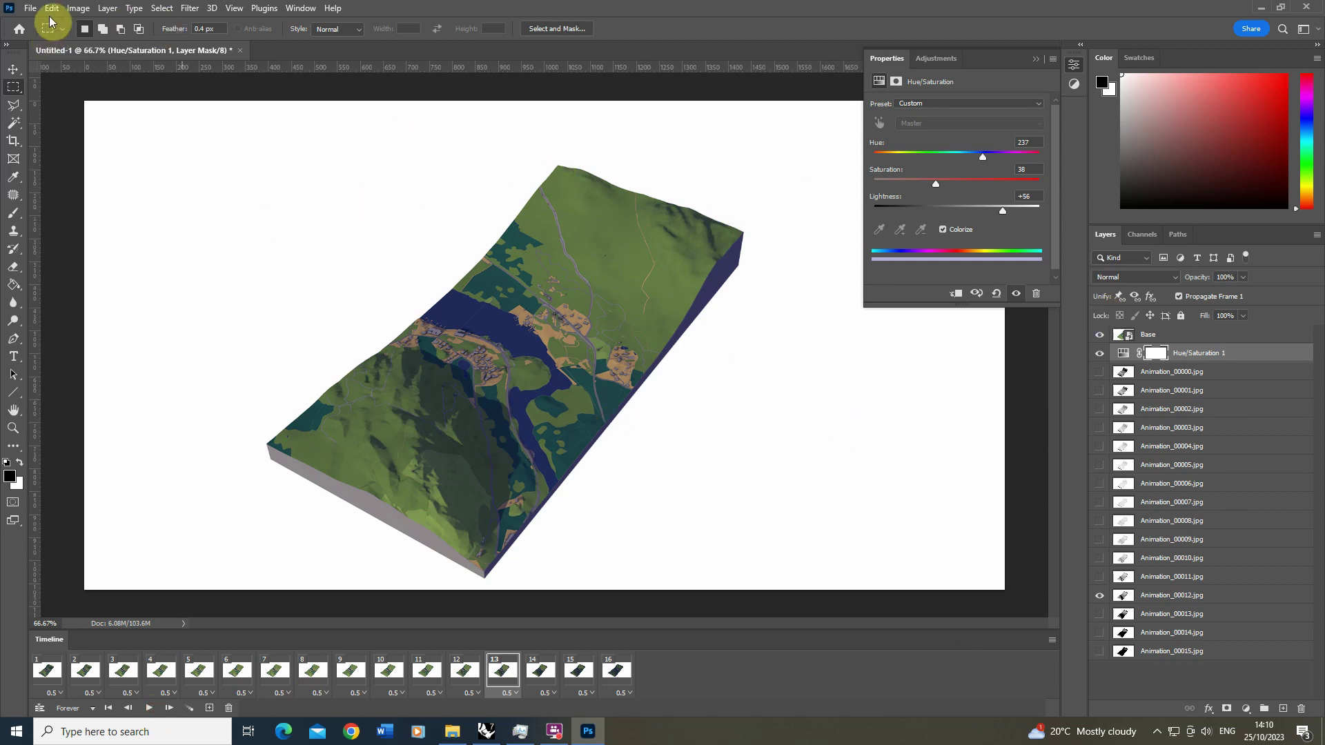
Step: Render the animation as an H.264 MP4 video and collapse the Properties panel
click(29, 8)
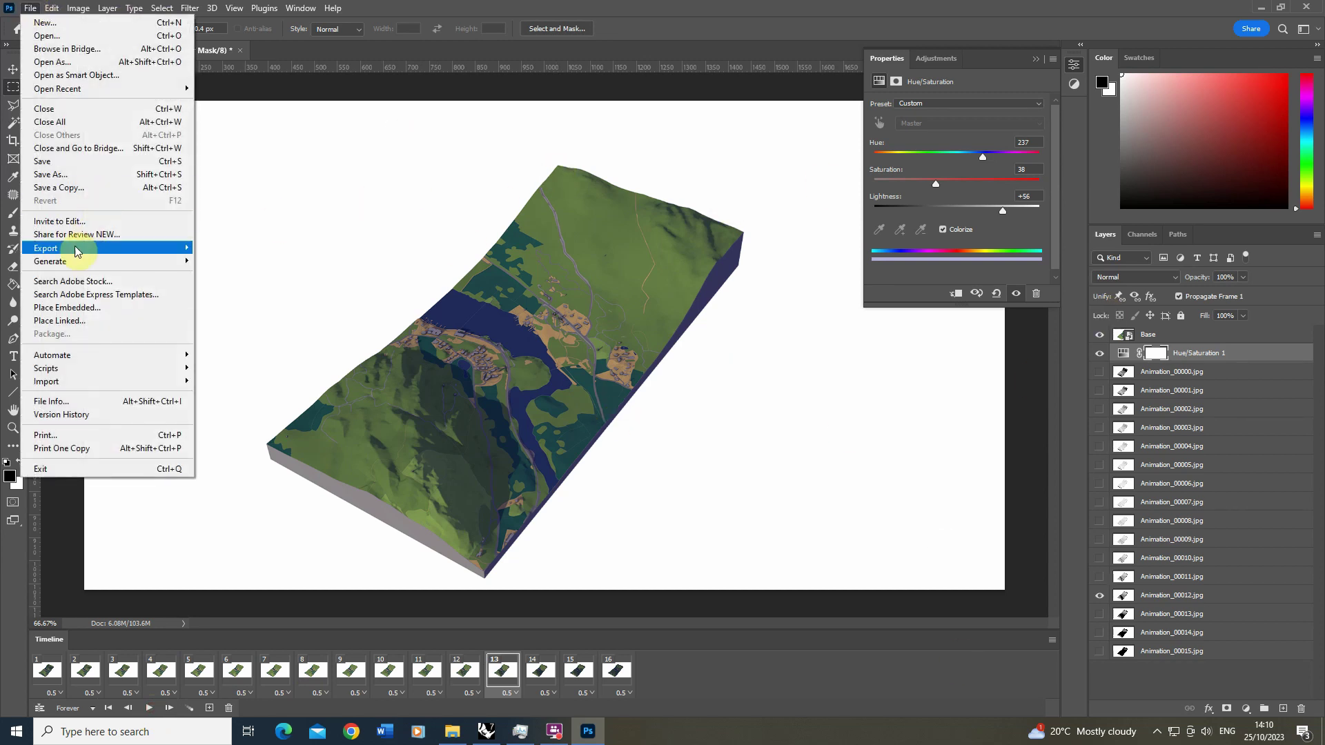
mouse_move(84, 252)
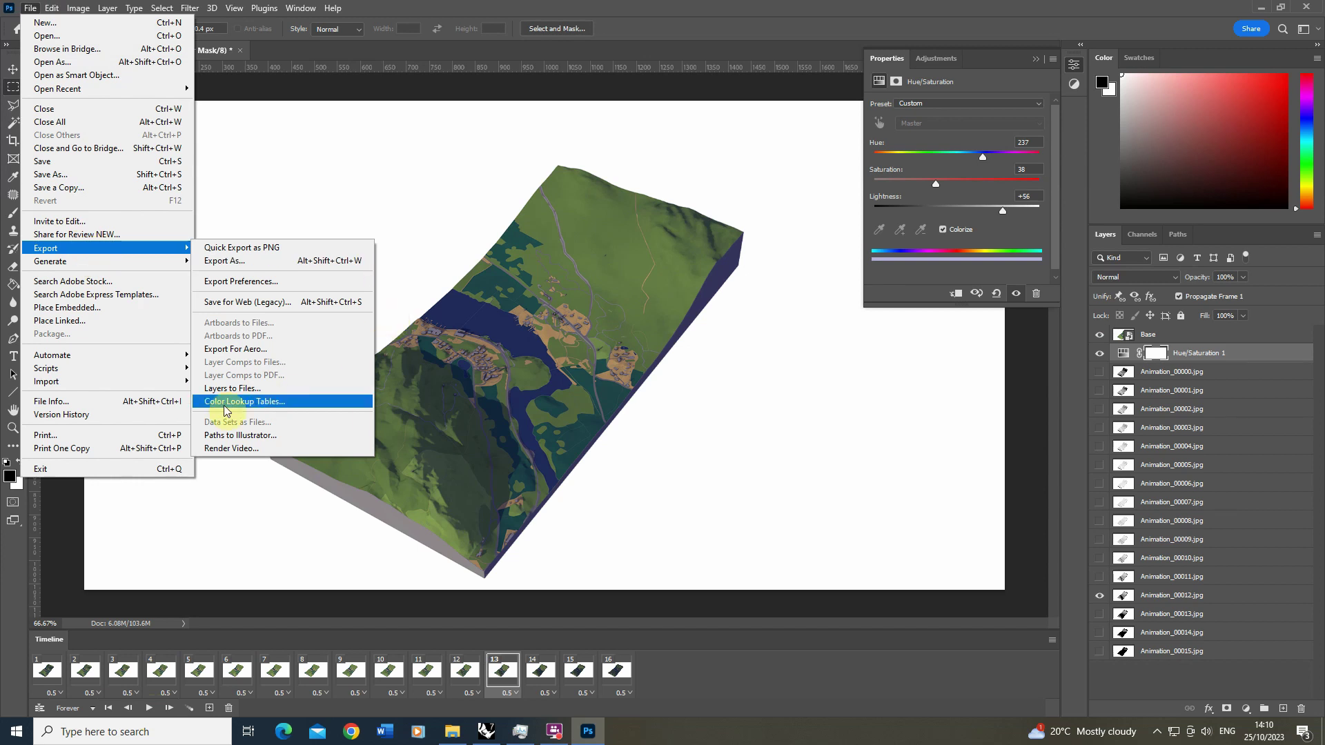
click(238, 448)
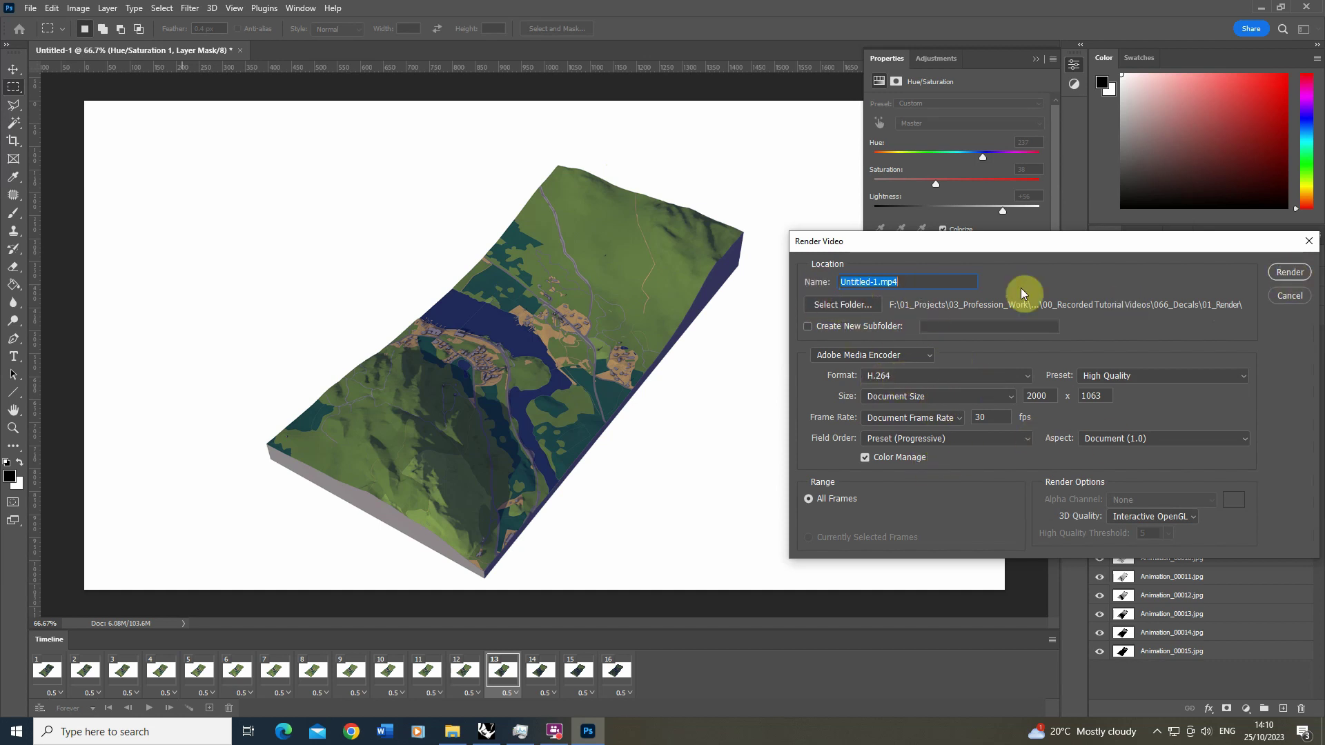
click(1290, 296)
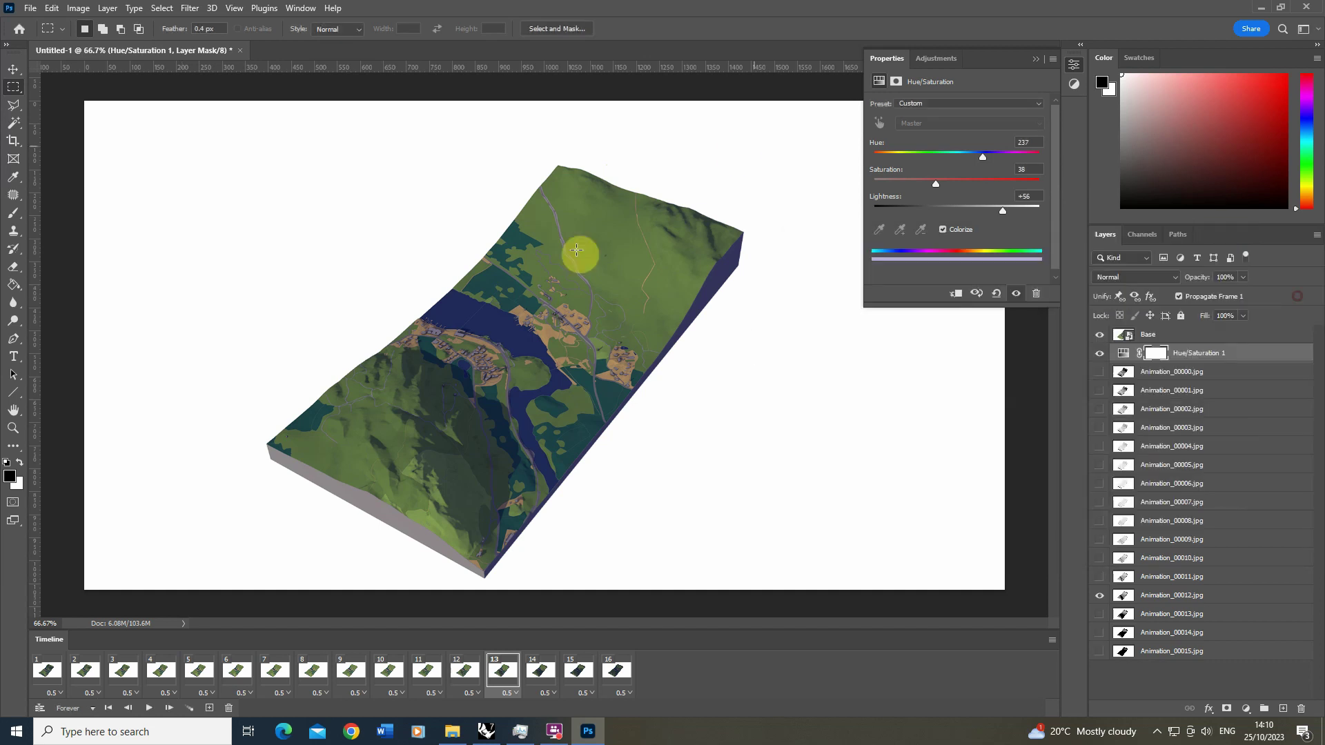
click(1033, 58)
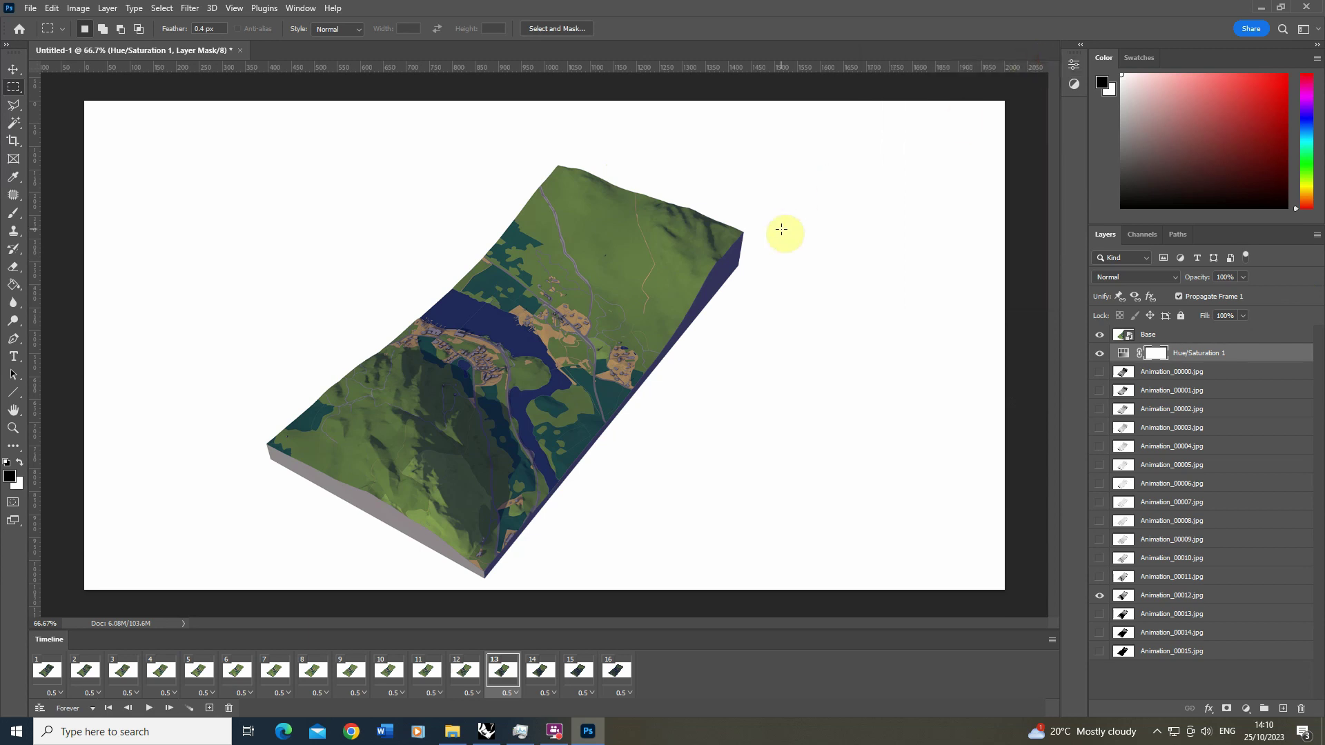